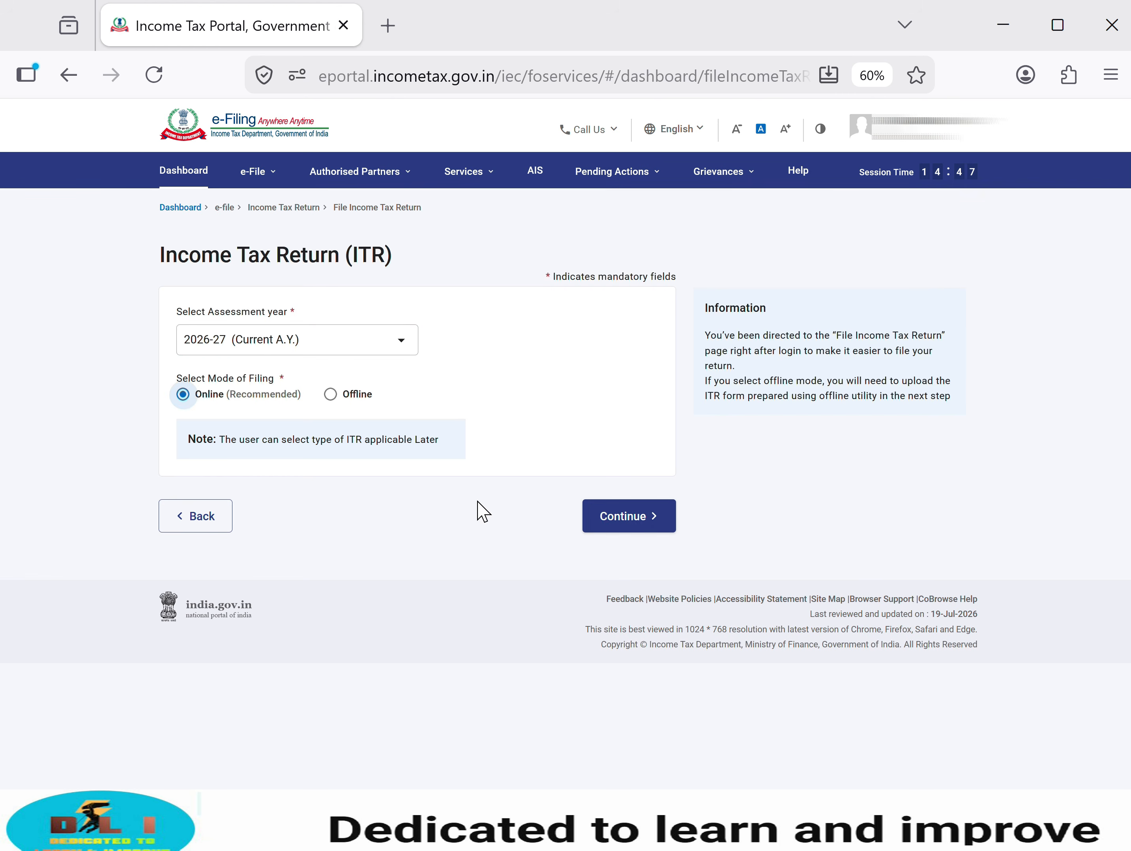
Step: Start the online income tax return for assessment year 2026-27 and proceed with the Individual status
left_click(608, 524)
left_click(918, 580)
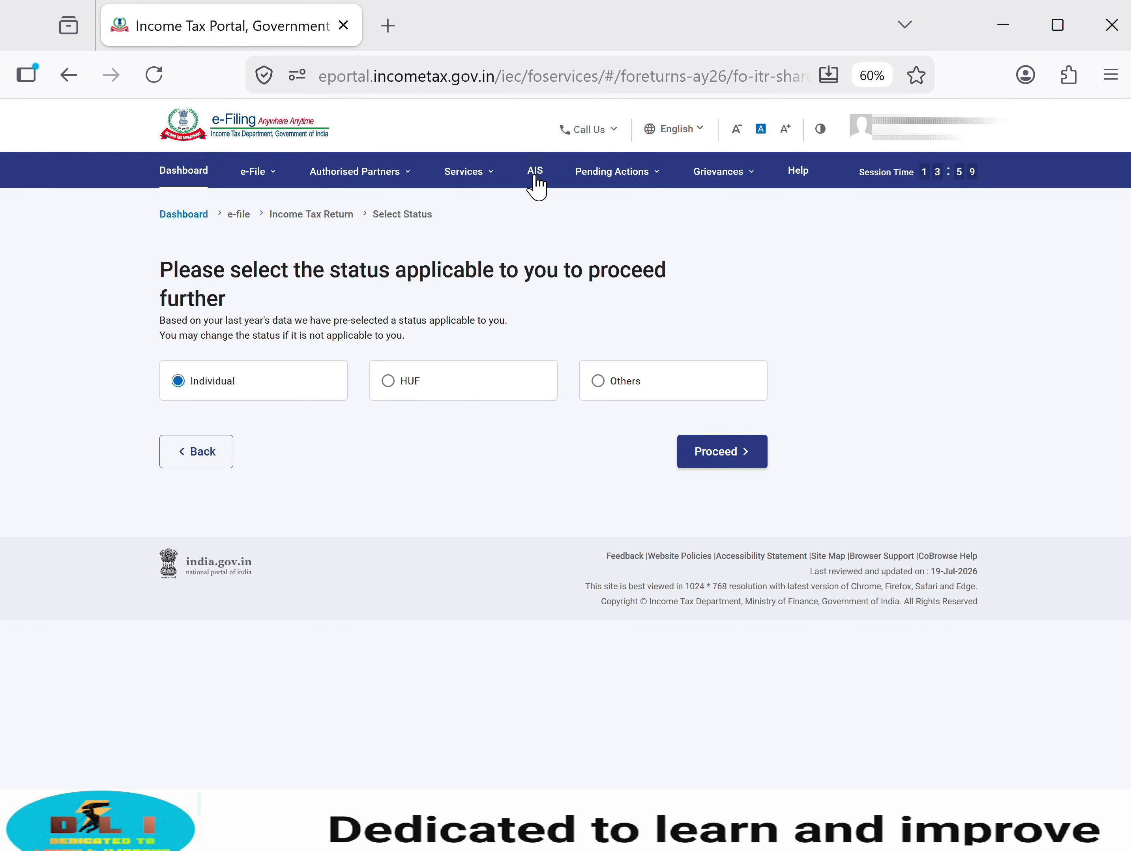
mouse_move(265, 185)
mouse_move(283, 209)
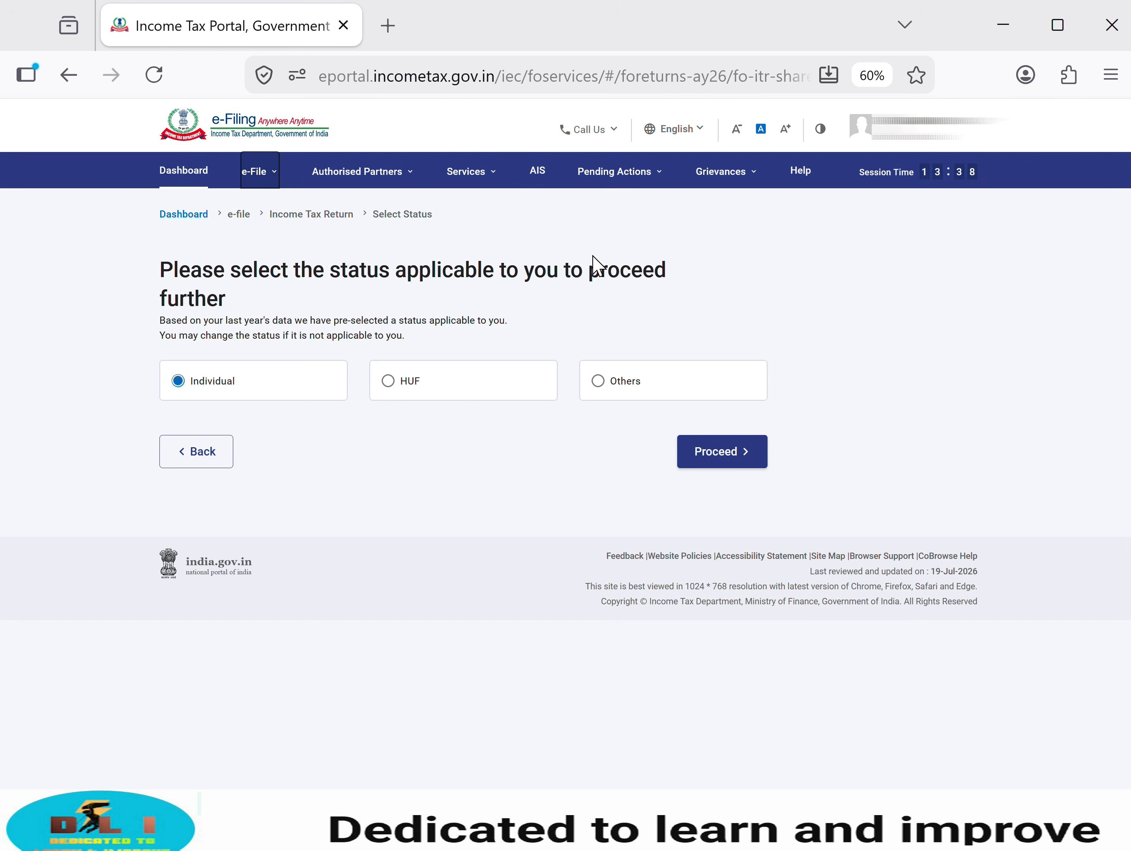
left_click(701, 459)
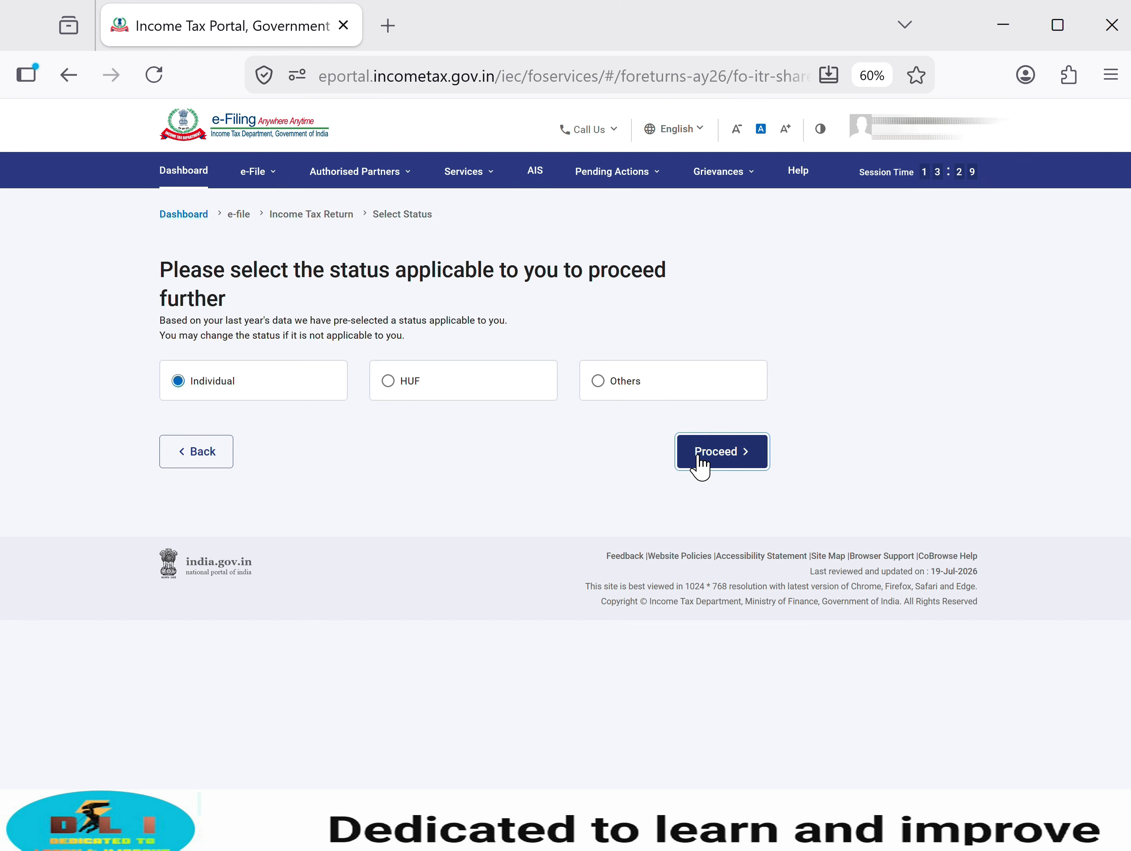
Step: Start the ITR - 2 form and continue with taxable income above the basic exemption limit as the filing reason
left_click(561, 370)
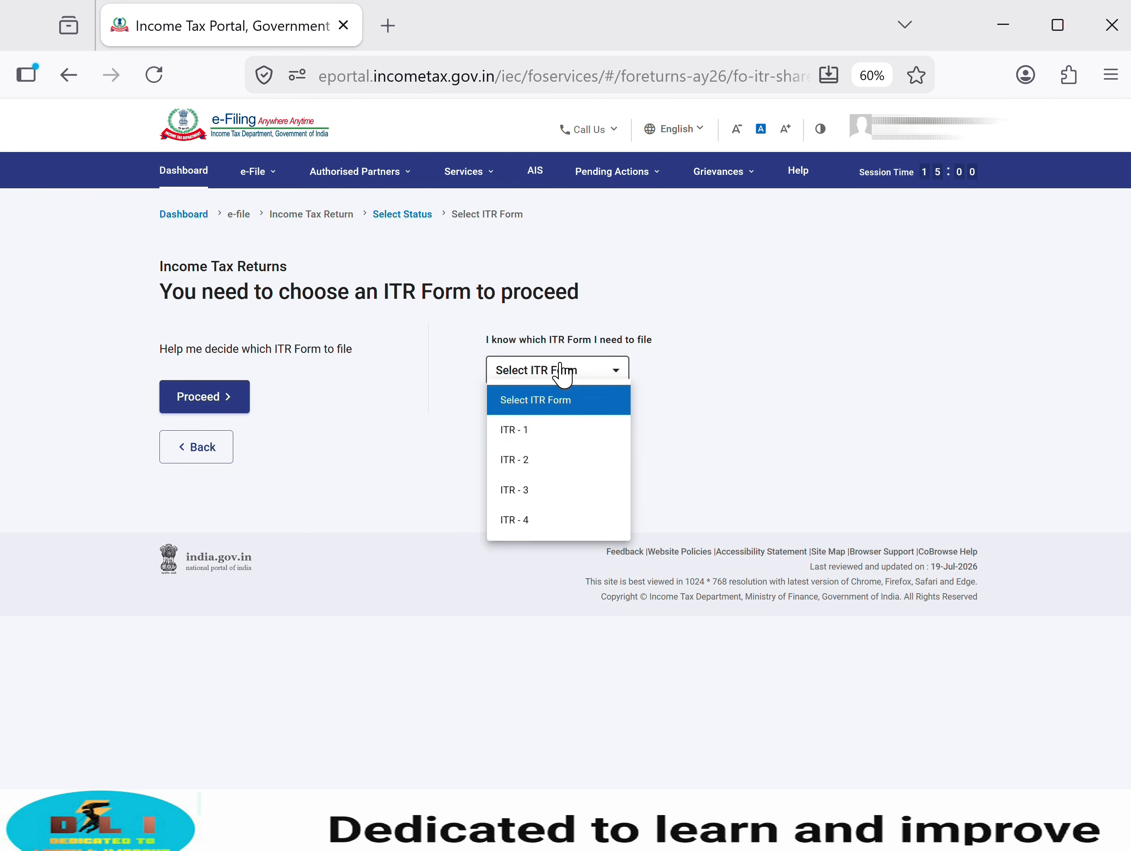
left_click(534, 456)
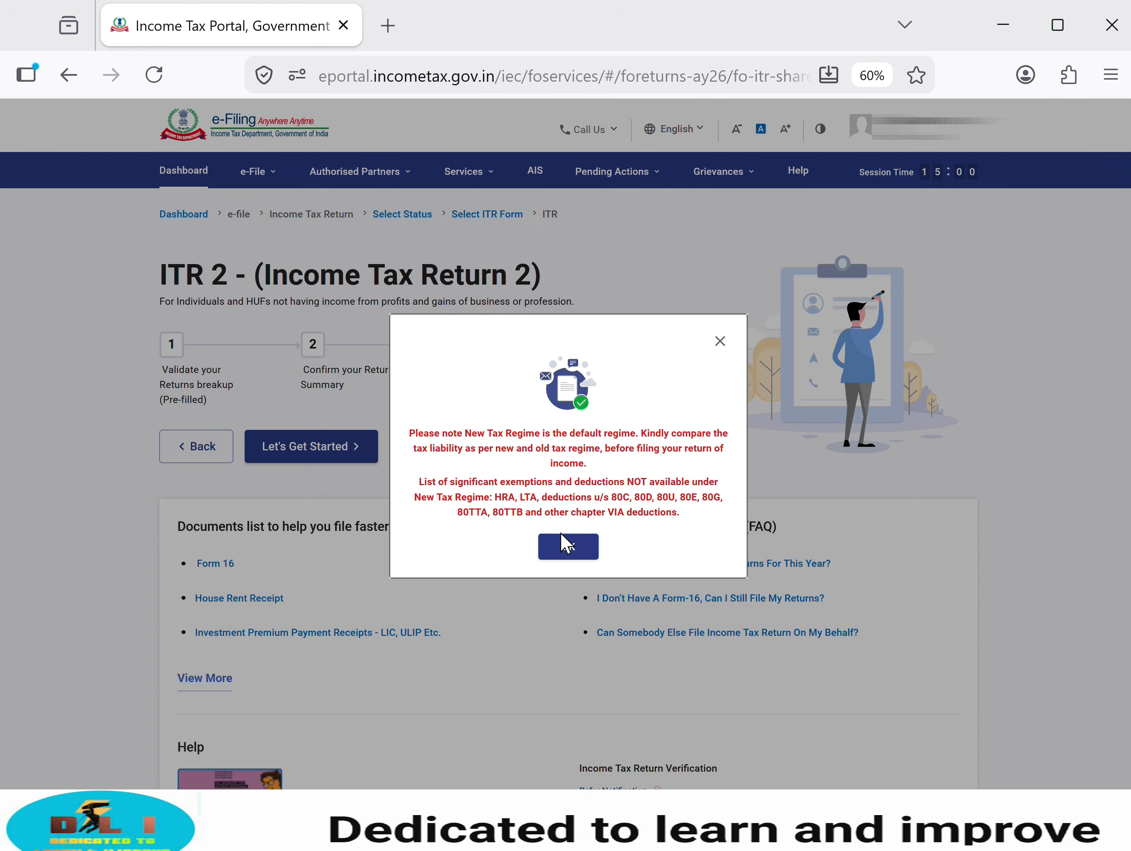
left_click(567, 545)
left_click(315, 447)
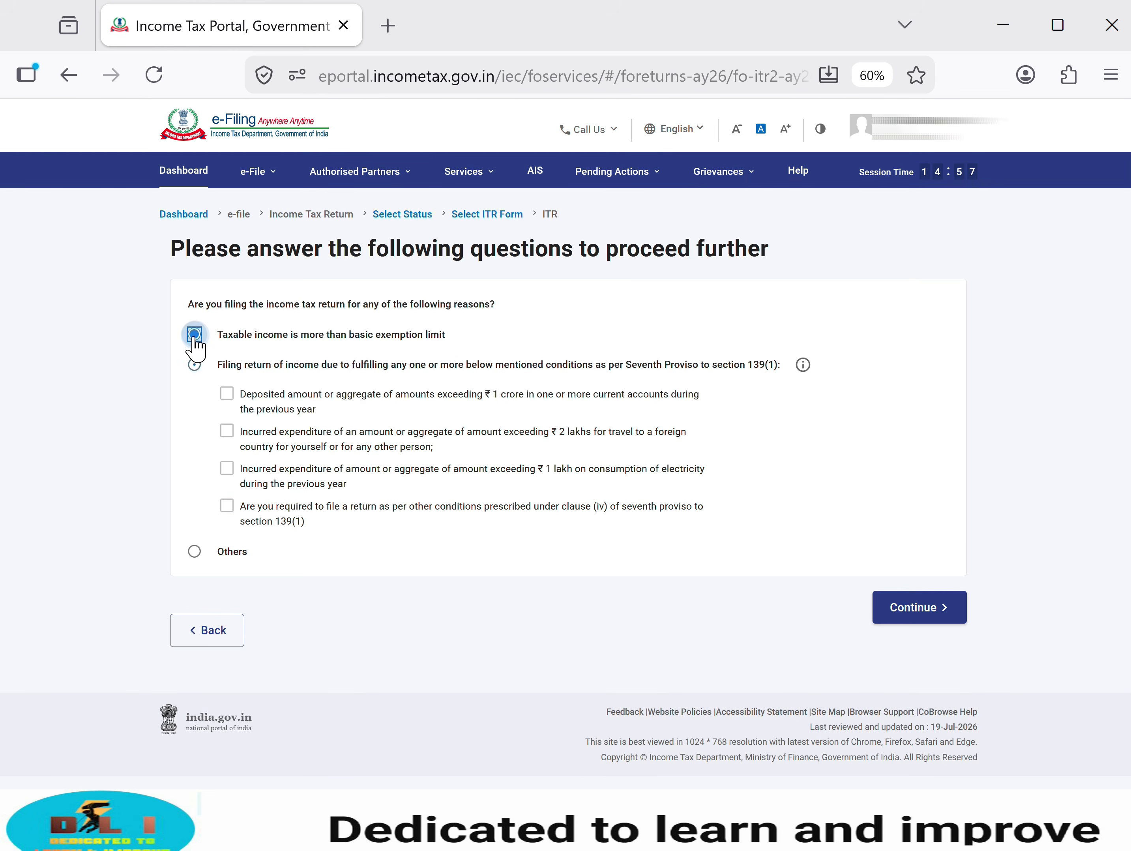
left_click(905, 616)
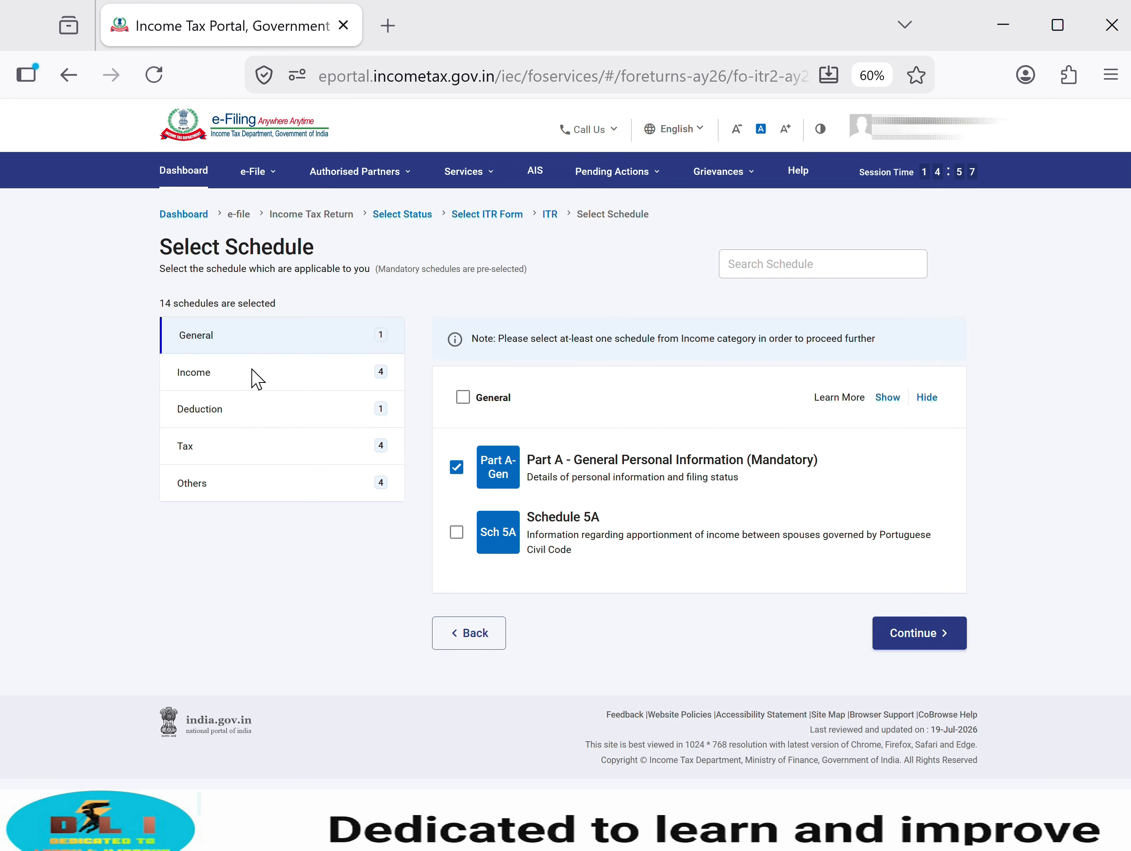
Step: Add Schedule Capital Gains and Schedule 112A, exclude Tax deferred on ESOP, and continue with the selected schedules
left_click(256, 379)
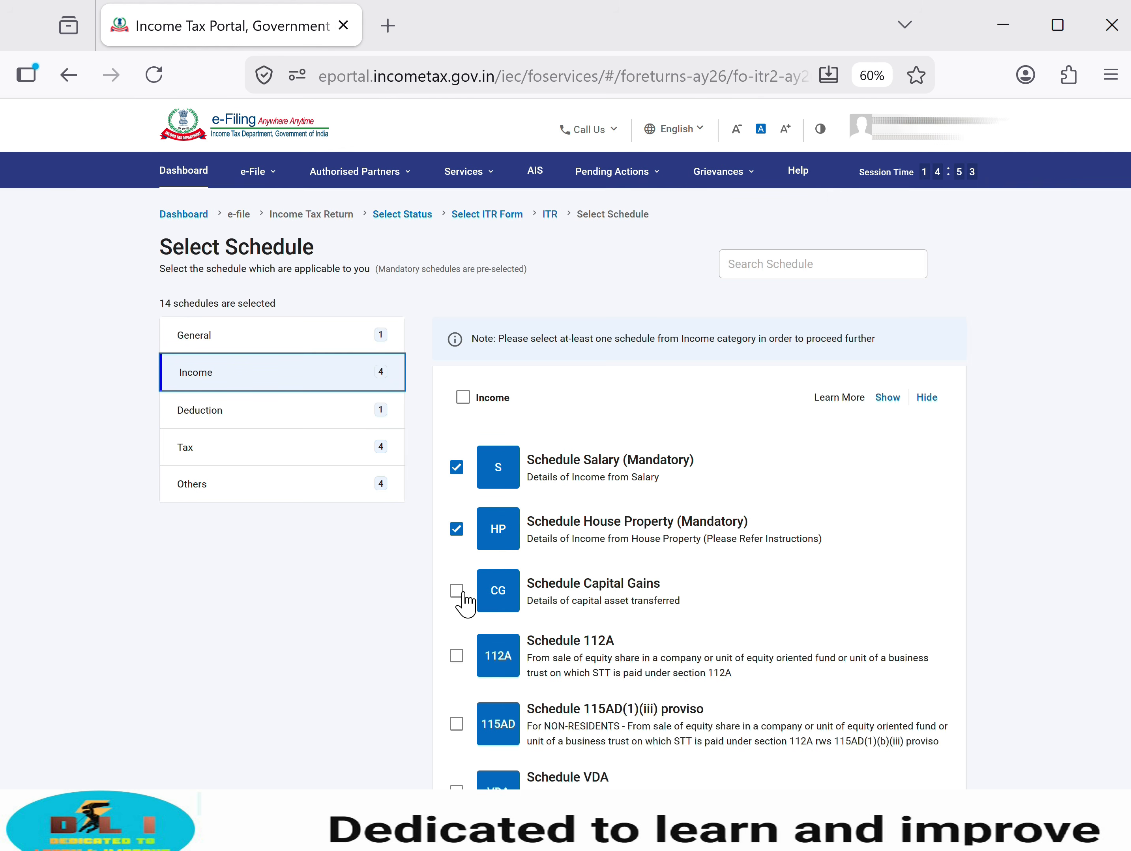
left_click(459, 655)
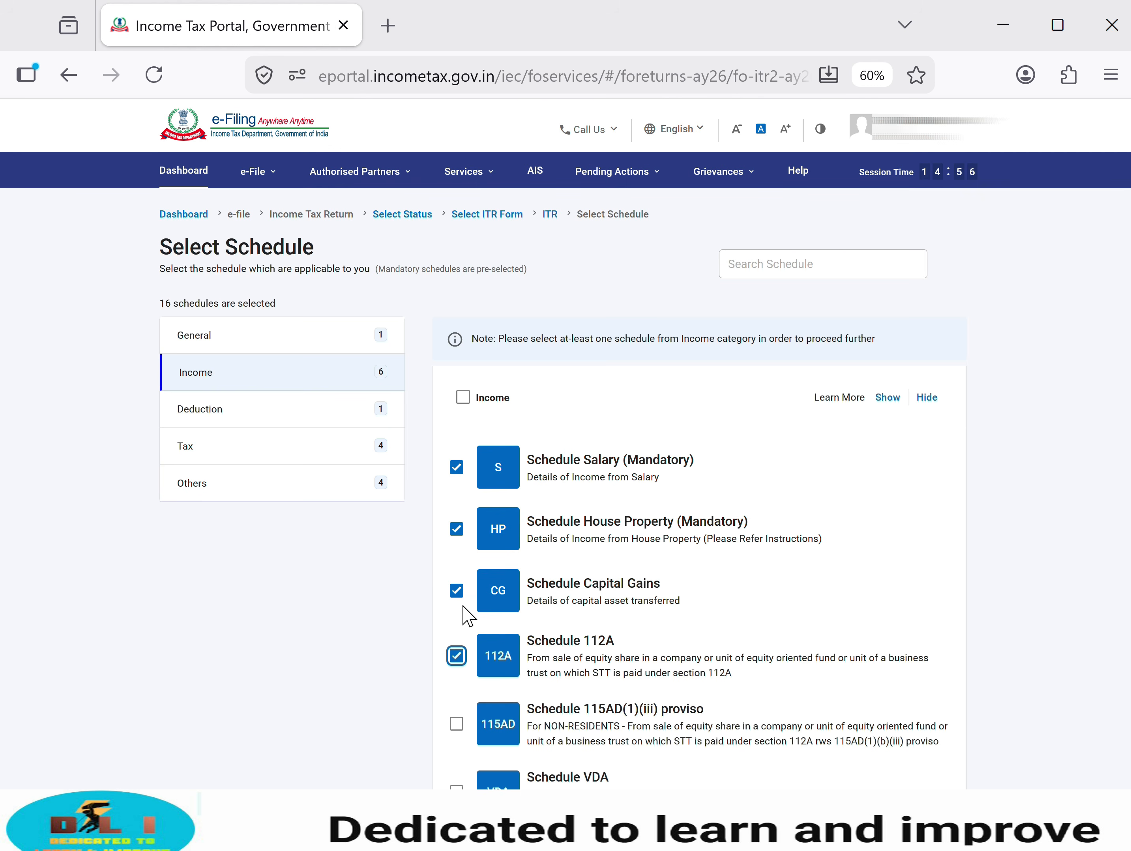
left_click(308, 453)
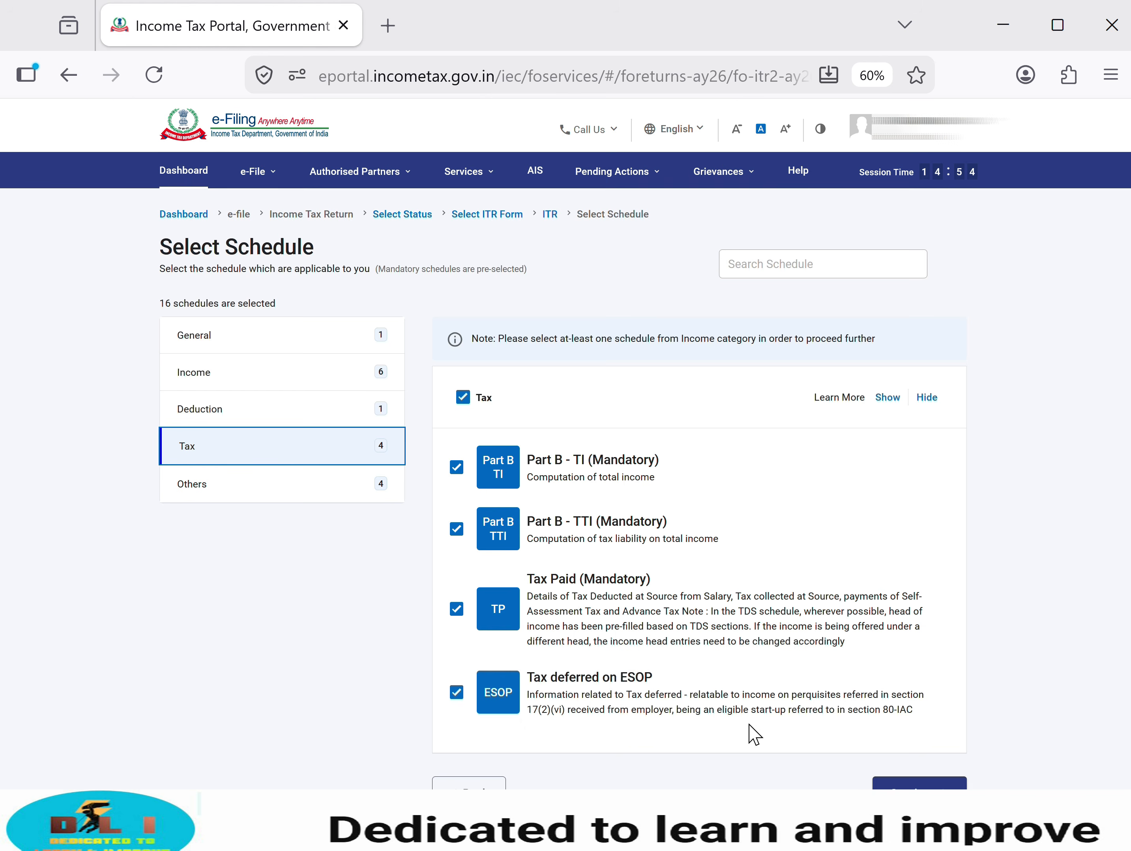
left_click(456, 693)
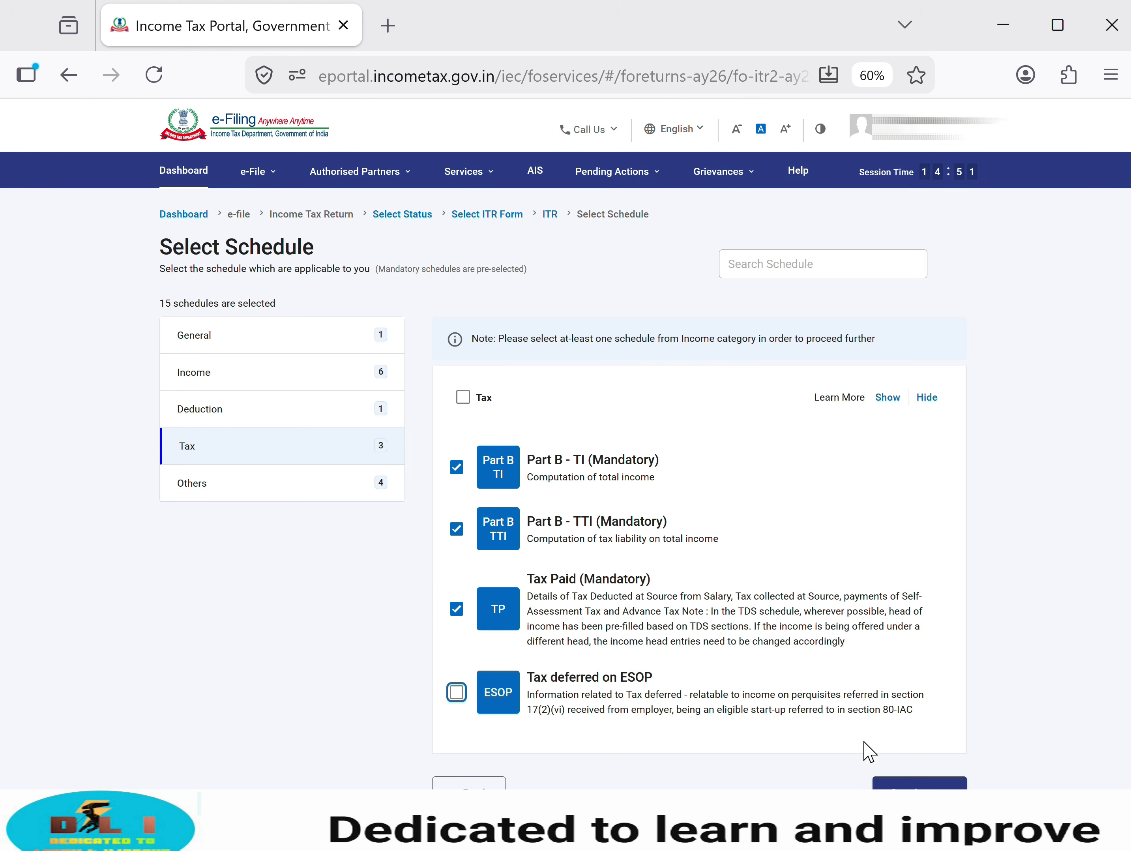
left_click(920, 783)
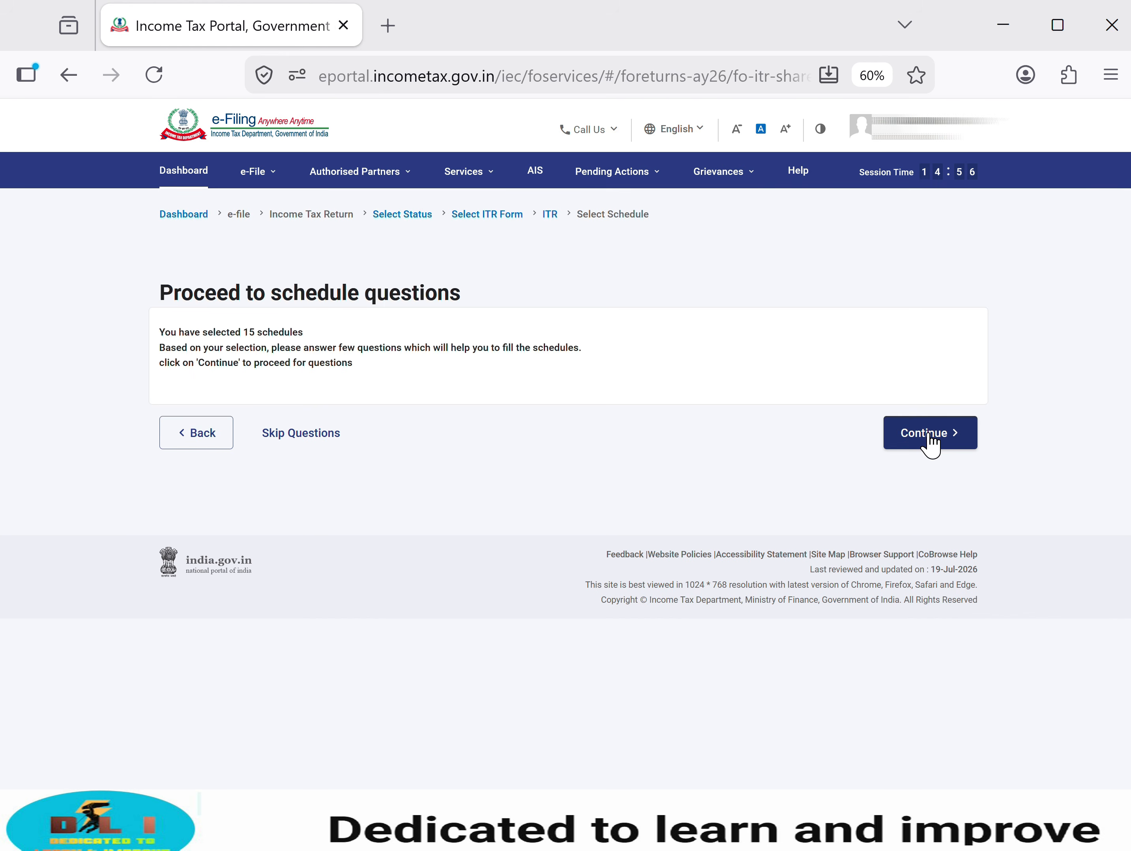
Step: Proceed to the schedule questions and answer No to opting out of the new tax regime u/s 115BAC(6)
left_click(930, 433)
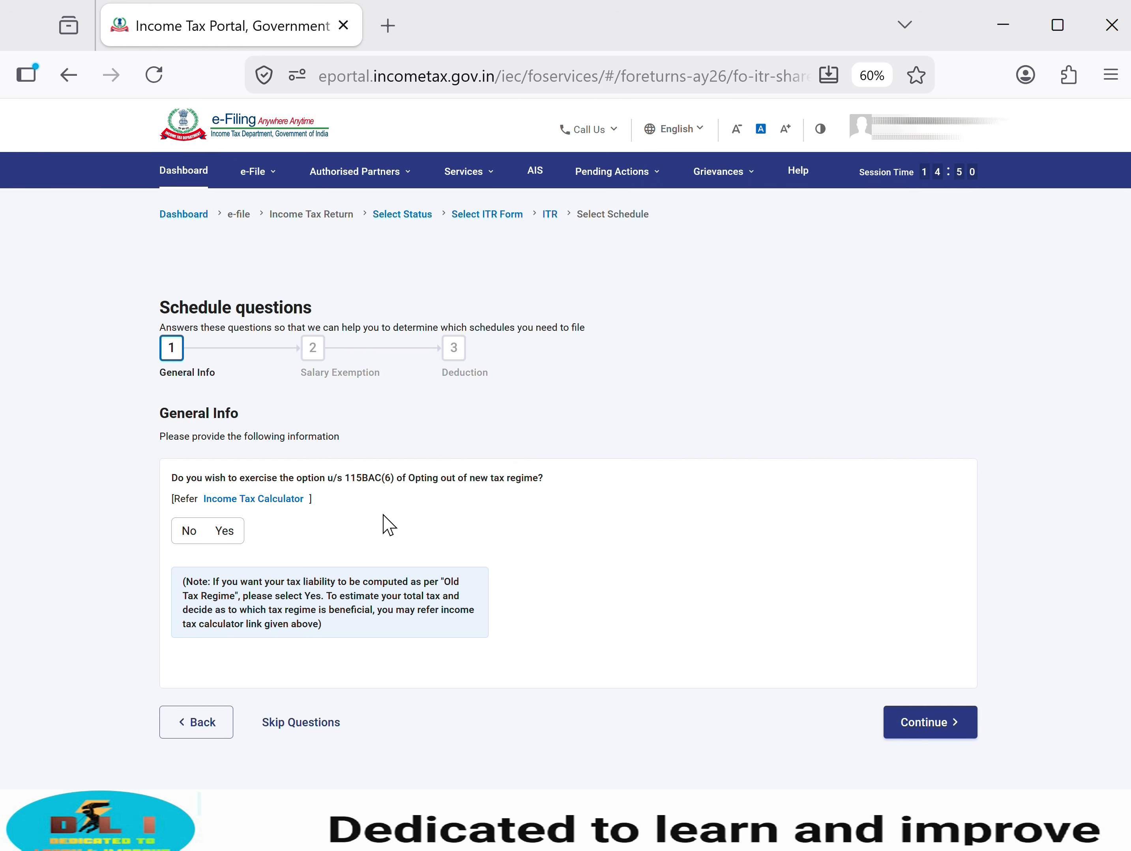
left_click(189, 535)
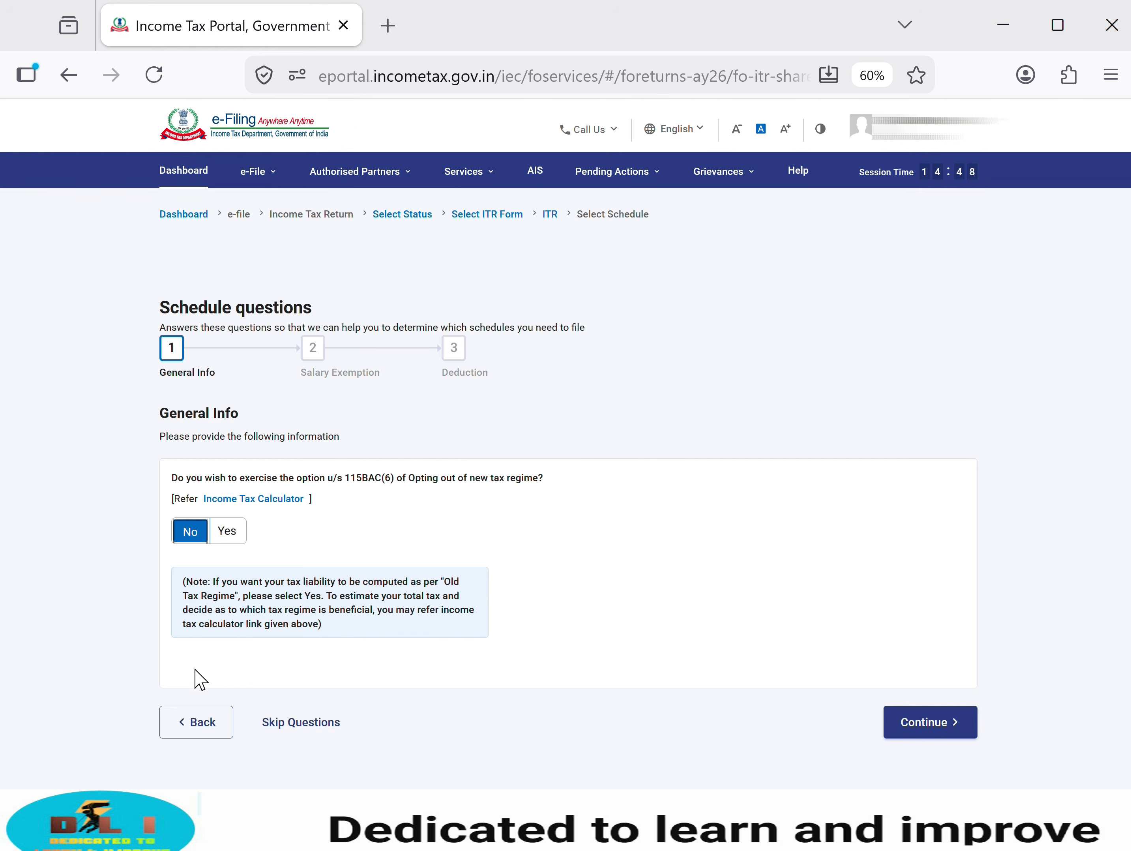
left_click(947, 727)
Step: Answer No to all three Salary Exemption questions and continue to the Deduction questions
left_click(190, 548)
left_click(186, 659)
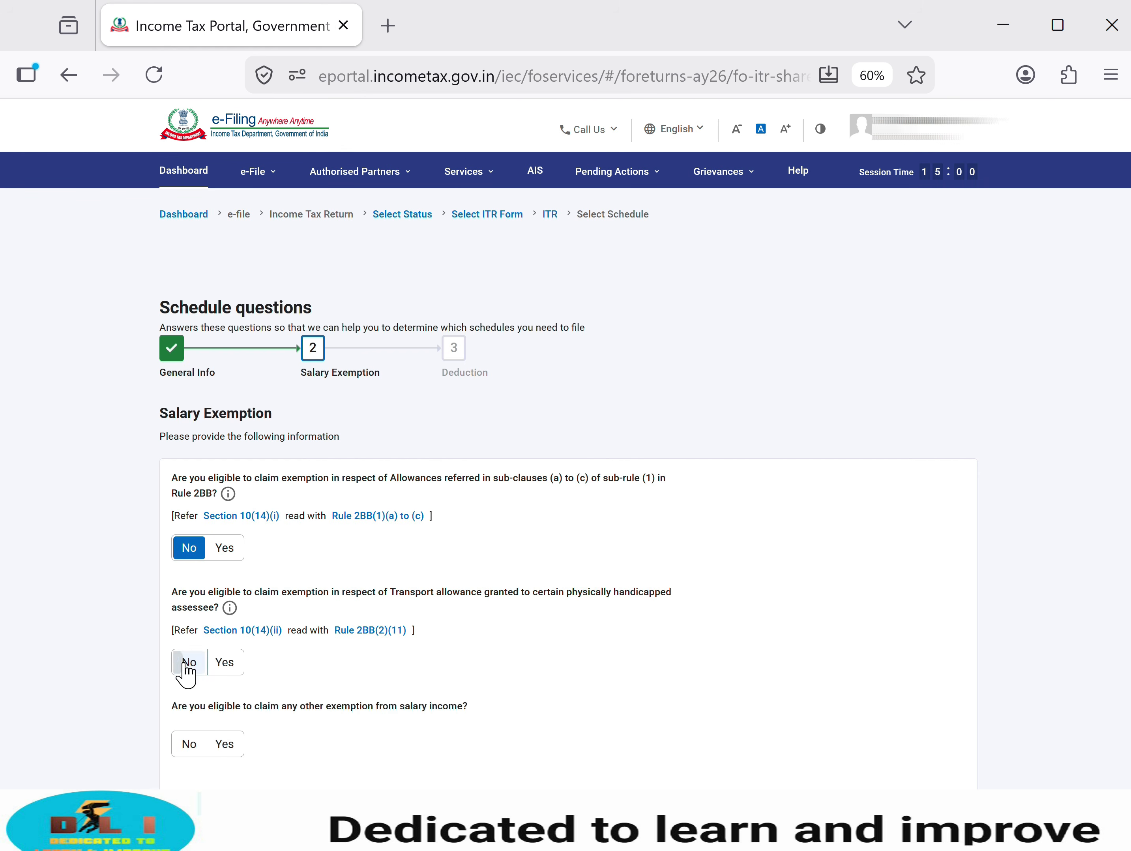
left_click(189, 744)
scroll(392, 638, "down", 3)
left_click(930, 695)
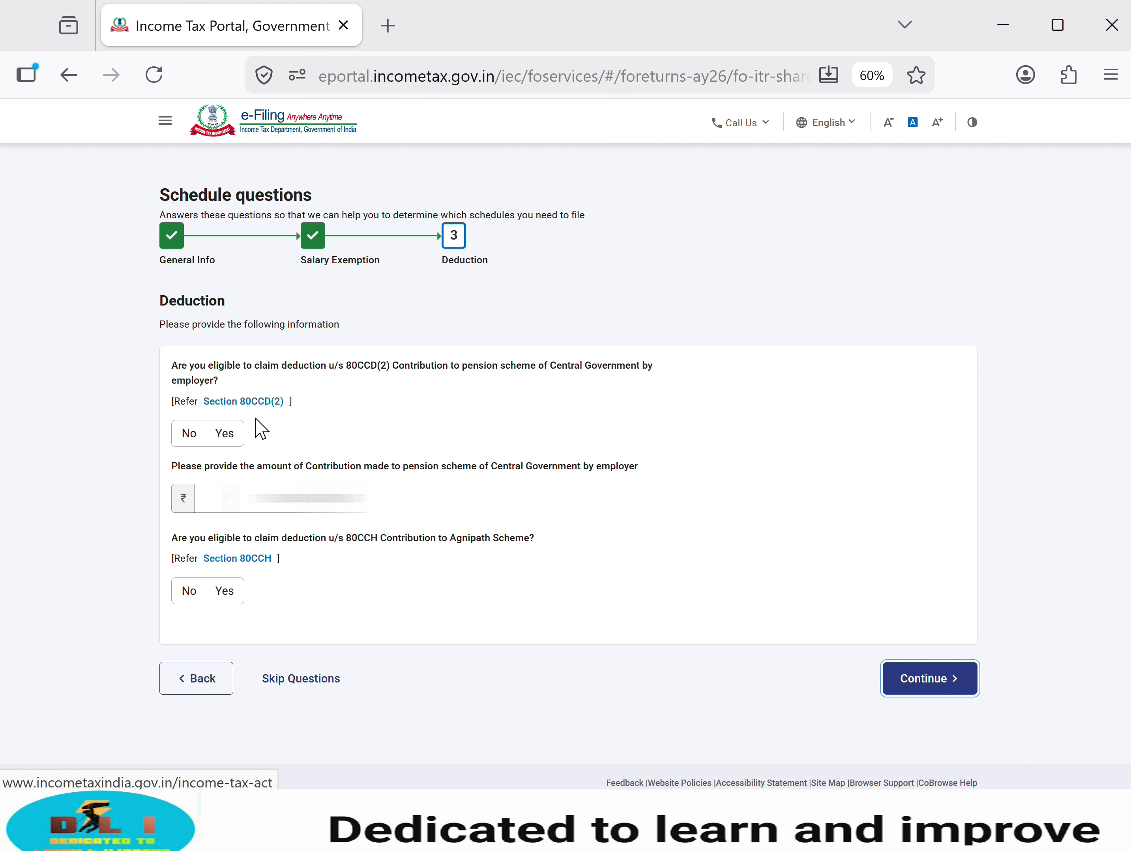
Step: Answer Yes to the 80CCD(2) deduction and No to the 80CCH deduction, and continue to the return summary
left_click(232, 437)
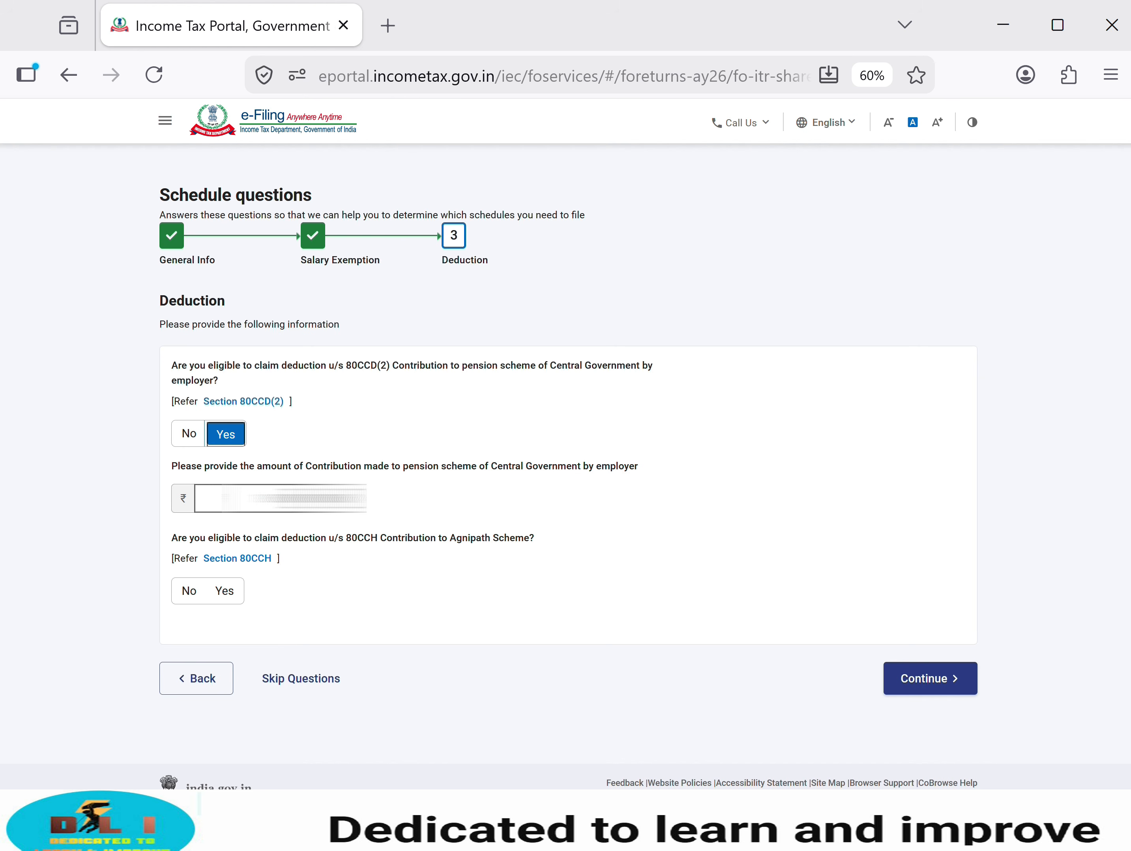
left_click(190, 593)
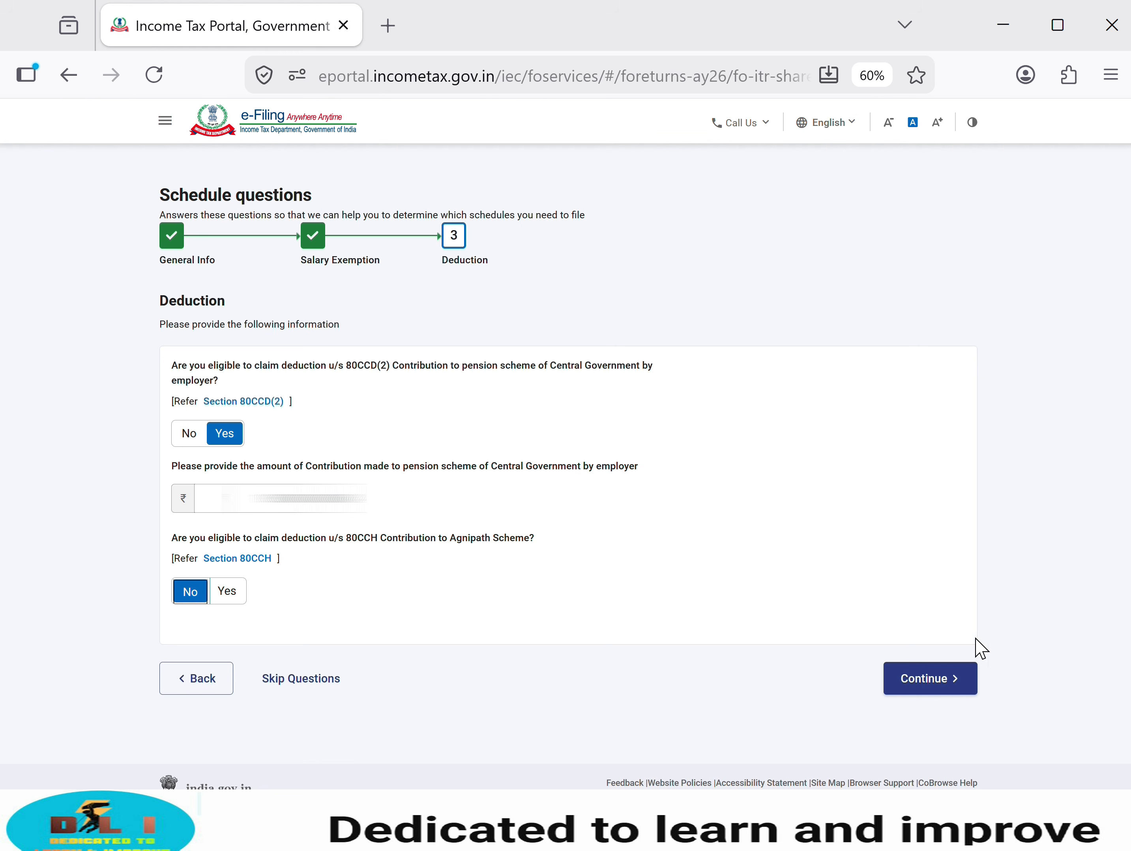
left_click(945, 685)
left_click(551, 556)
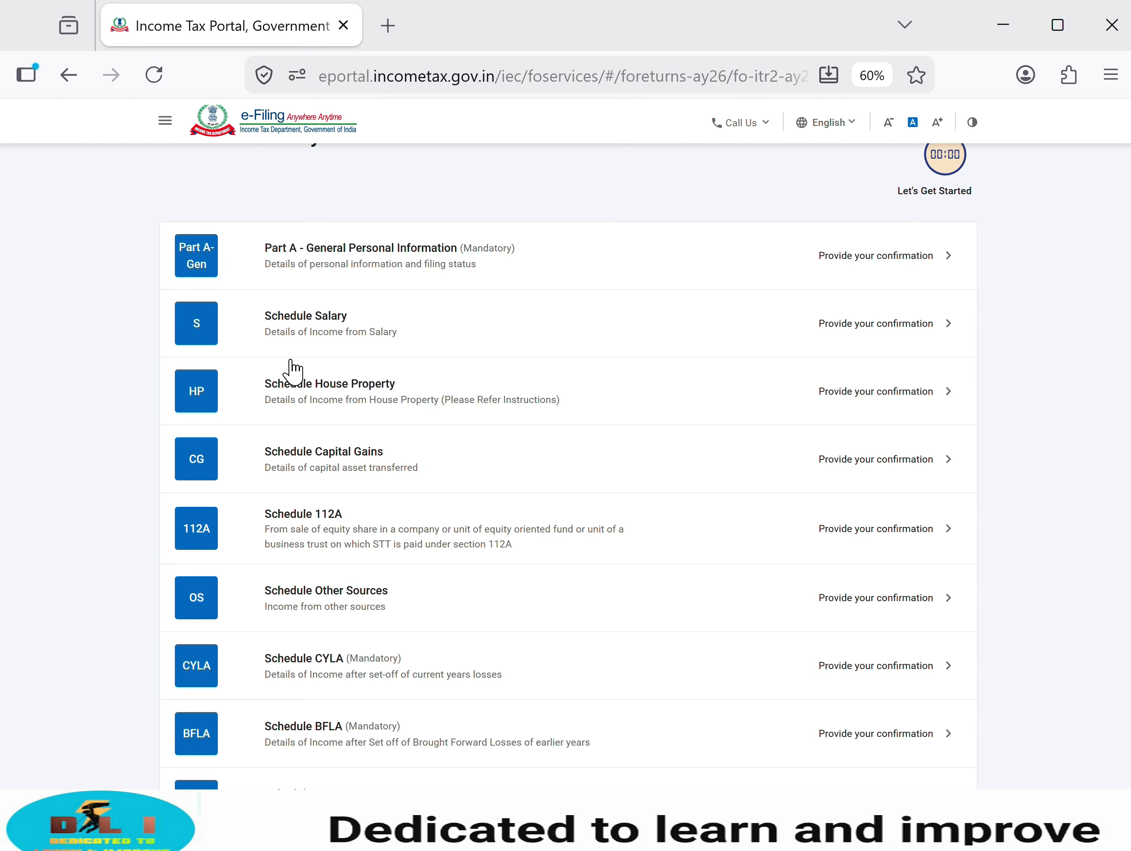
Step: Review and confirm Part A - General Personal Information and Schedule Salary
left_click(342, 268)
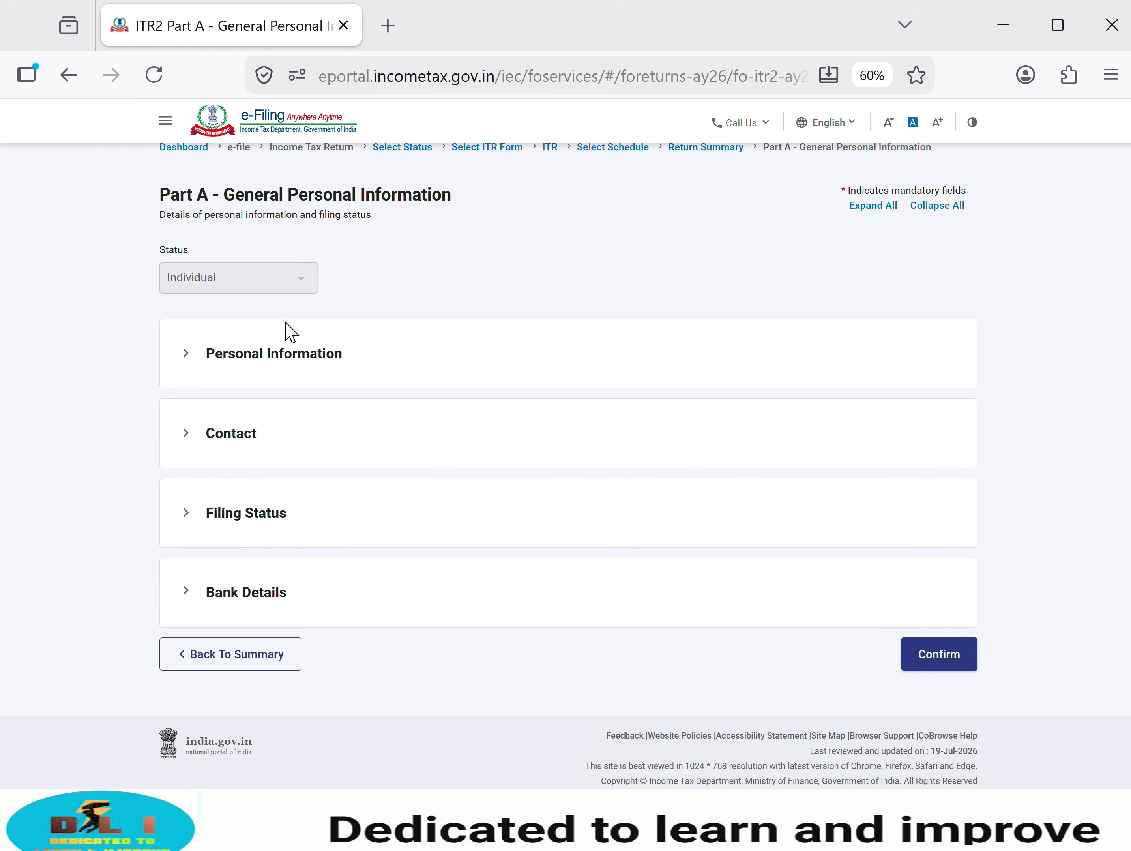
left_click(282, 356)
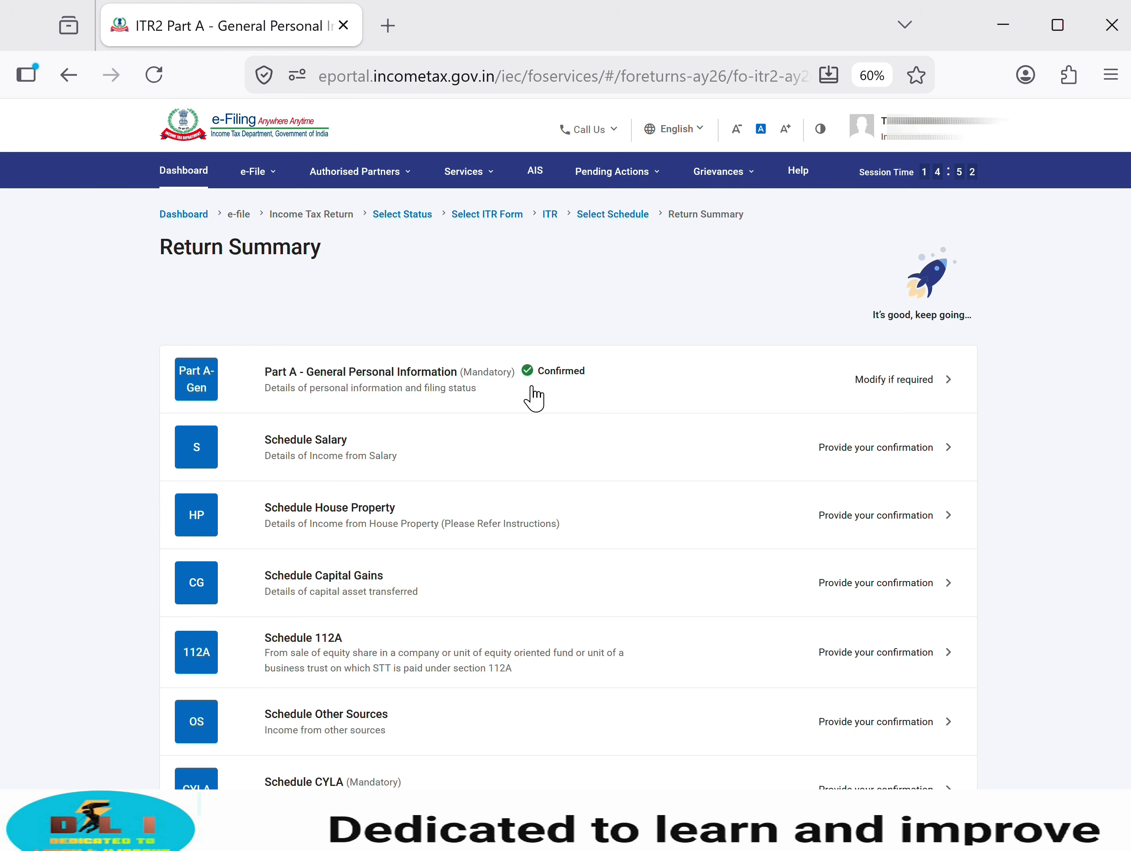
left_click(405, 446)
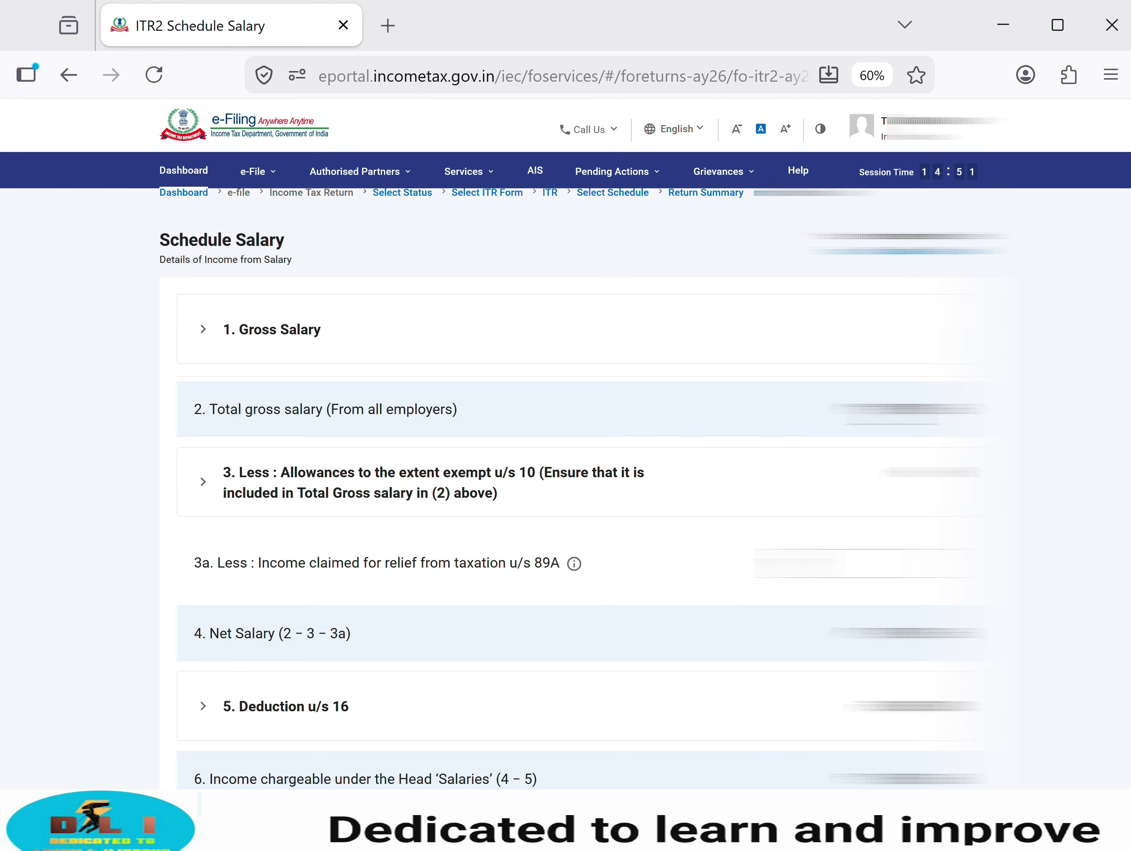
scroll(567, 445, "down", 1)
scroll(567, 445, "down", 3)
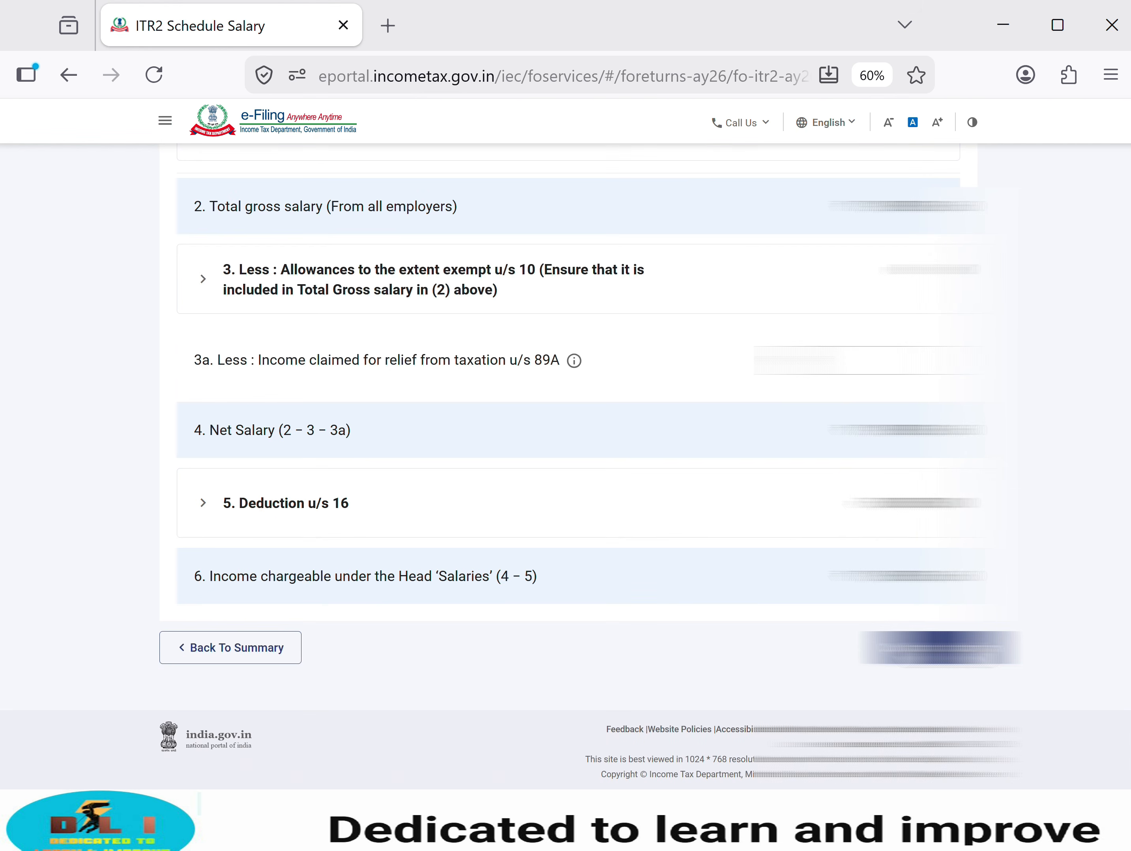
left_click(945, 653)
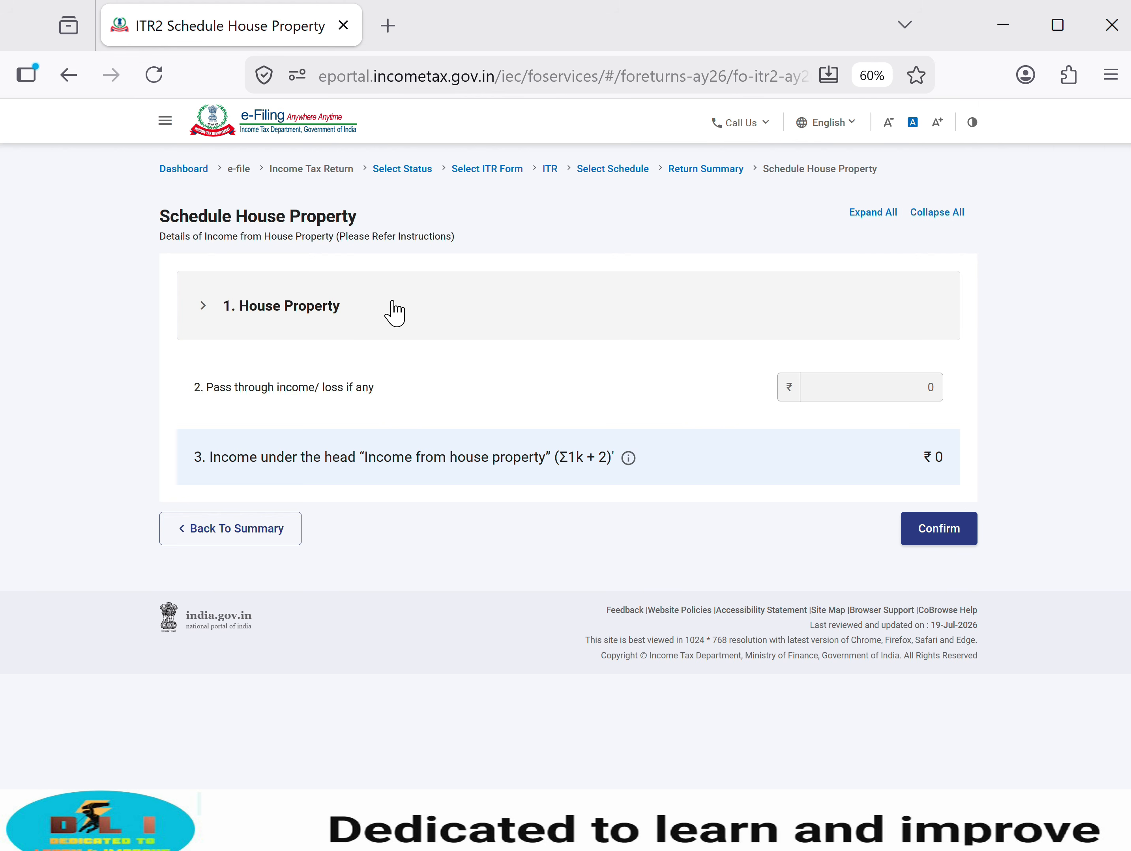
Step: Confirm Schedule House Property and open Schedule Capital Gains
left_click(938, 530)
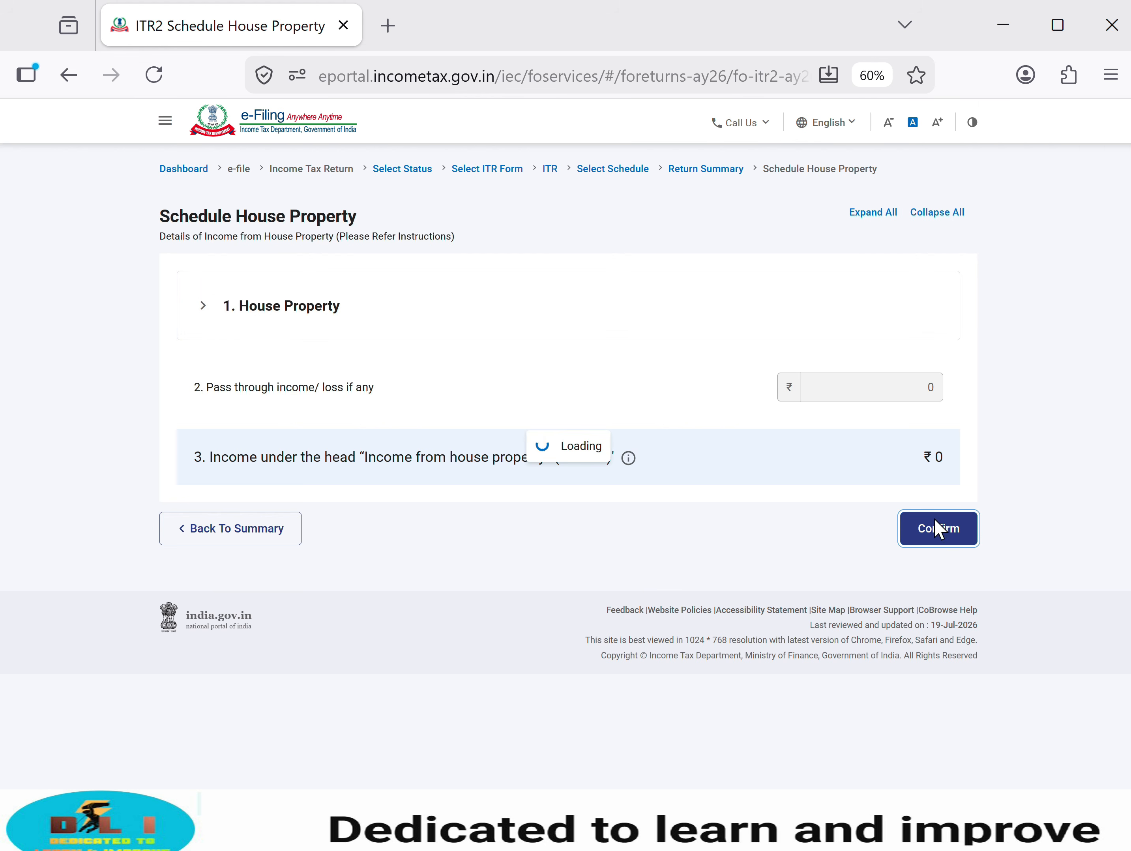
left_click(538, 538)
left_click(569, 482)
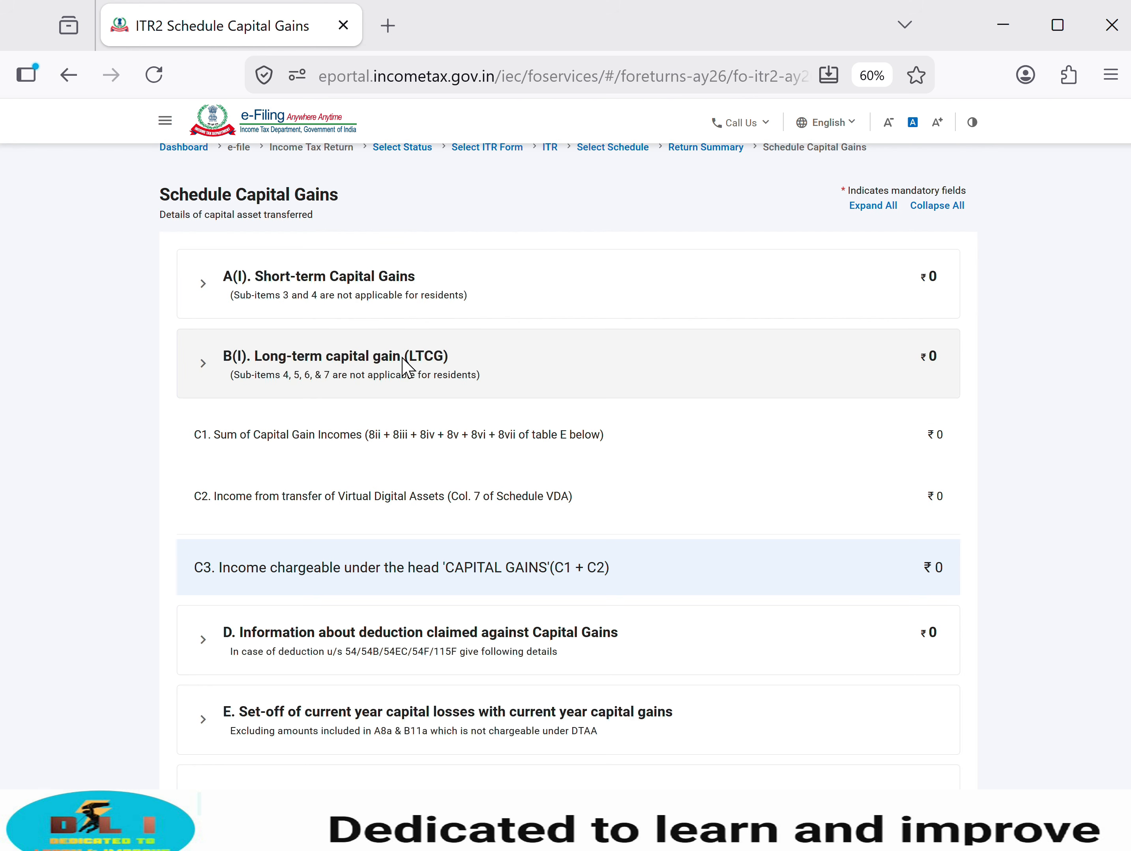
Step: Add a short-term capital gains entry for STT-paid equity shares or mutual funds with the section 111A [for others]
left_click(321, 287)
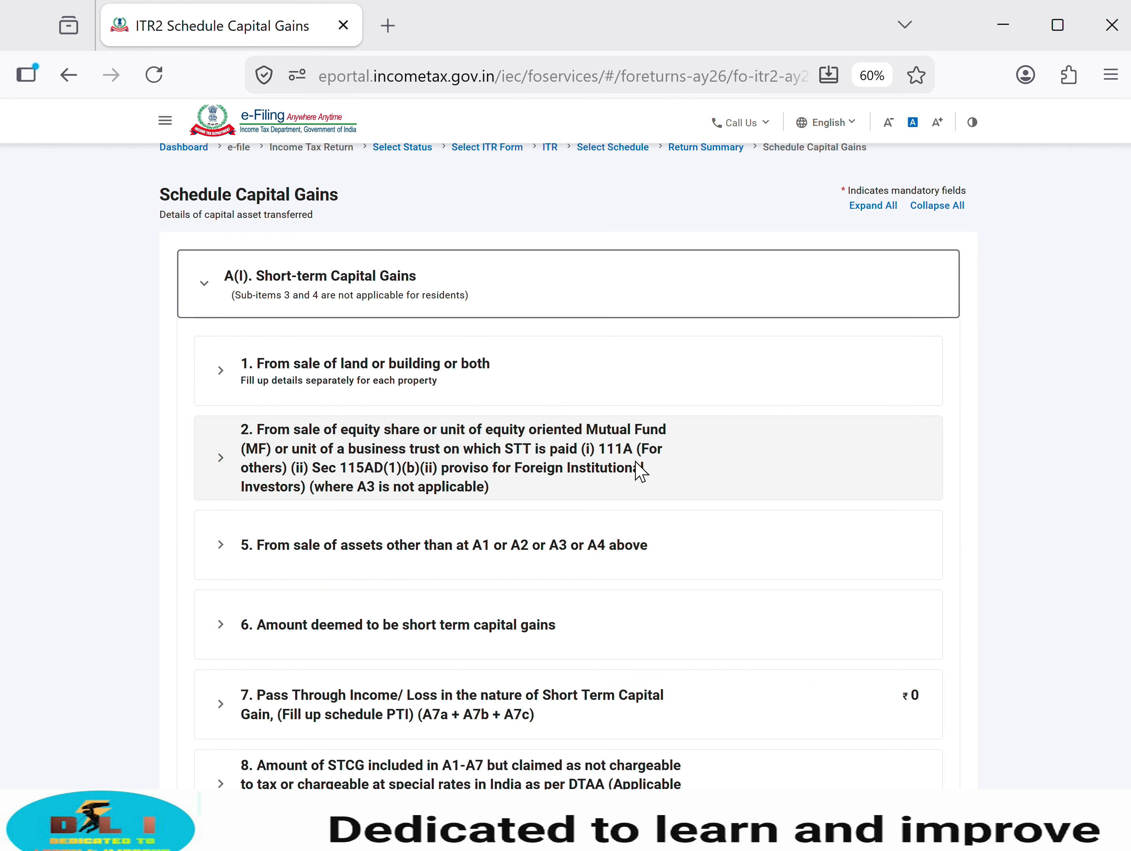
left_click(572, 466)
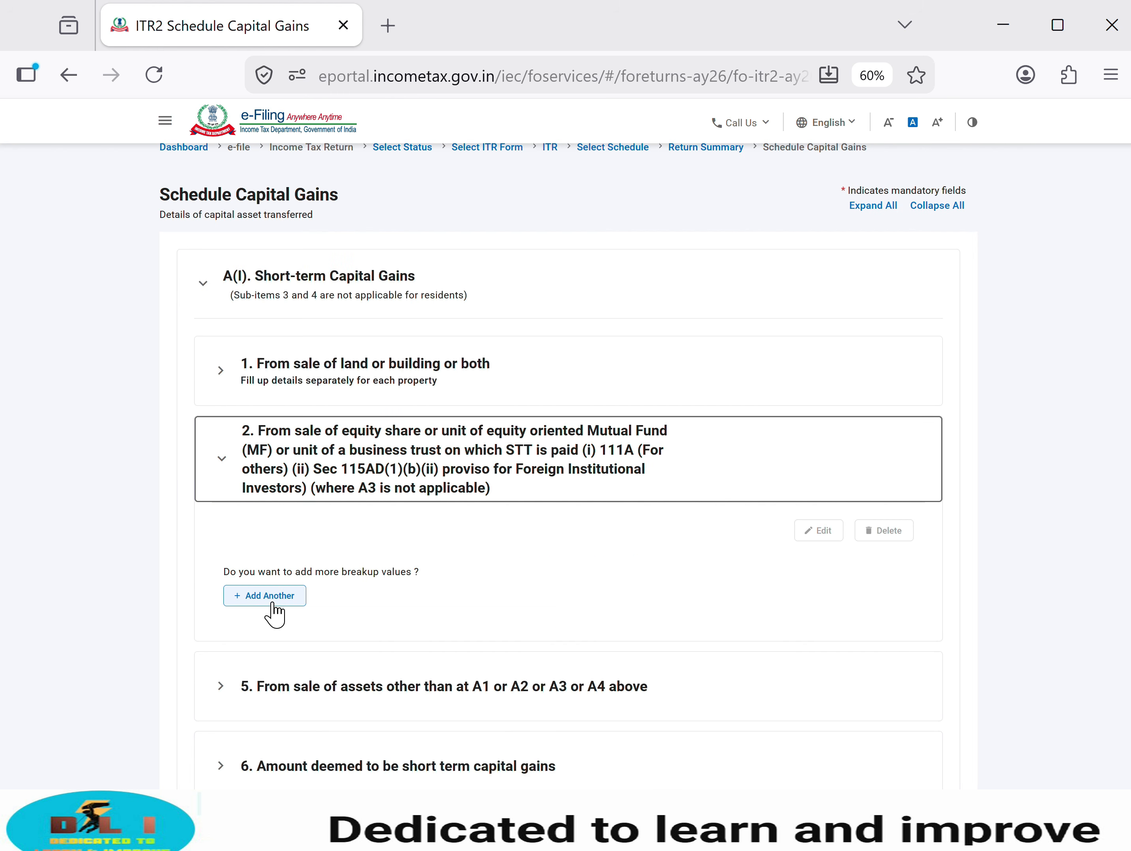
left_click(275, 616)
left_click(853, 367)
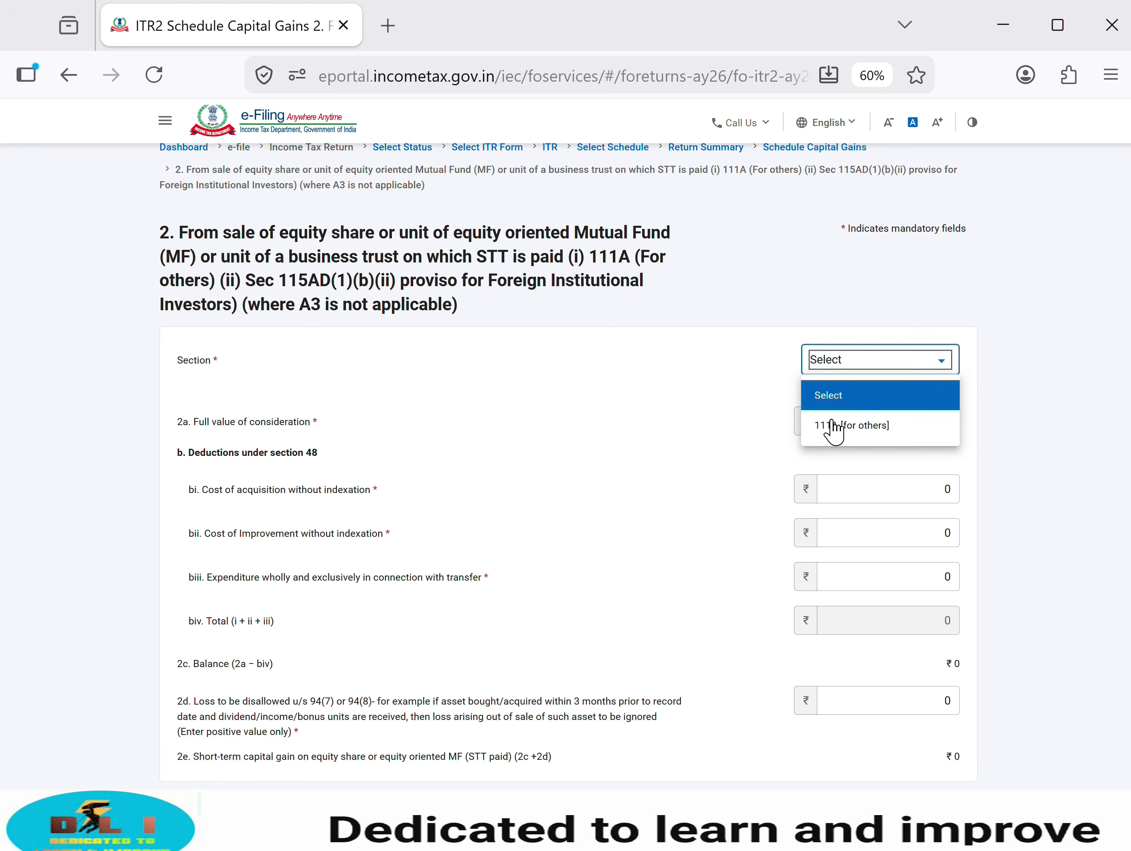
left_click(834, 426)
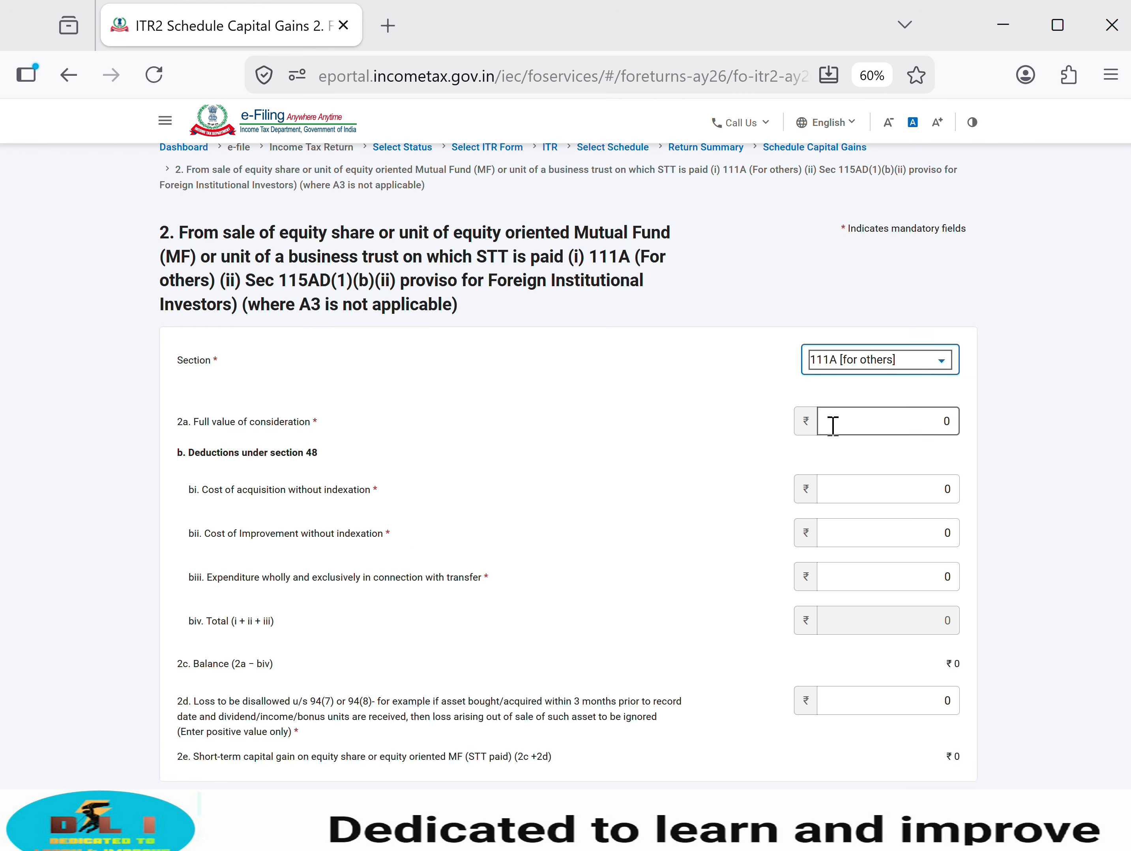
left_click(868, 420)
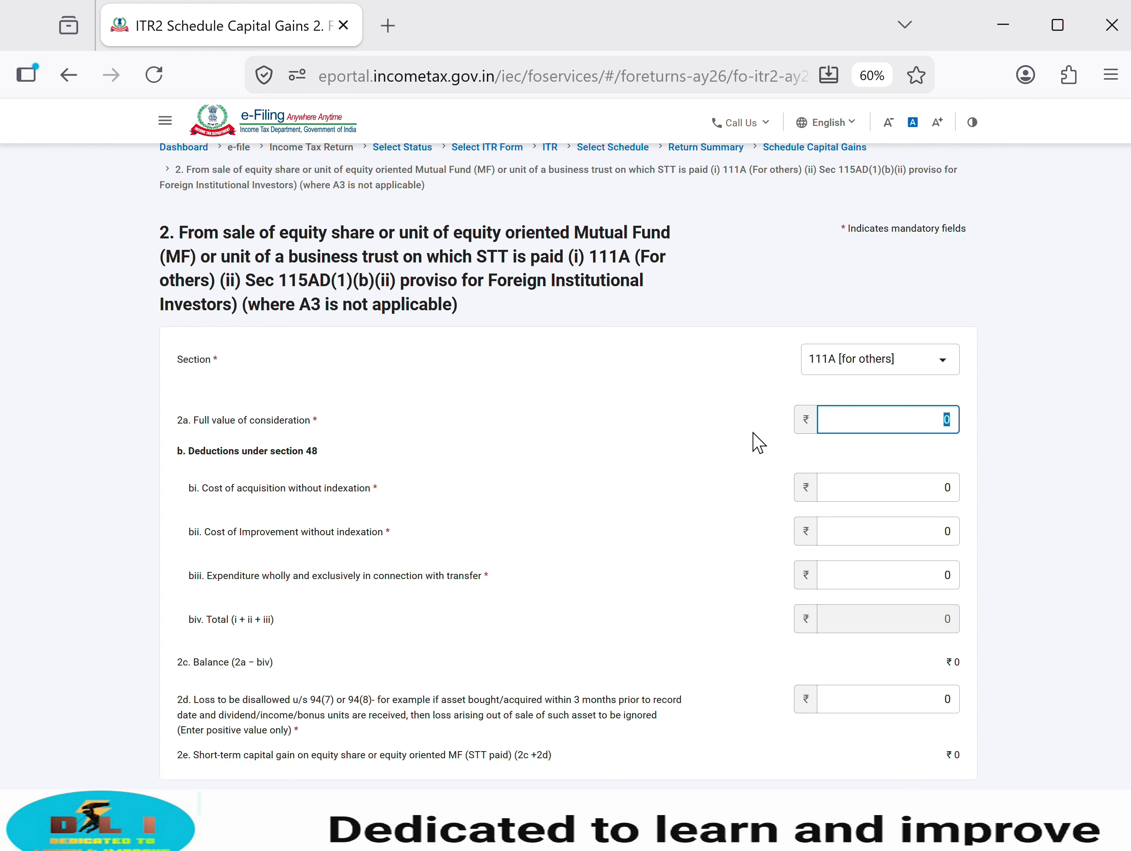
Step: Switch to the Tax Calcu ITR 2 workbook in Excel and examine the salary, CPF contribution, interest and dividend income rows of Tax 2025-26
key("alt+Tab")
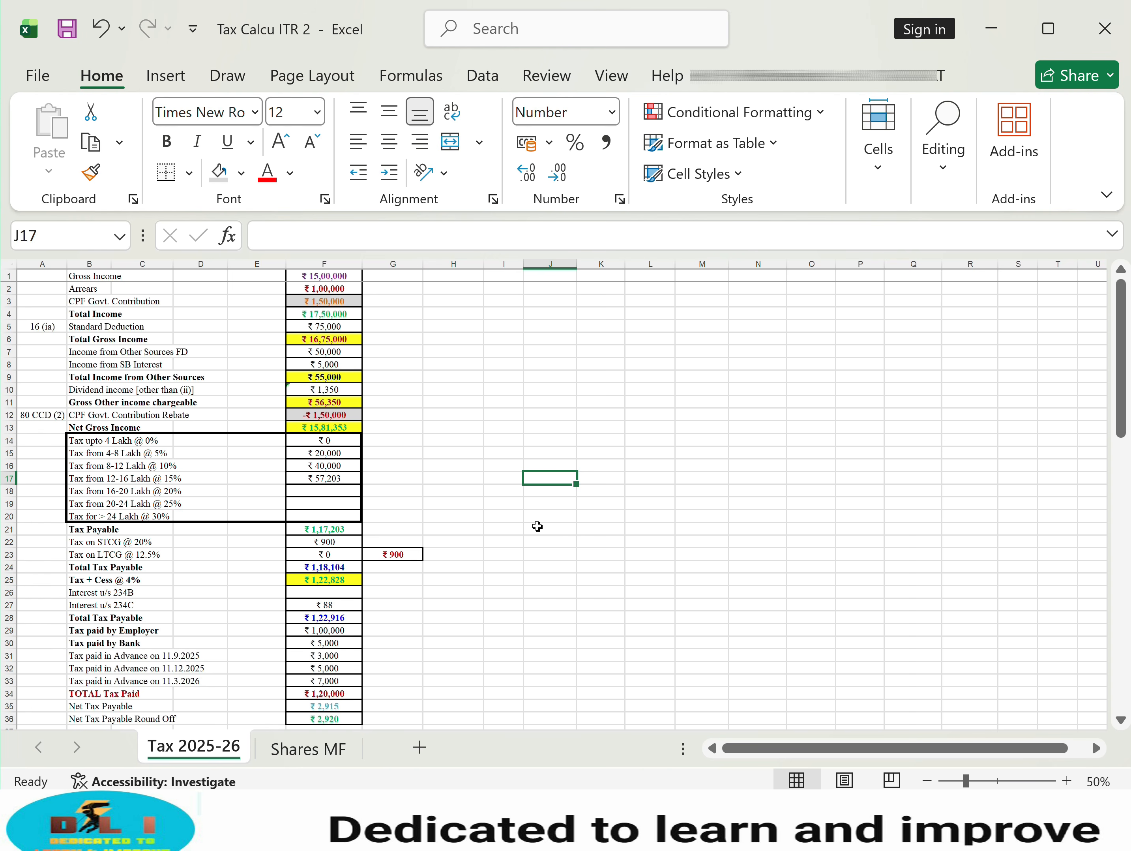
left_click(347, 277)
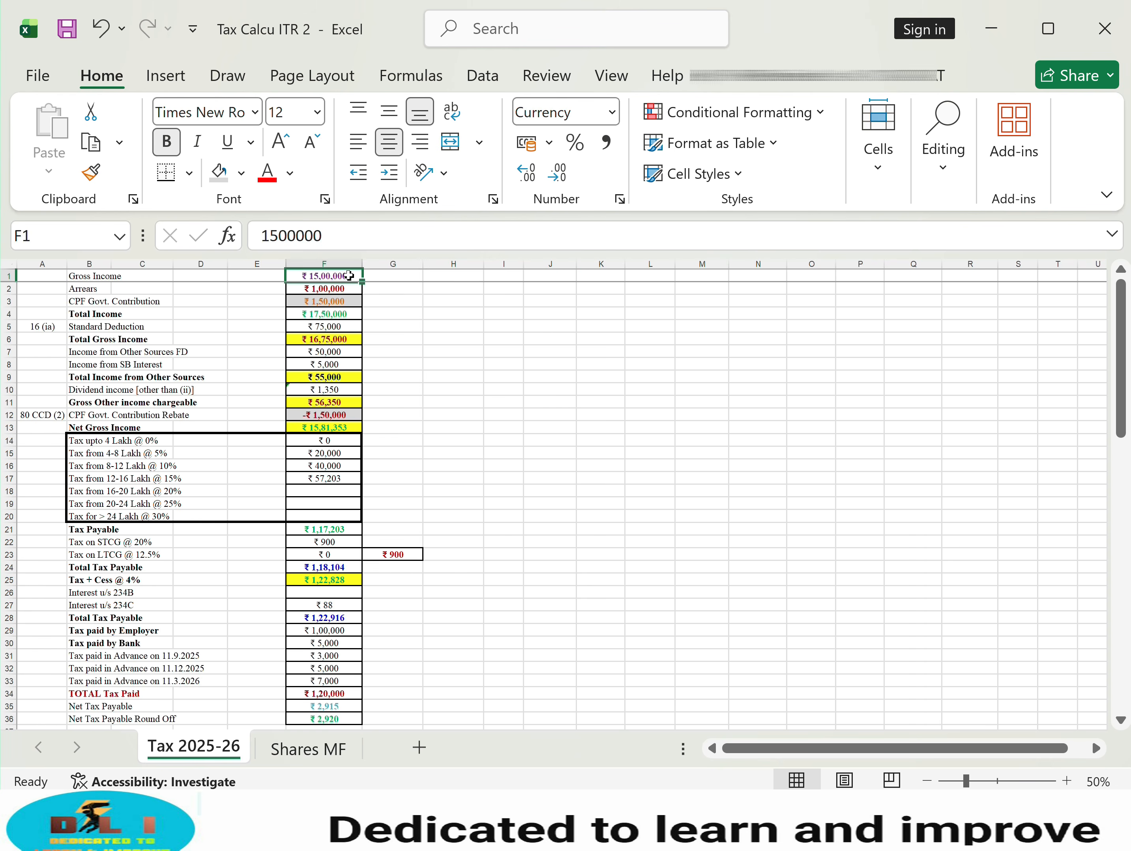
left_click(340, 288)
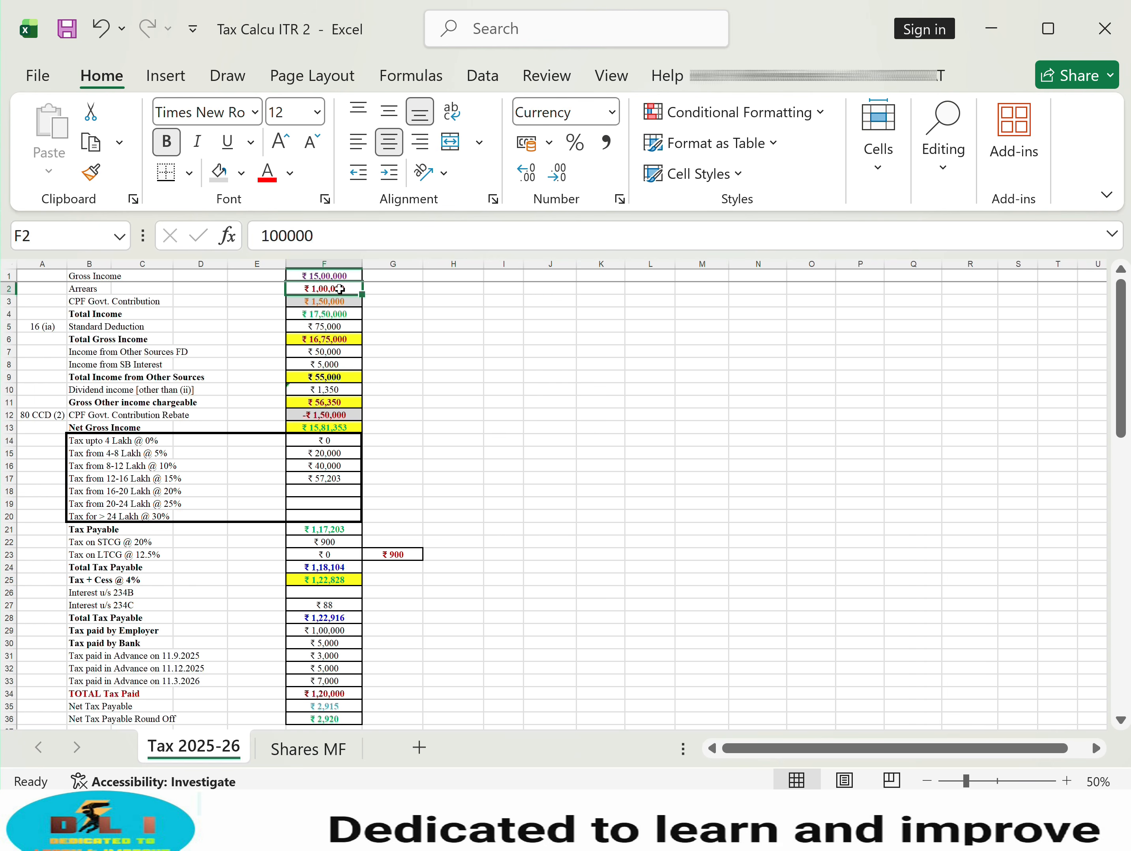
left_click(346, 303)
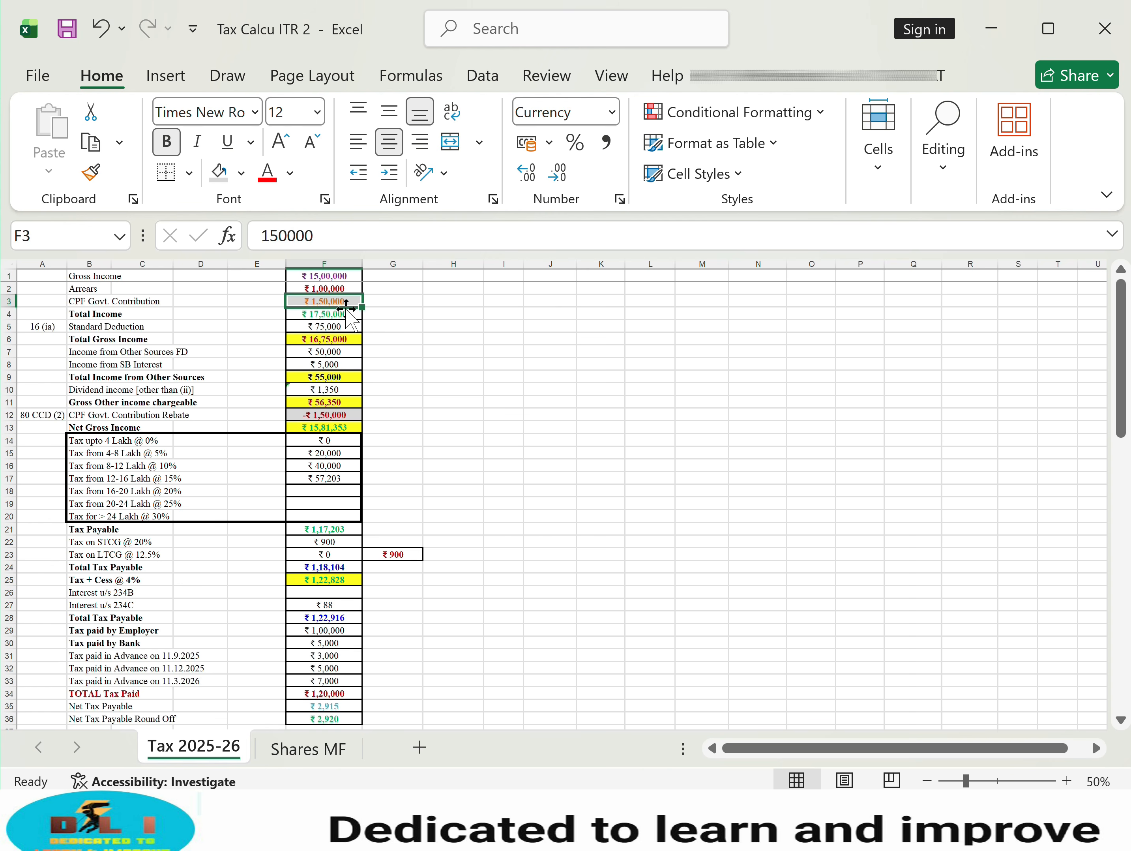
left_click(303, 316)
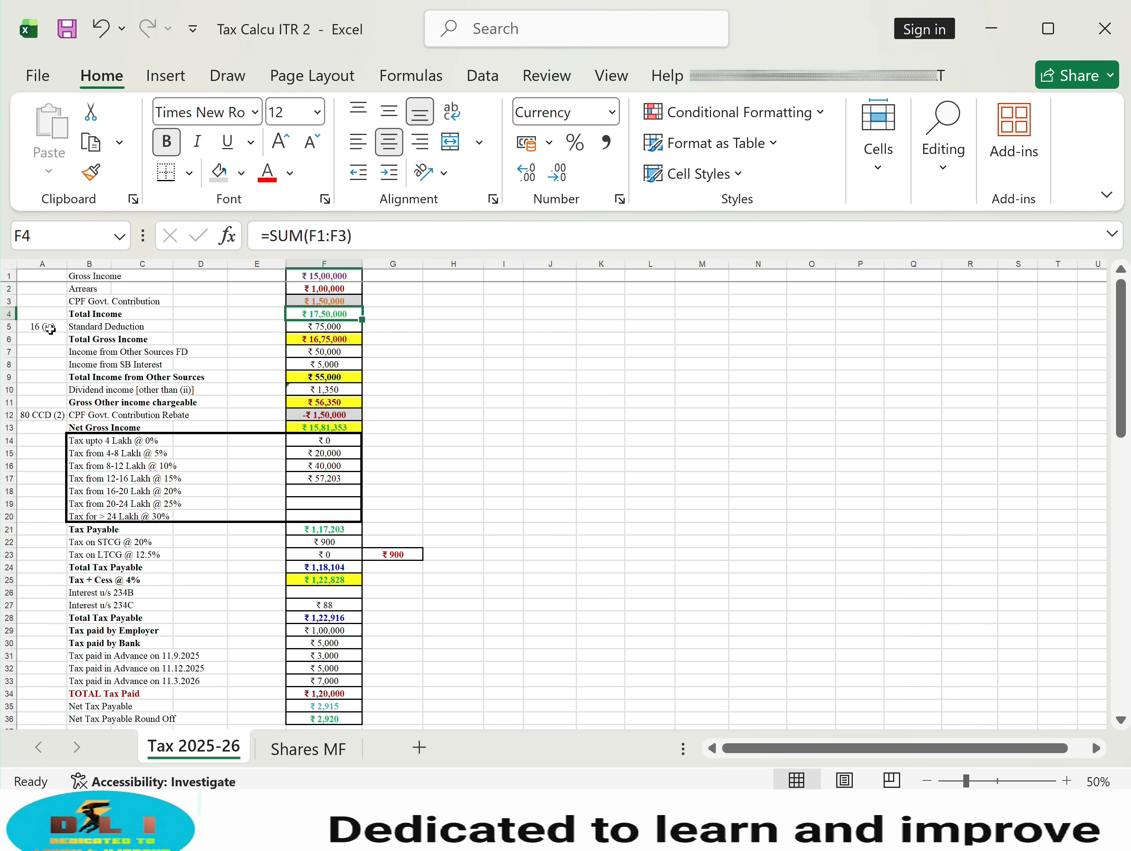
left_click(328, 340)
left_click(332, 354)
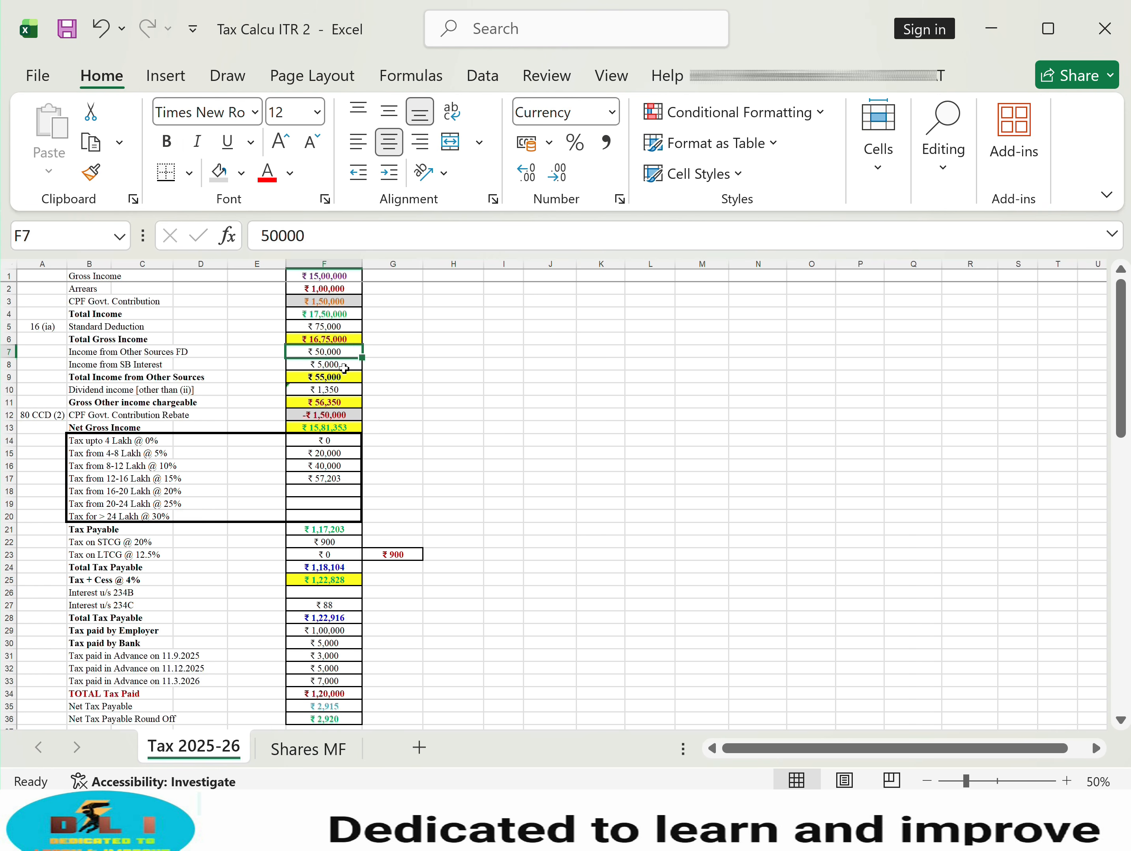
left_click(344, 367)
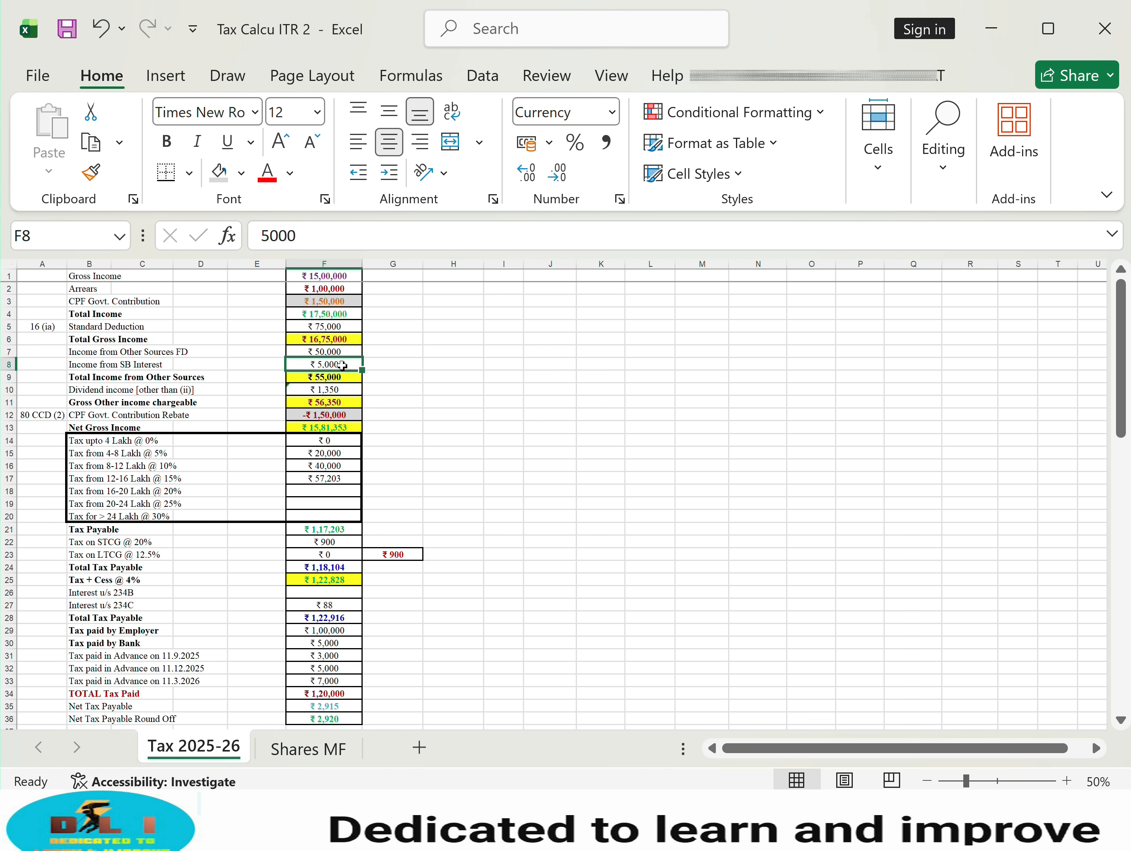
left_click(337, 378)
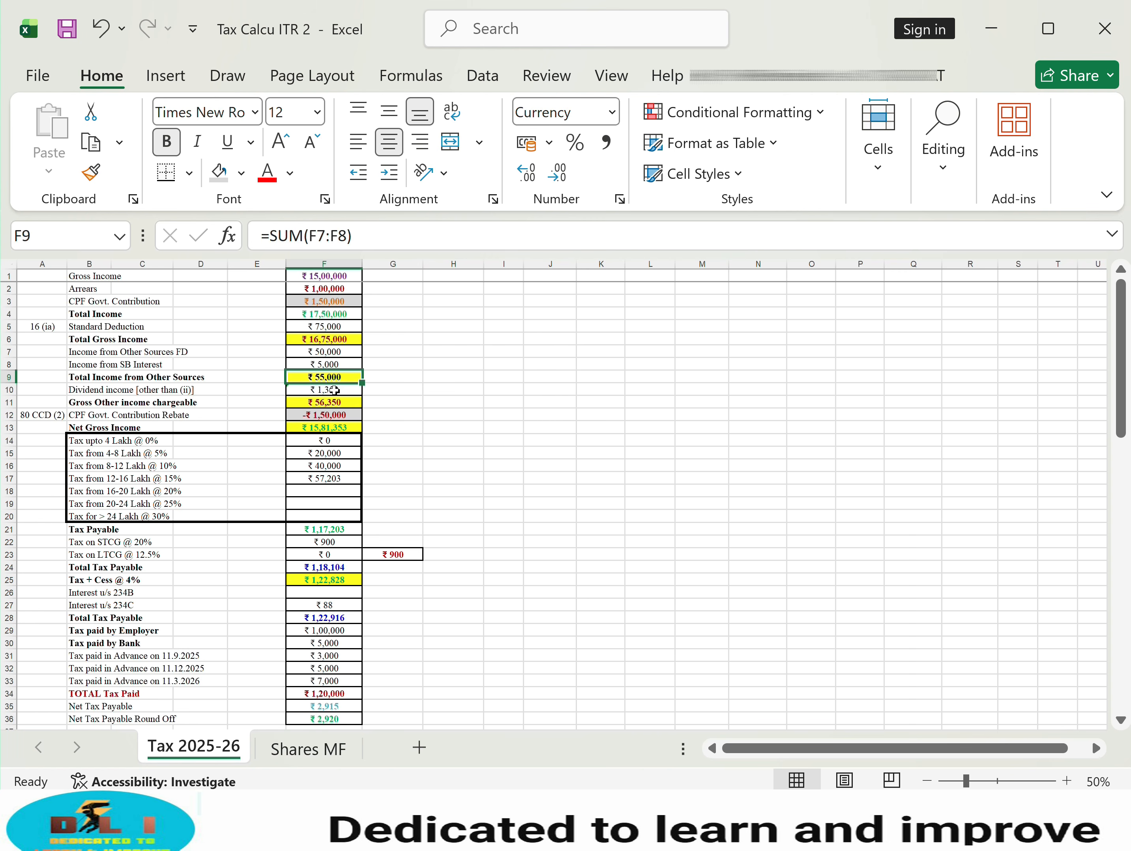
left_click(332, 390)
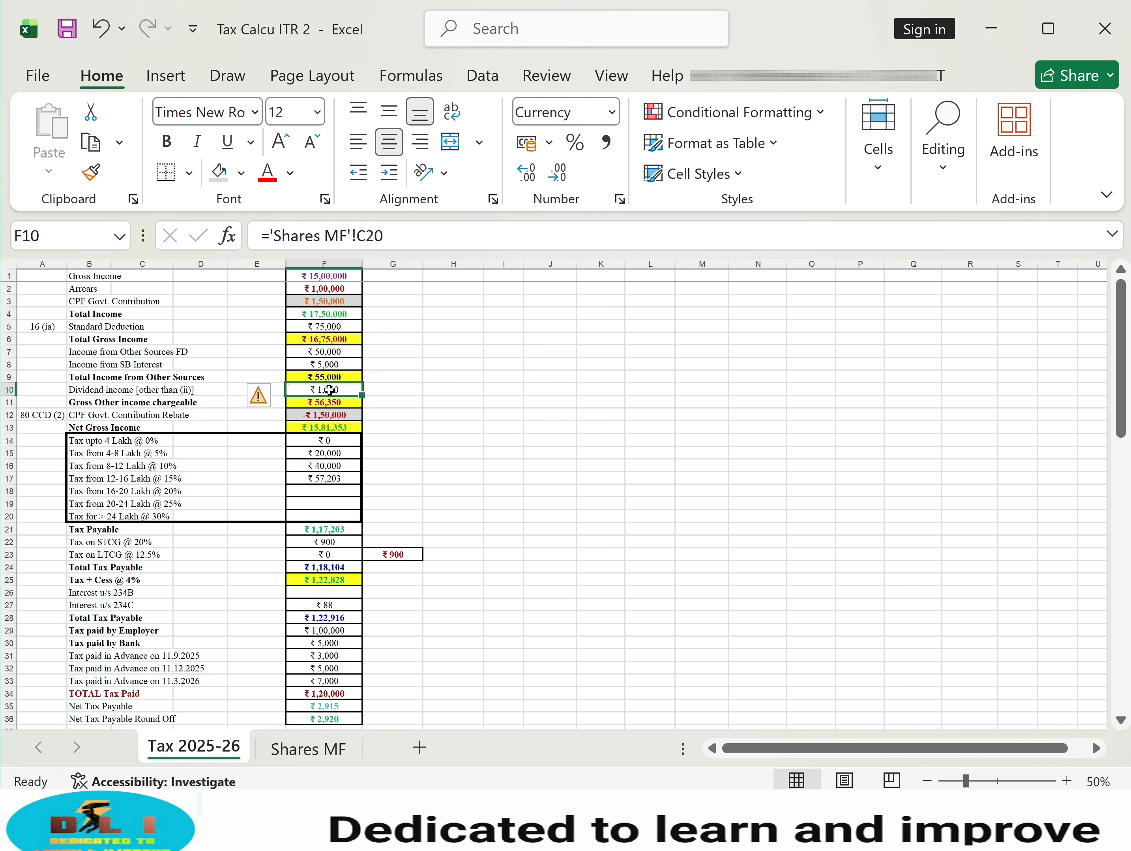
Step: Examine the Sec 111A STCG and Sec 112A LTCG amounts on the Tax 2025-26 sheet
scroll(321, 567, "down", 3)
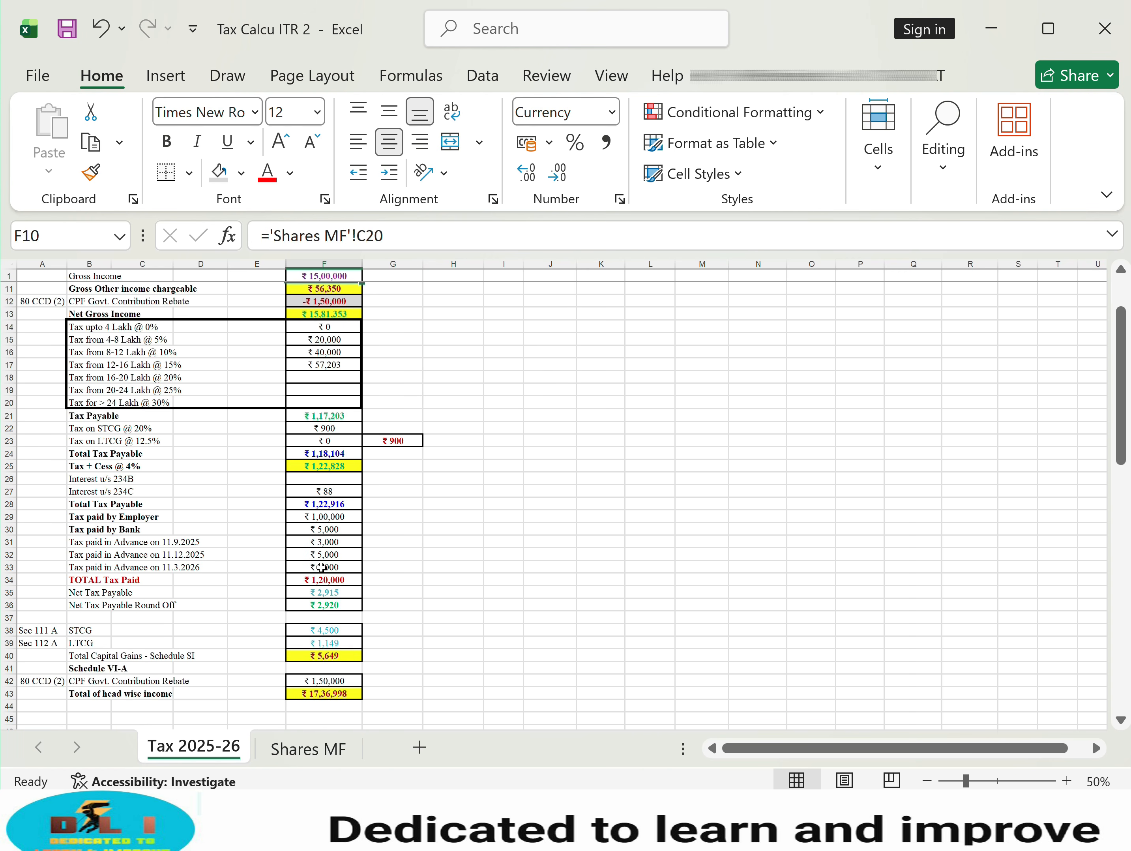
left_click(303, 631)
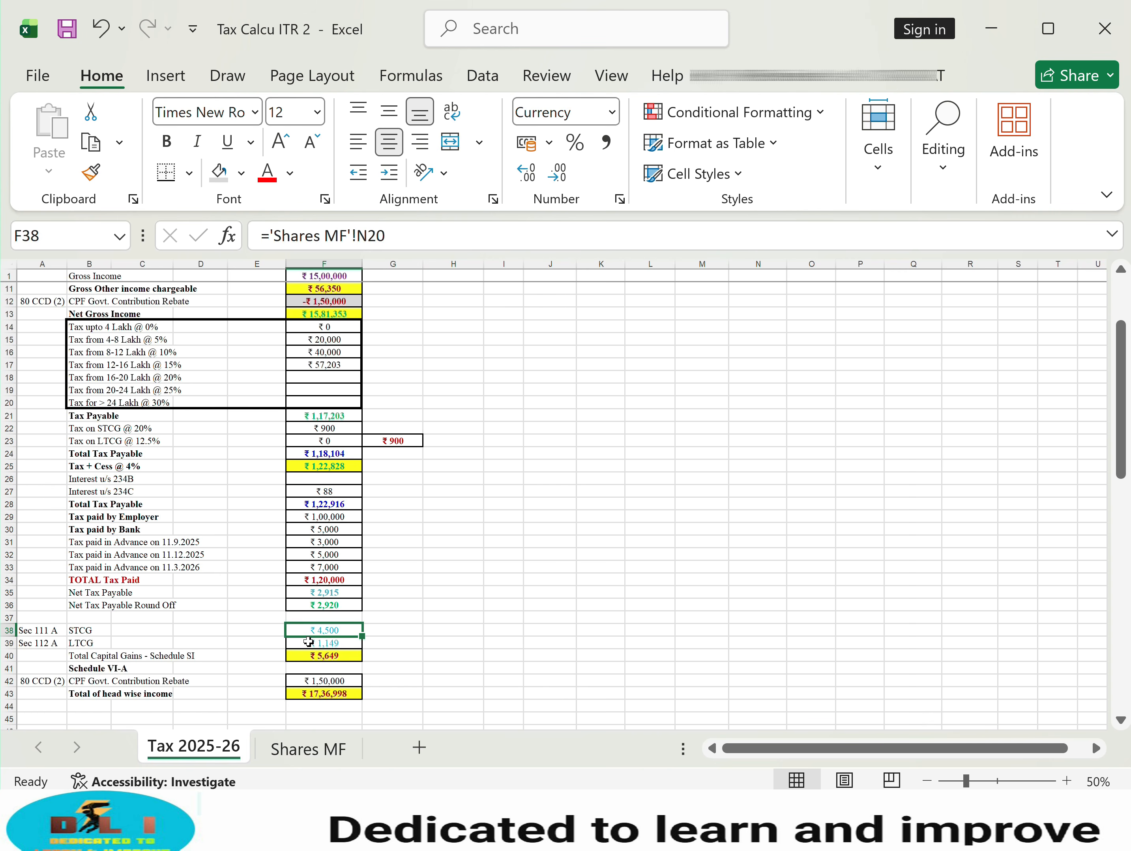
left_click(308, 642)
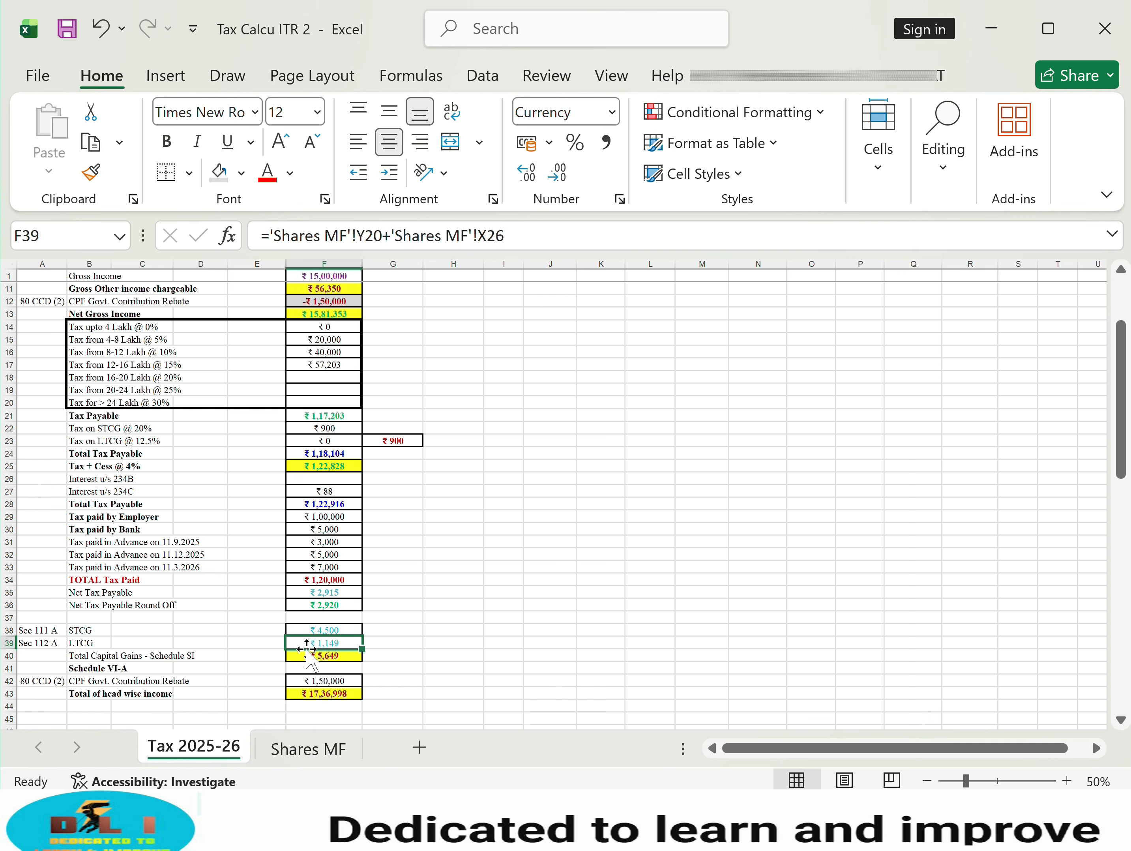
Step: Open the Shares MF sheet and compare the Dividend and Total Dividend columns for stock B and for the totals row
left_click(302, 752)
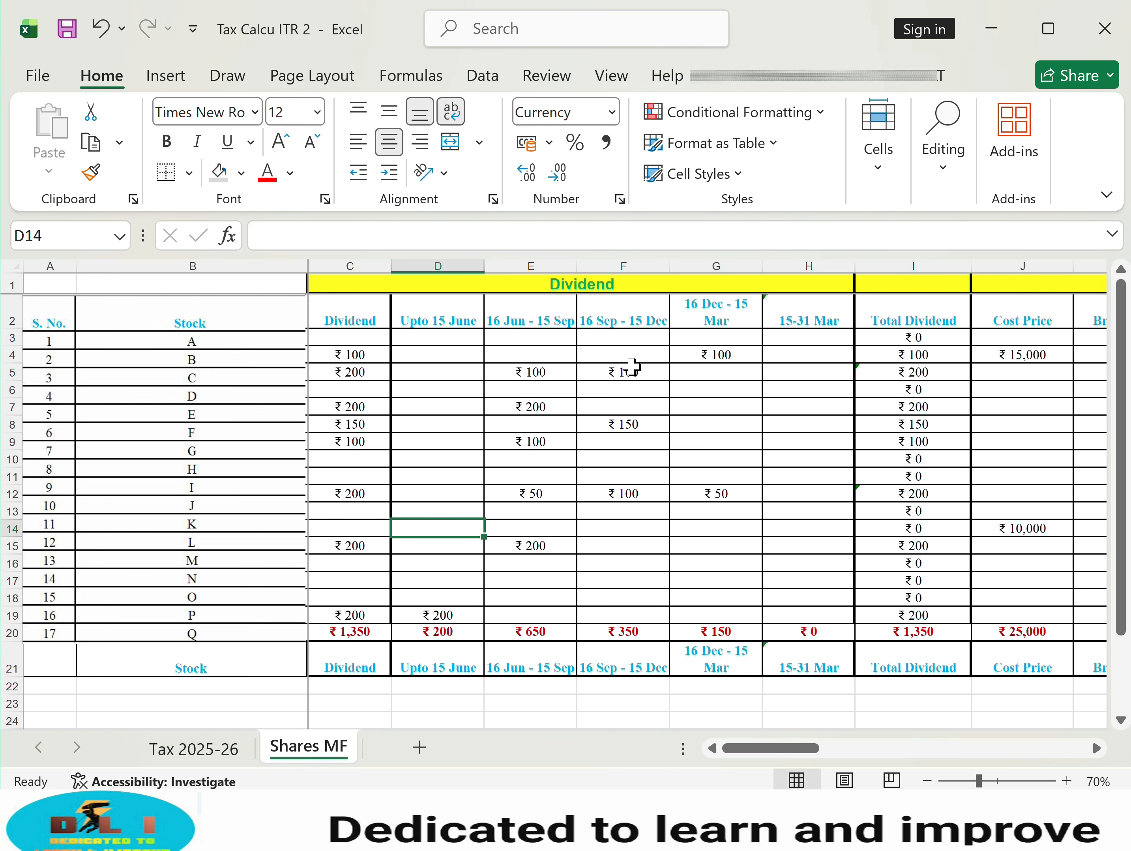
left_click(913, 354)
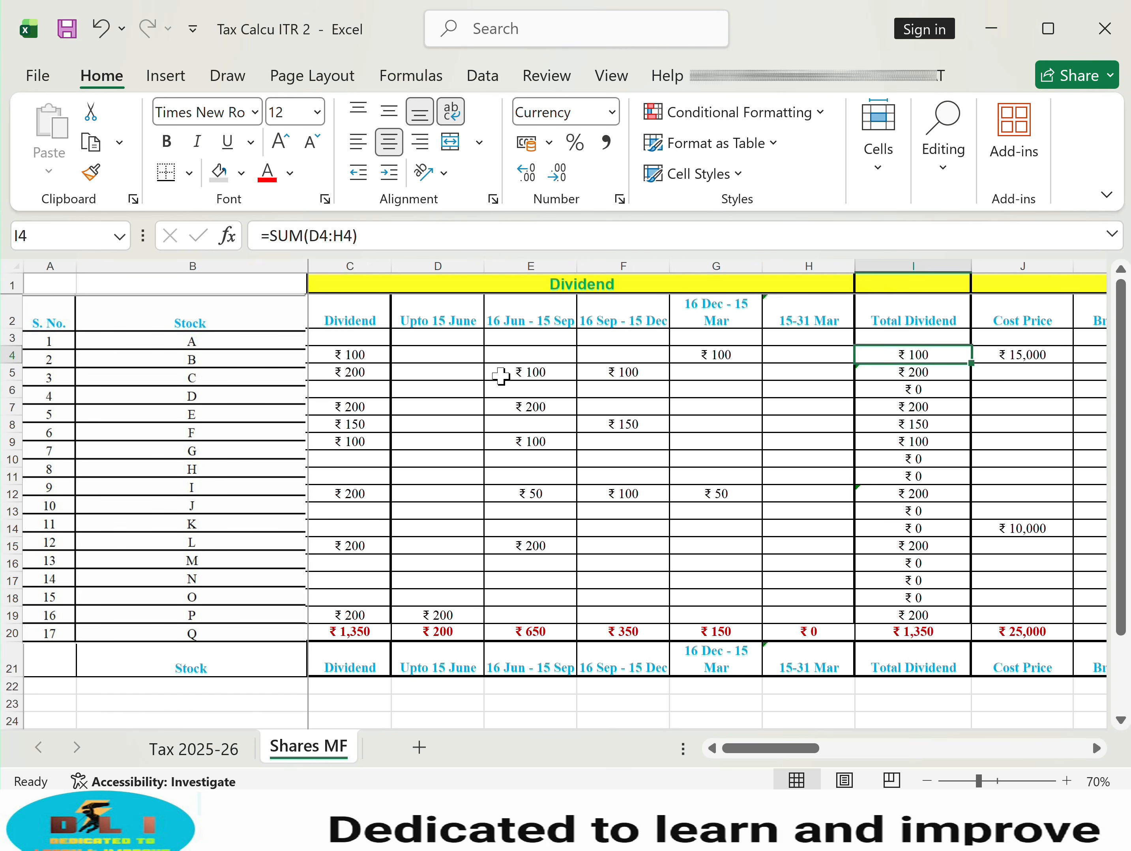
left_click(383, 359)
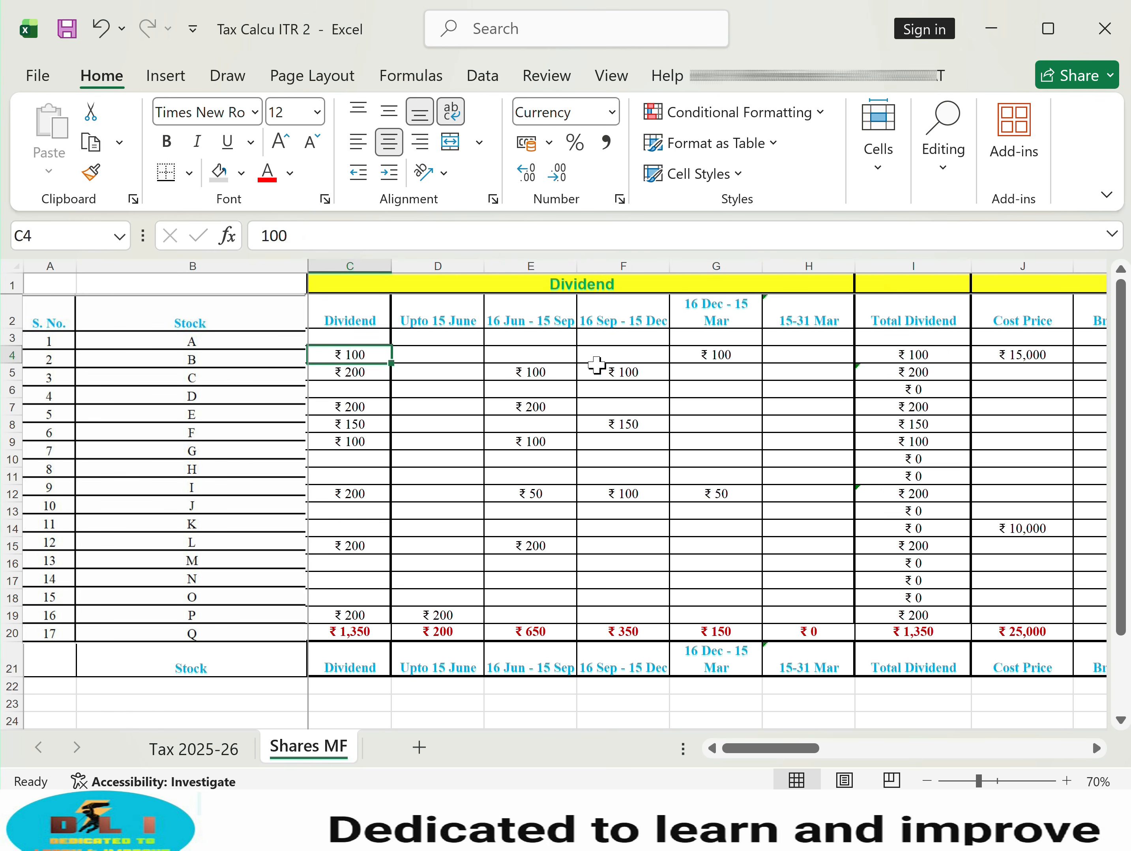
left_click(881, 356)
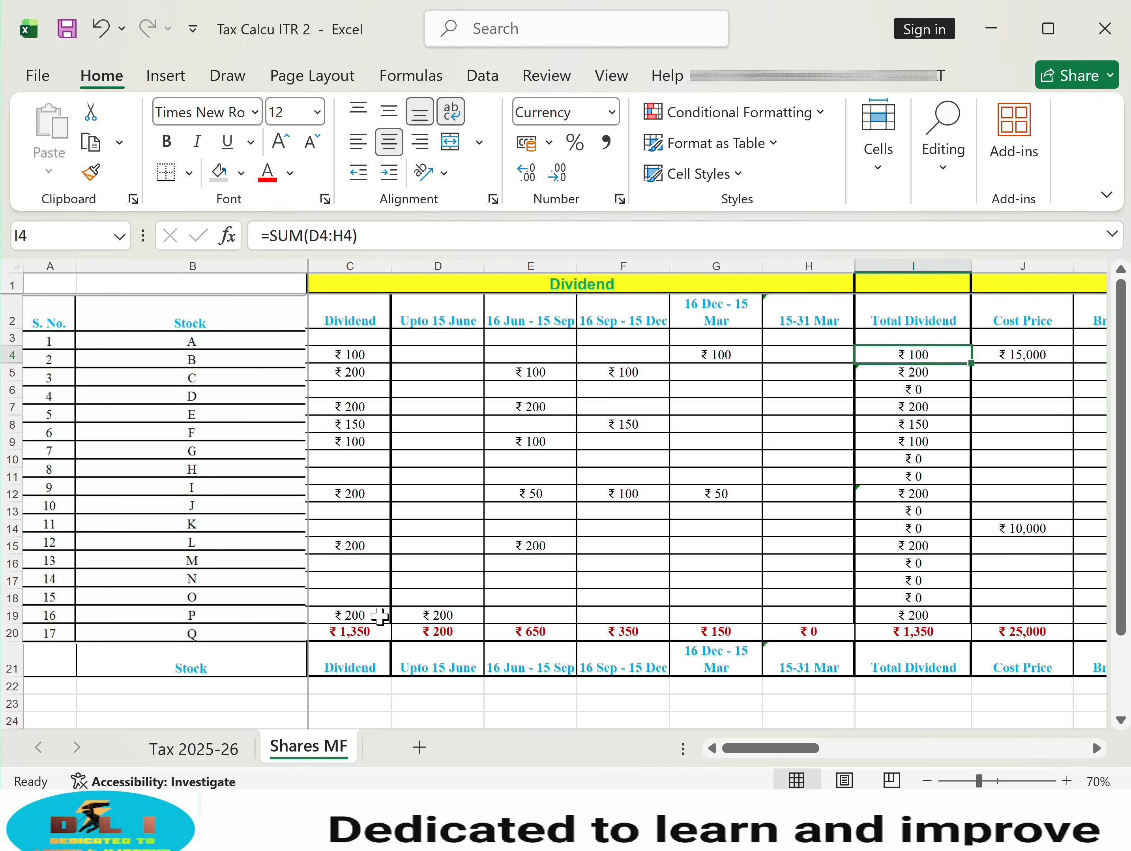
left_click(350, 629)
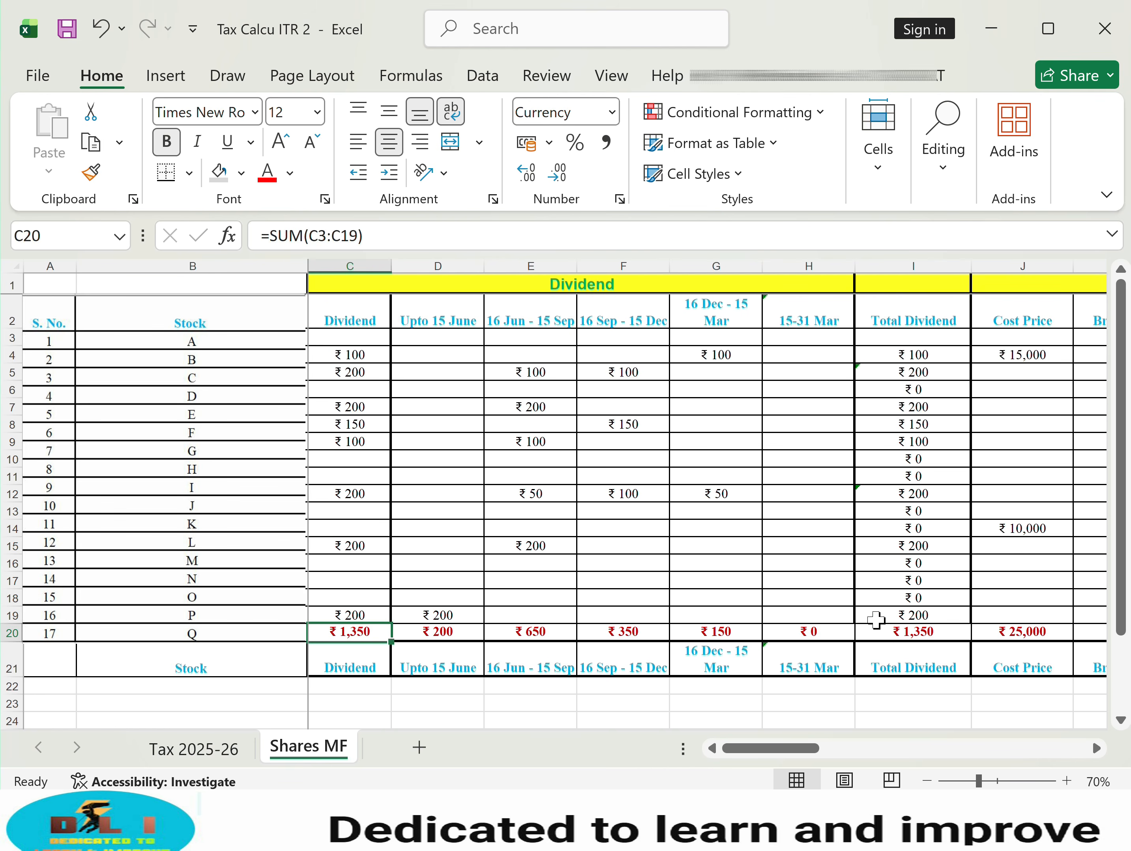
left_click(907, 638)
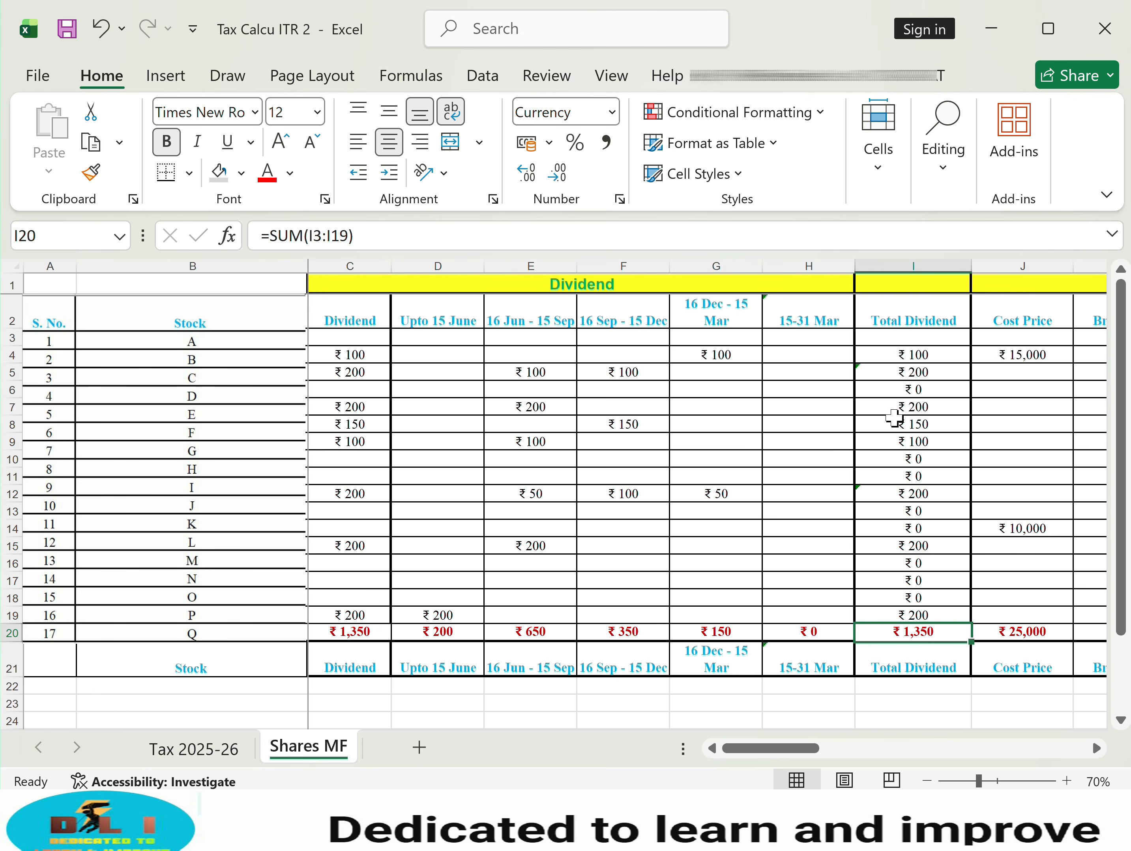
Step: Examine stock B's cost price, sale price and gain in the STCG - 111 A section, plus the section's total gain
left_click(896, 429)
key("Right")
key("Right")
key("Right")
key("Right")
key("Right")
key("Right")
key("Right")
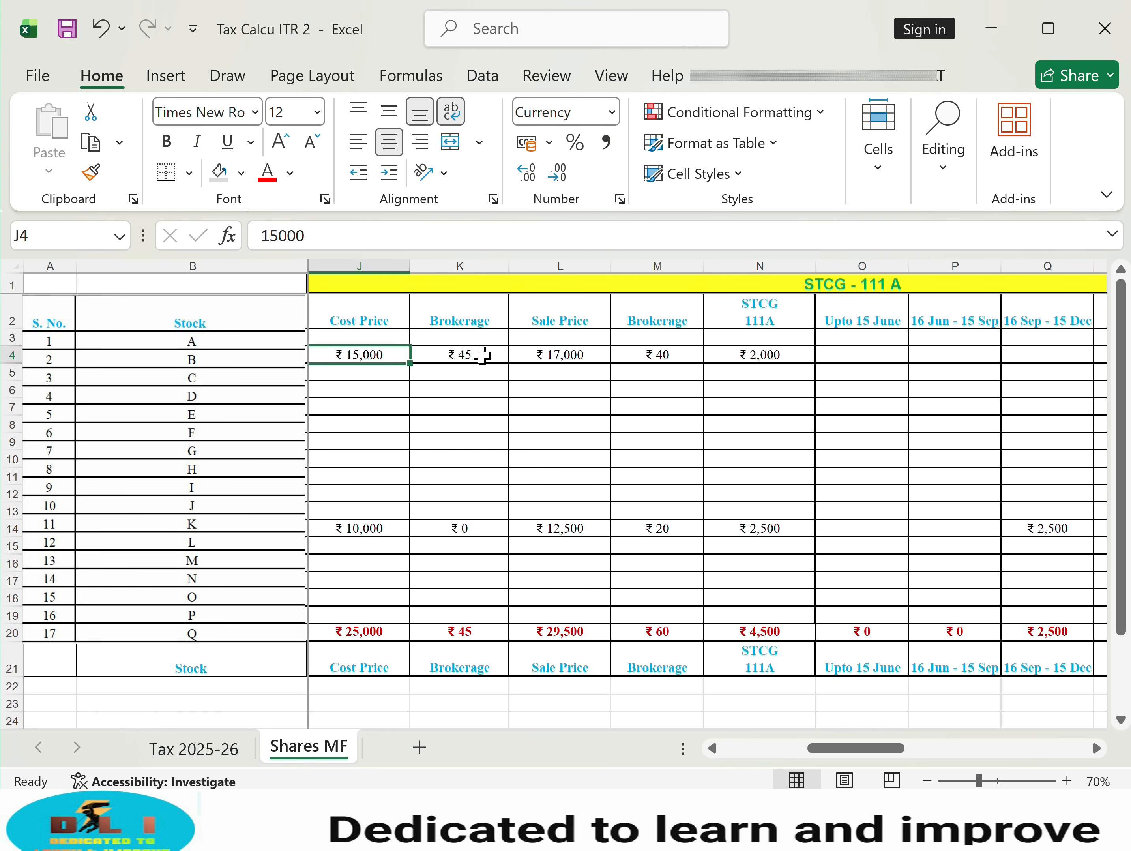
left_click(567, 356)
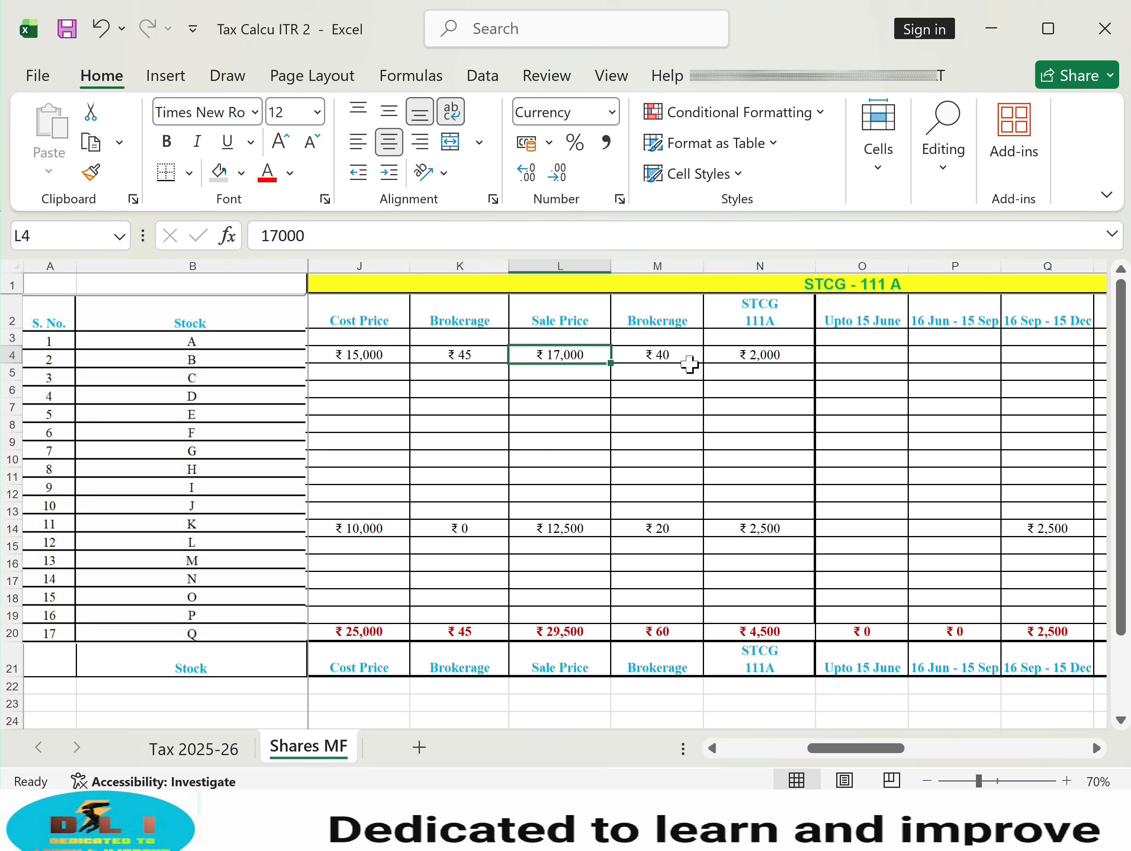
left_click(768, 361)
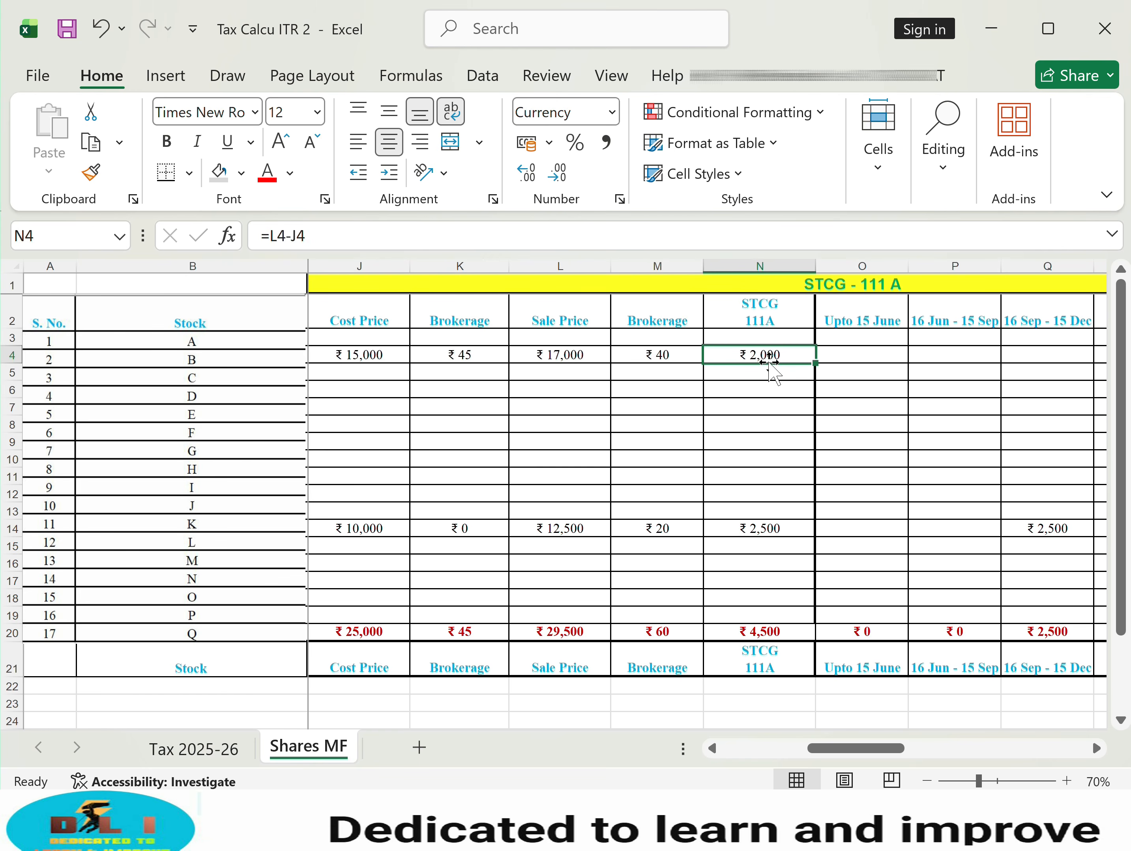
left_click(765, 633)
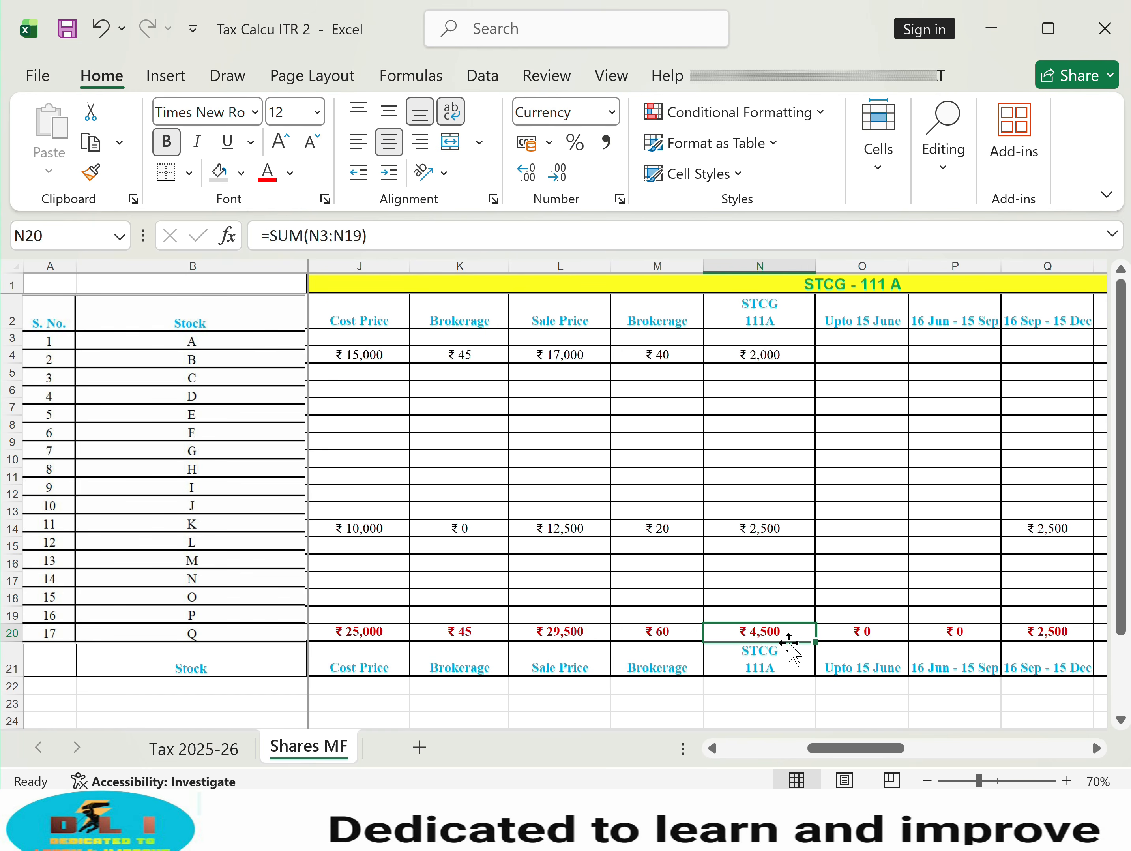
Step: Examine how the short-term gains are divided over the period columns from Upto 15 June to 15-31 Mar
key("Right")
key("Right")
key("Right")
key("Right")
key("Right")
key("Right")
key("Right")
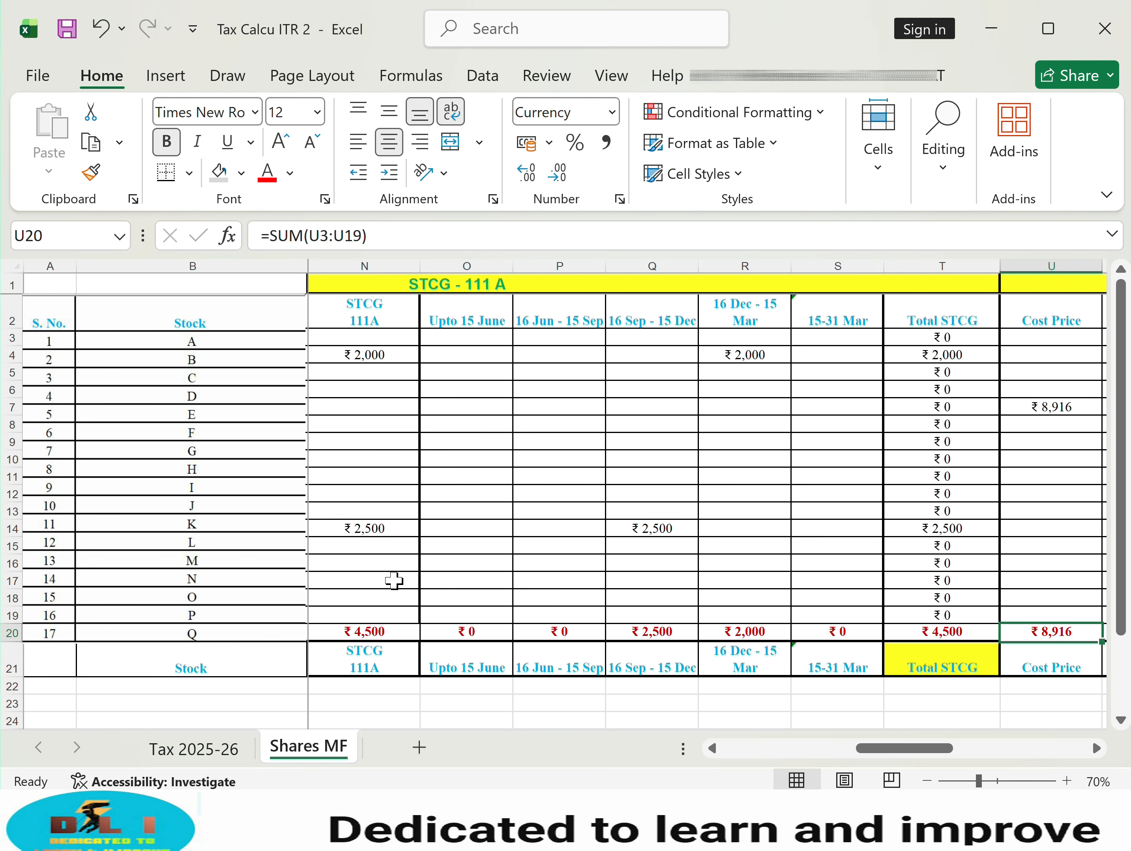
left_click_drag(479, 338, 498, 644)
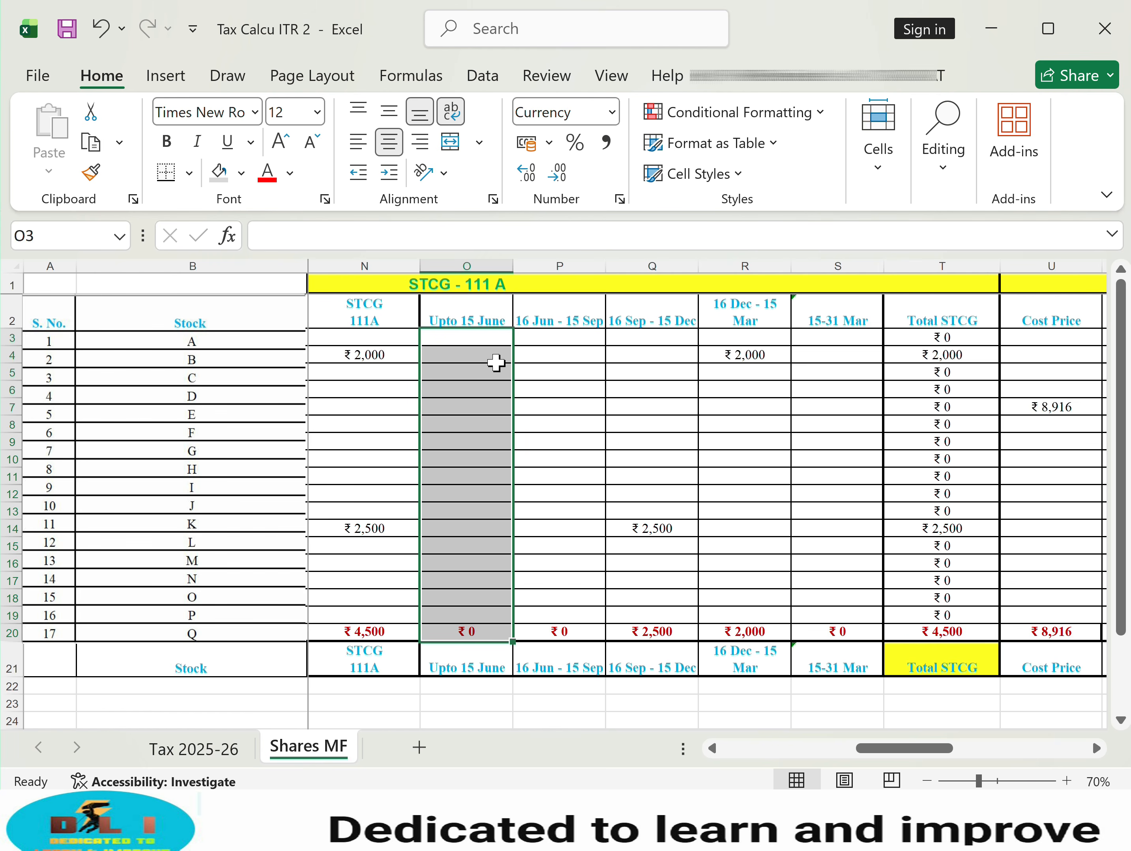
left_click(496, 363)
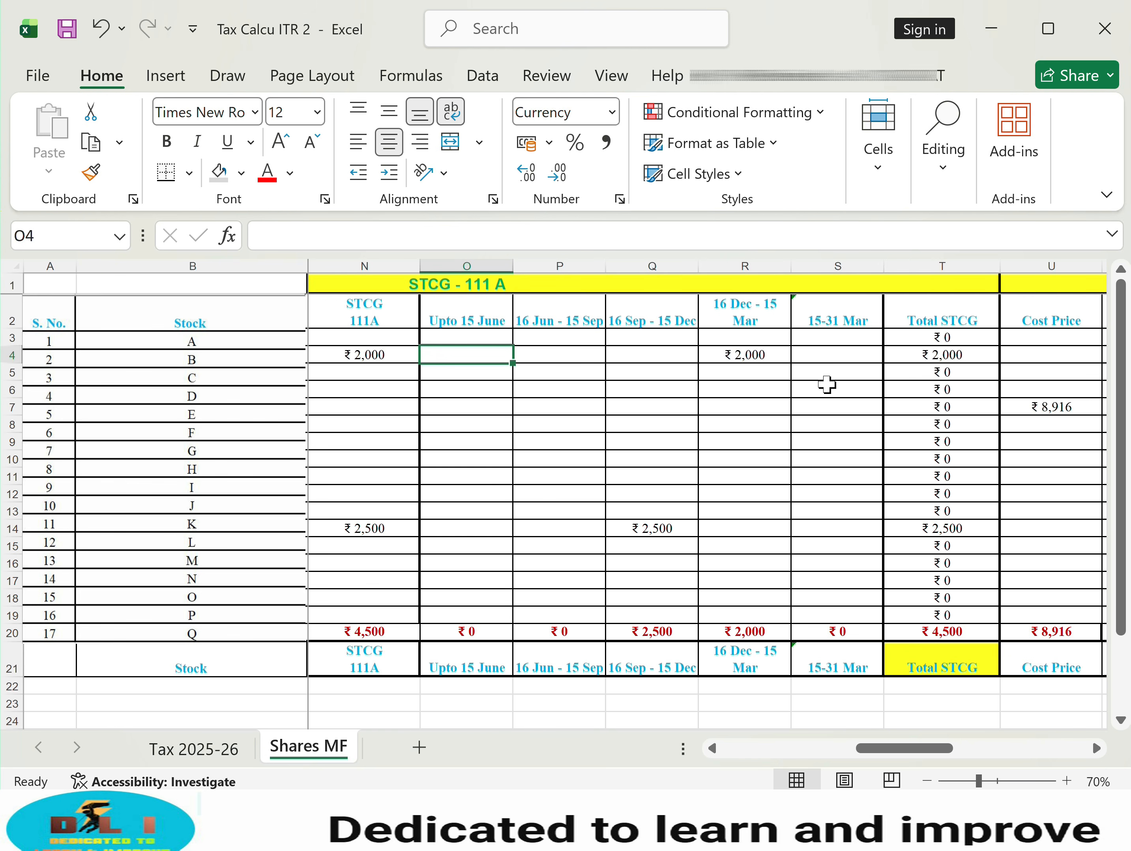
left_click(826, 385)
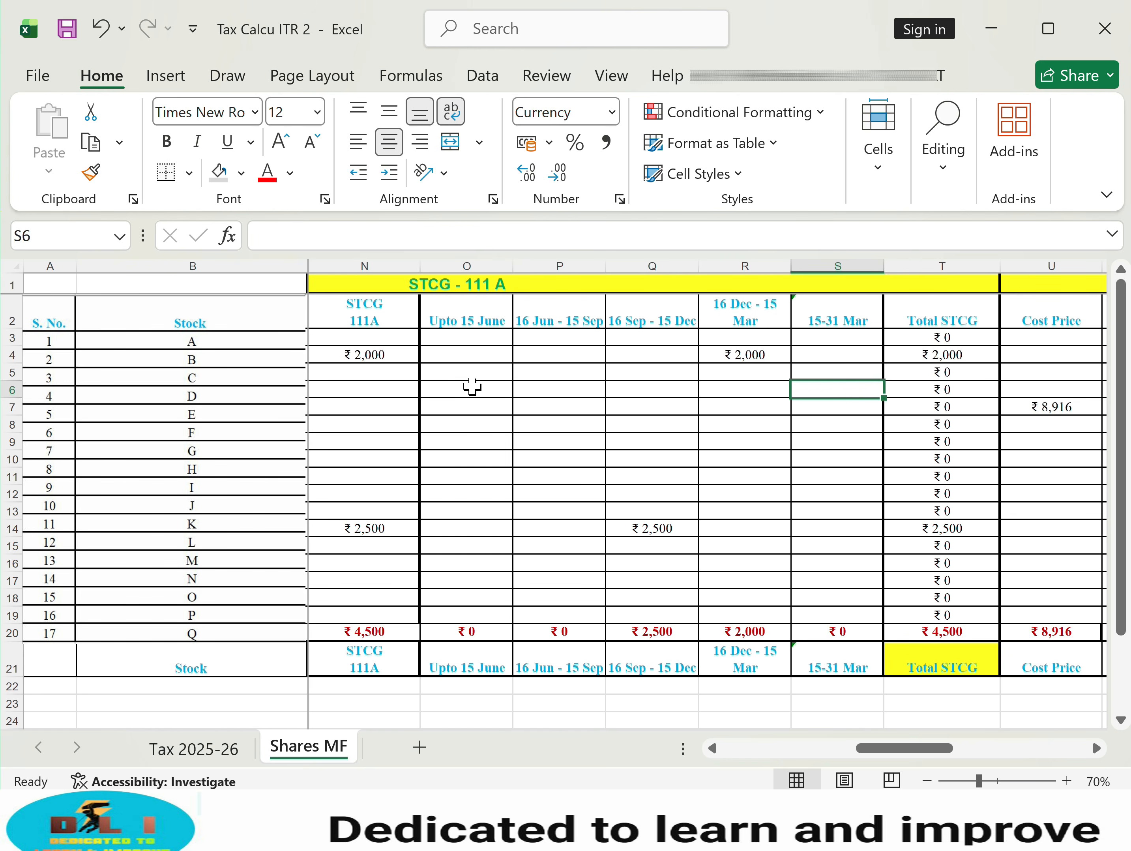
left_click(471, 386)
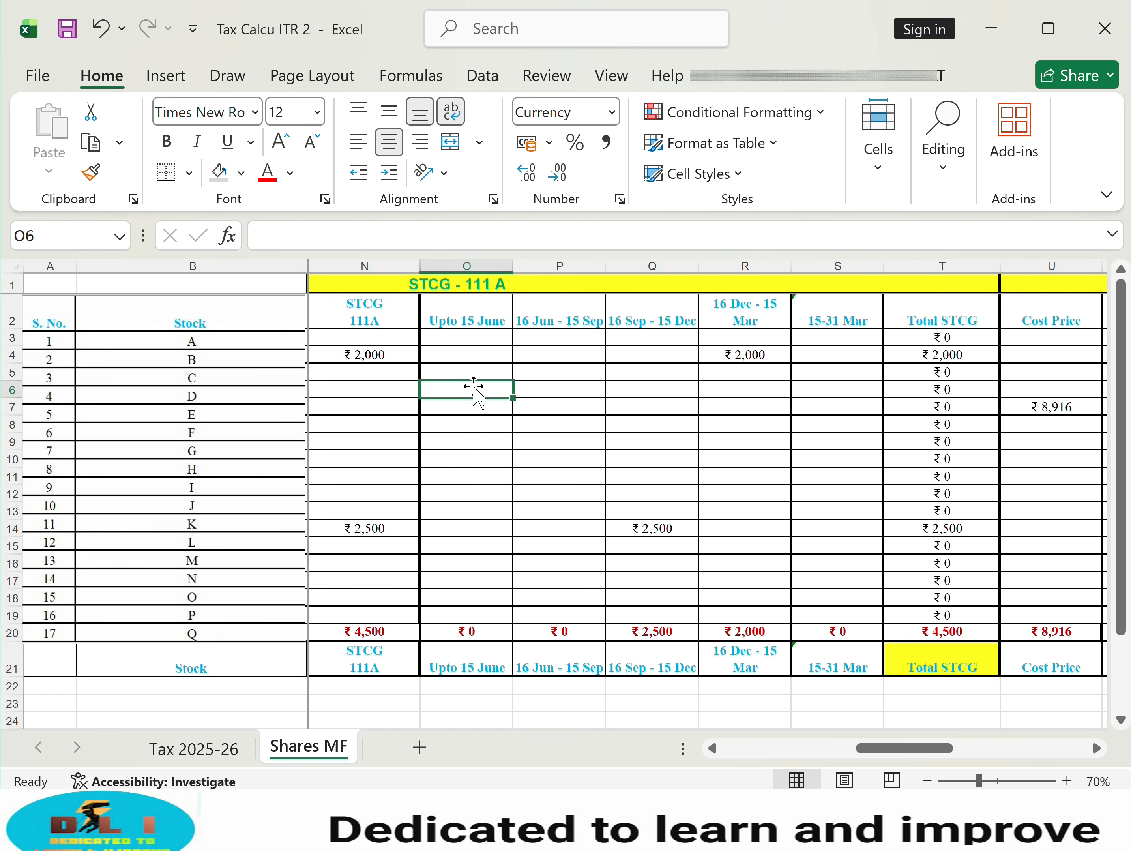
left_click(851, 389)
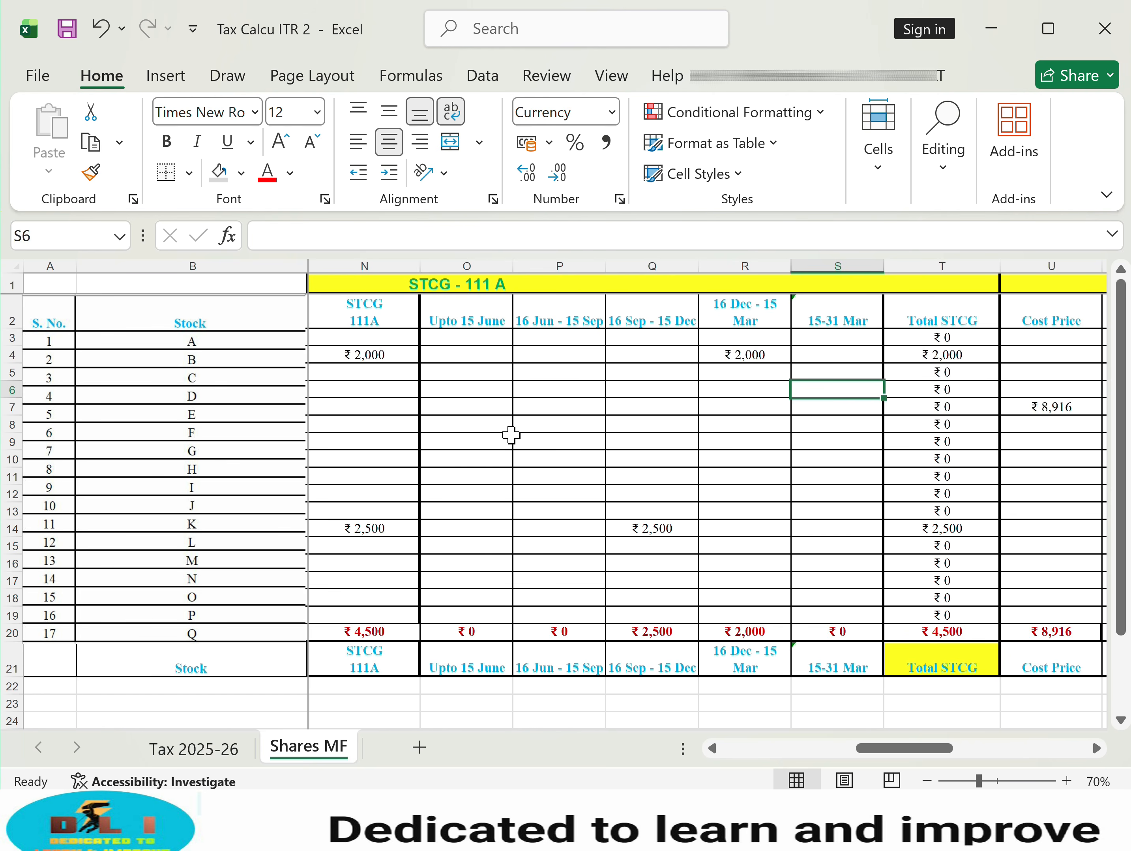
Step: Compare the Total STCG column with the sale prices and period-wise short-term gains of the stocks sold
key("Right")
key("Right")
key("Right")
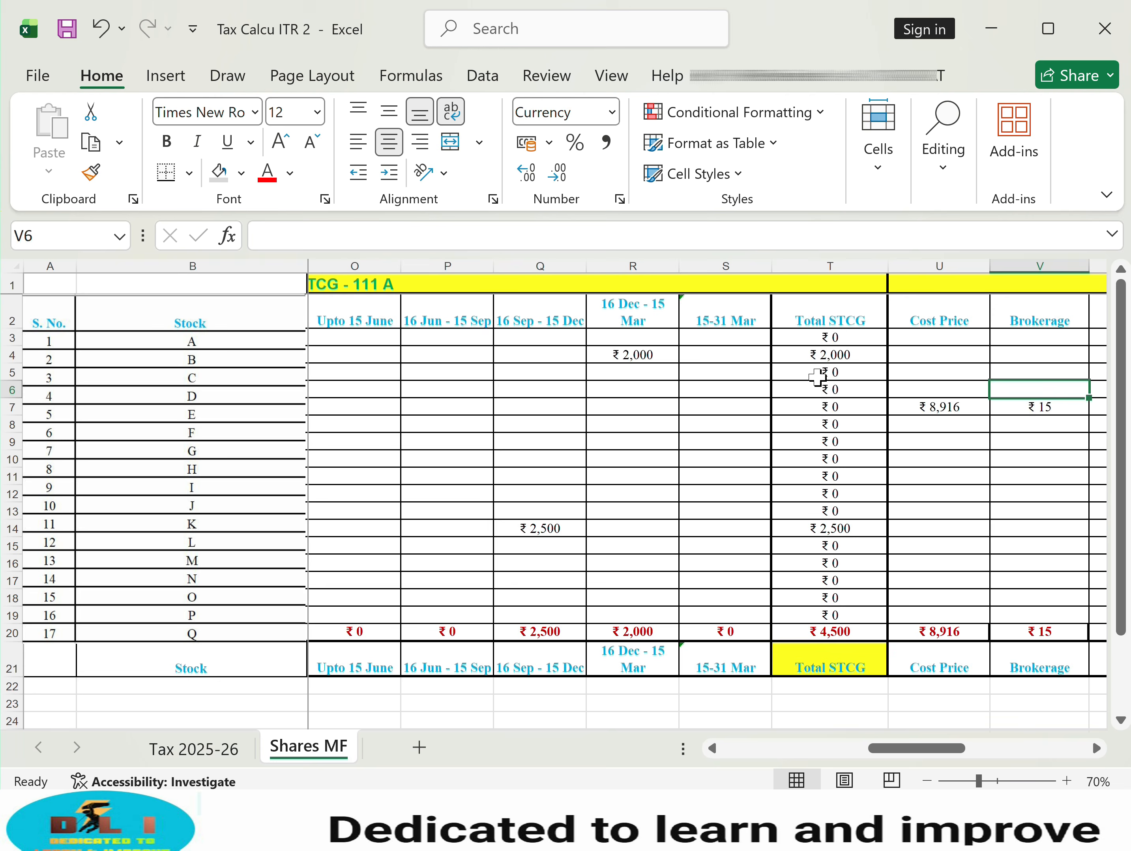
left_click(584, 509)
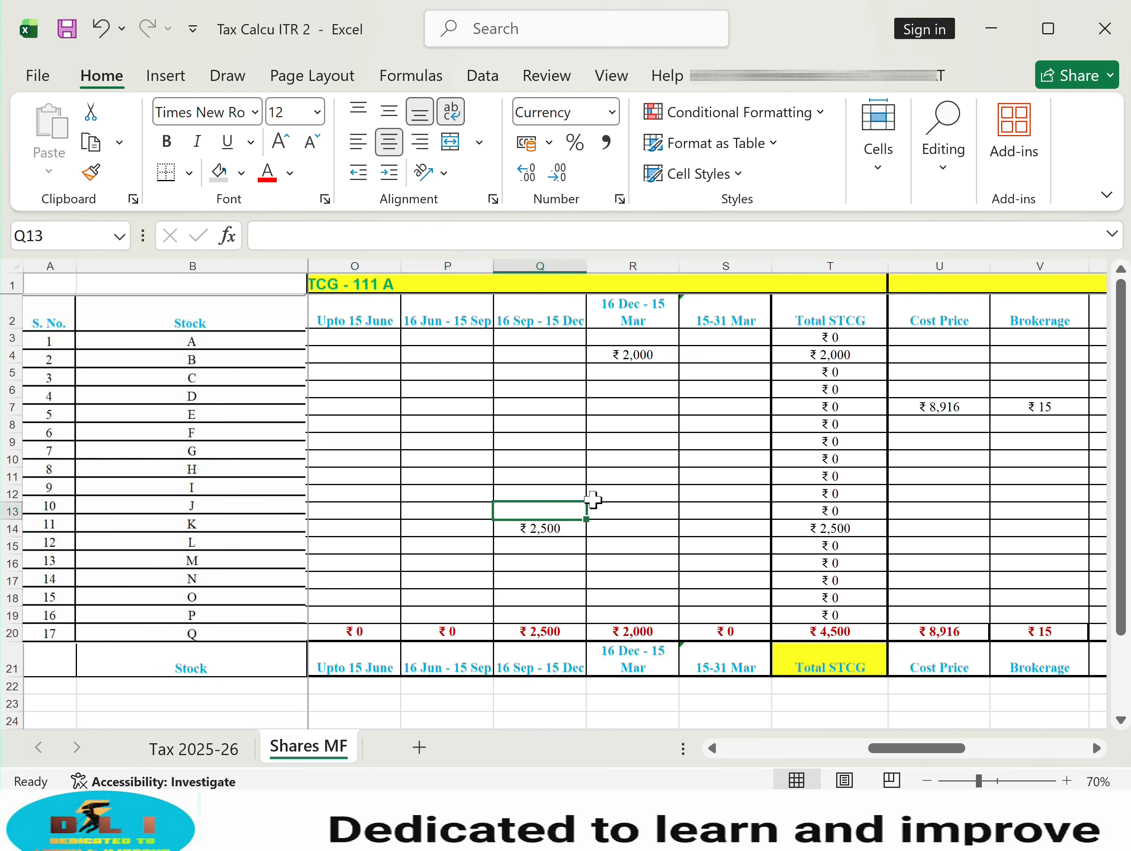
key("Left")
key("Left")
key("Left")
key("Left")
key("Left")
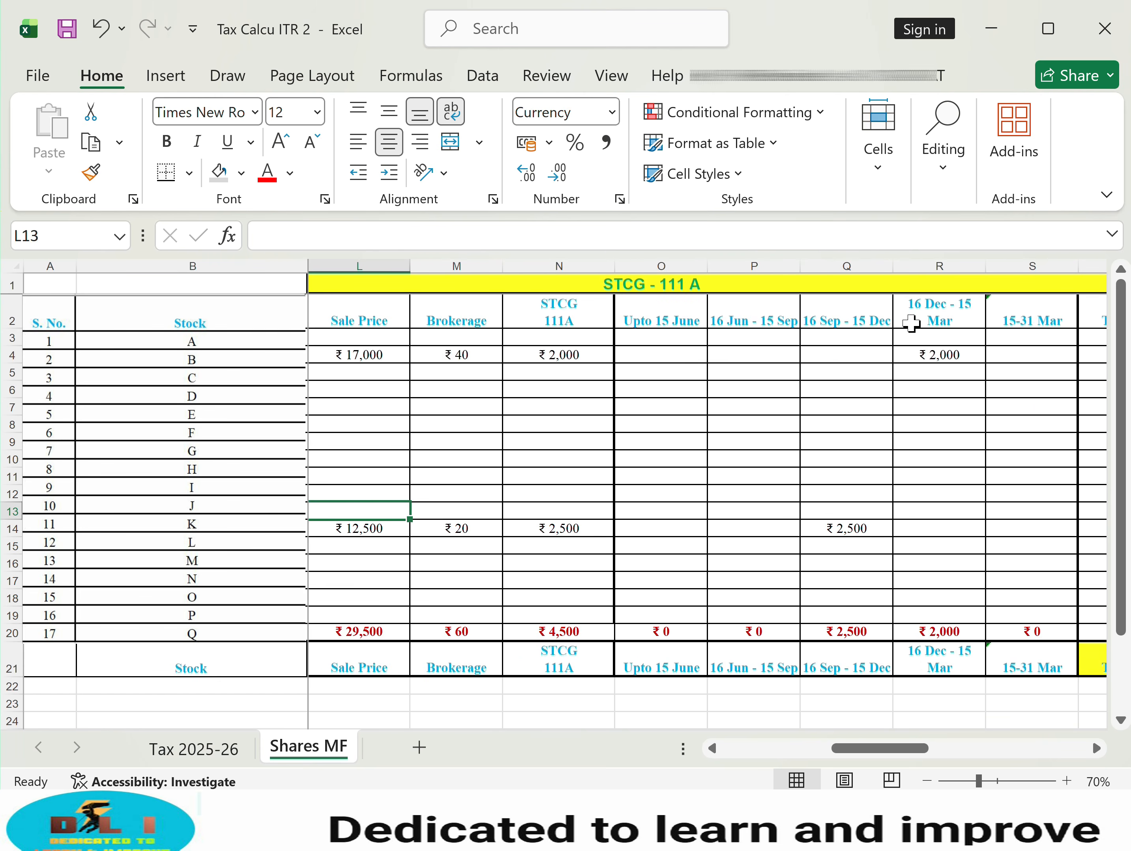
key("Right")
Step: Examine the LTCG - 112 A section's cost price, sale price, period-wise gains and Total LTCG figure
left_click(1051, 447)
key("Right")
key("Right")
key("Right")
key("Right")
key("Right")
key("Right")
key("Right")
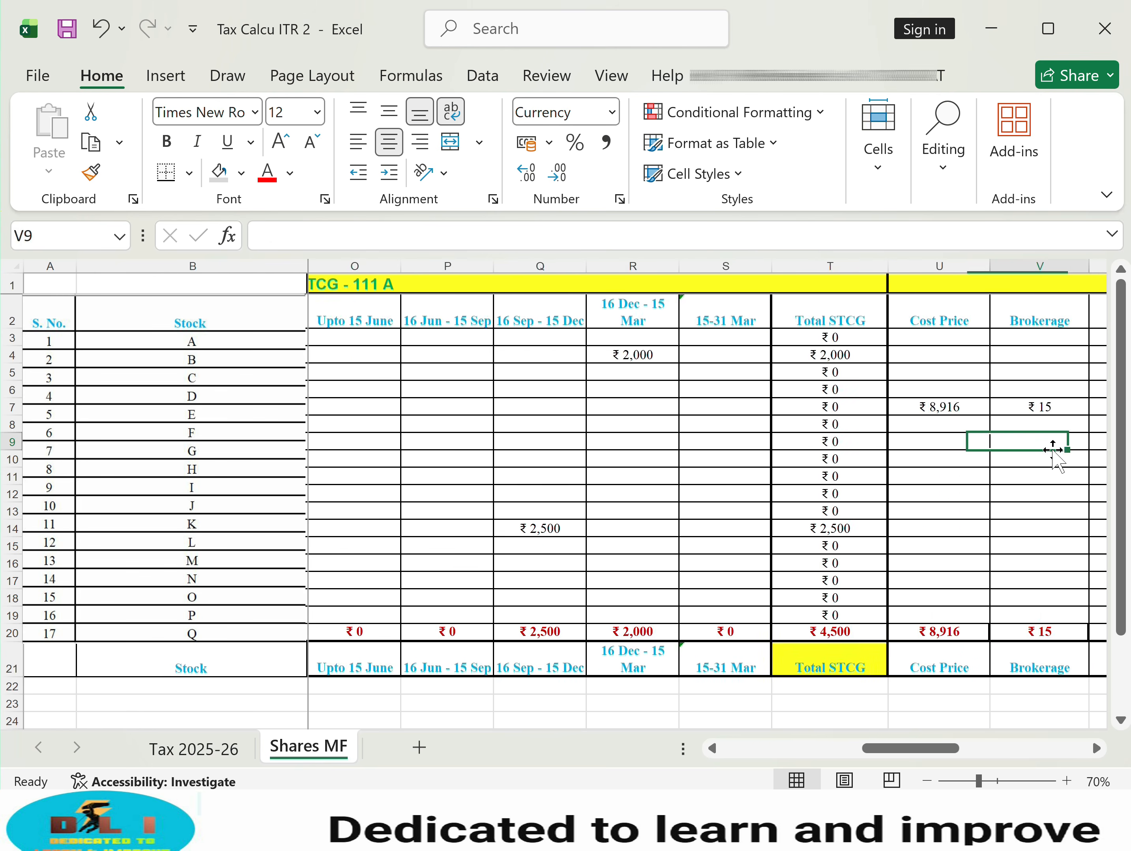
key("Right")
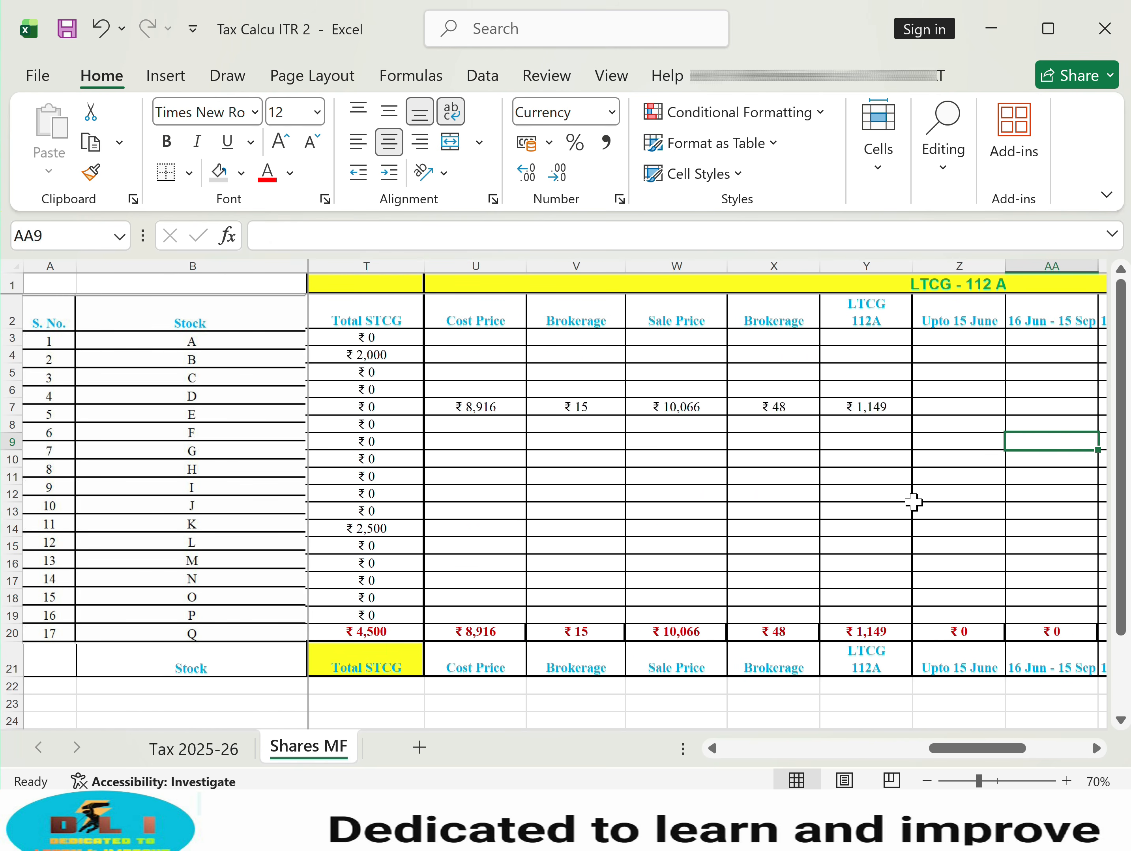
left_click(871, 465)
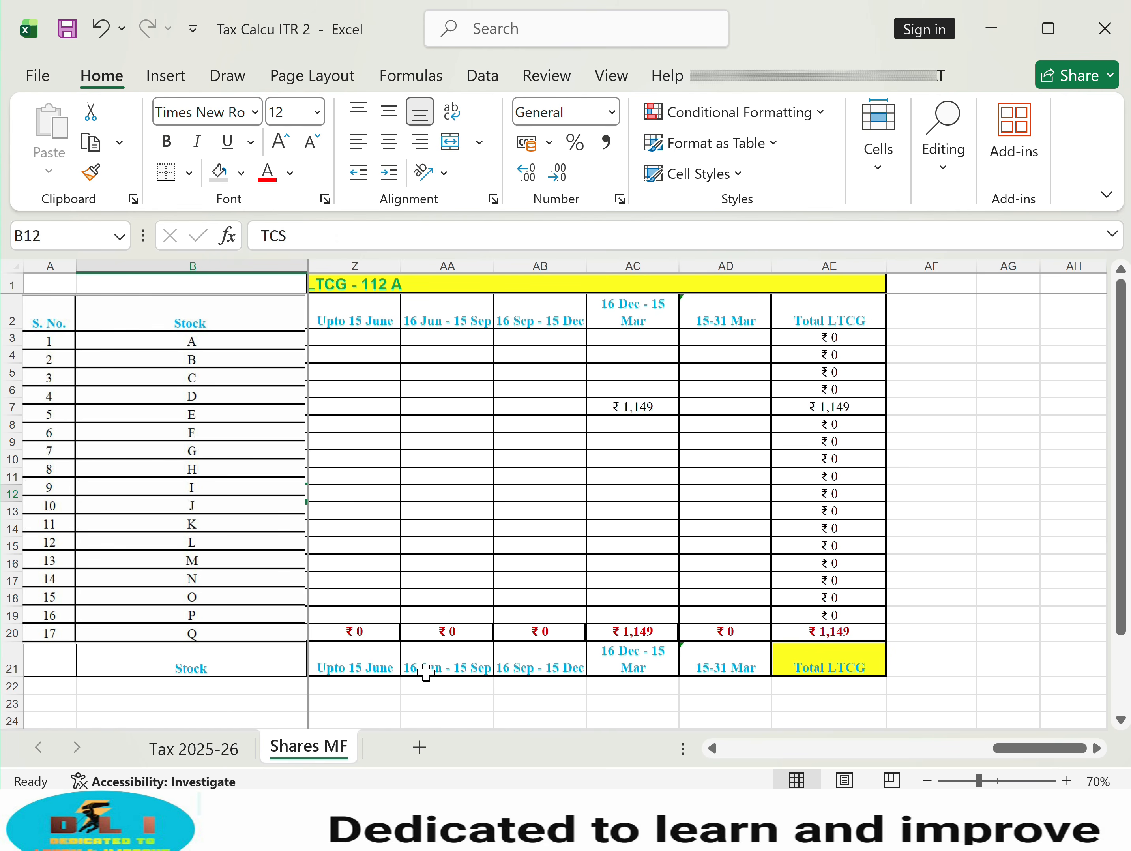
left_click(831, 633)
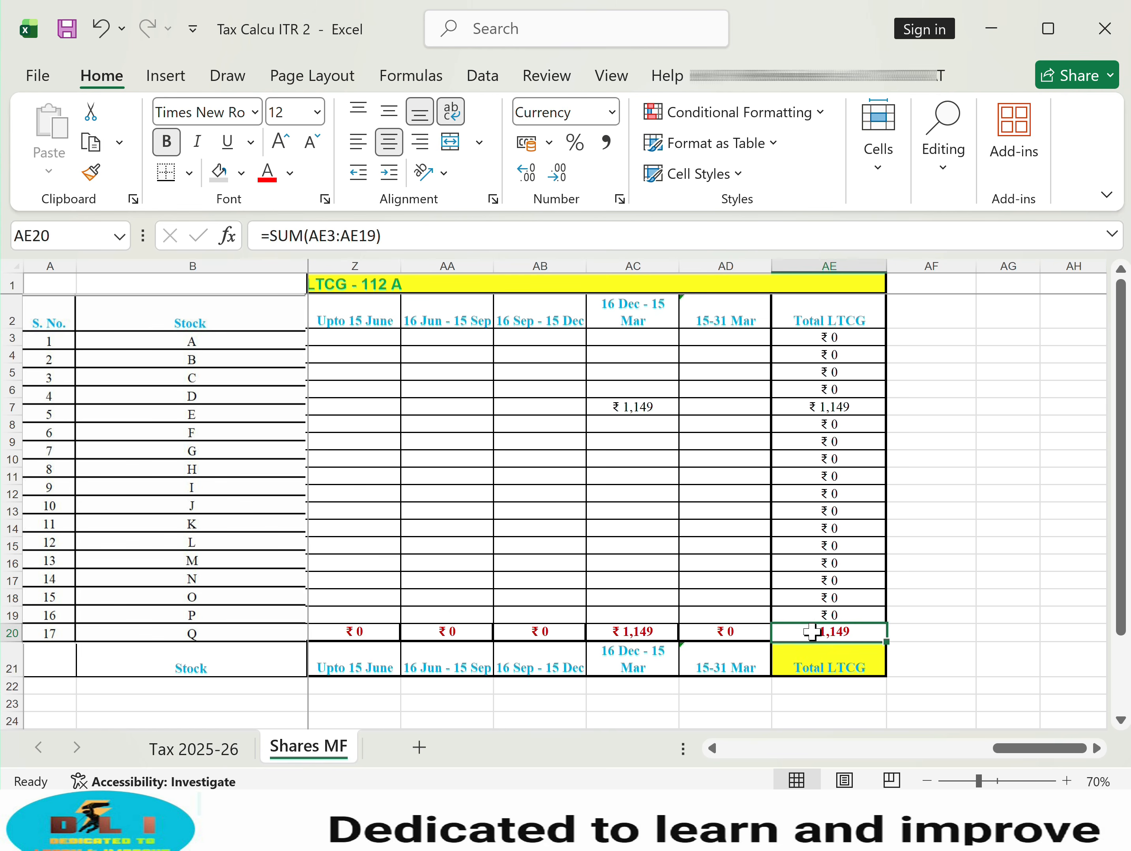
Step: Examine the totals row of the Shares MF sheet from Total LTCG back through the STCG columns to the dividend columns
key("Left")
key("Left")
key("Left")
key("Left")
key("Left")
key("Left")
key("Left")
key("Left")
key("Left")
key("Left")
key("Left")
key("Left")
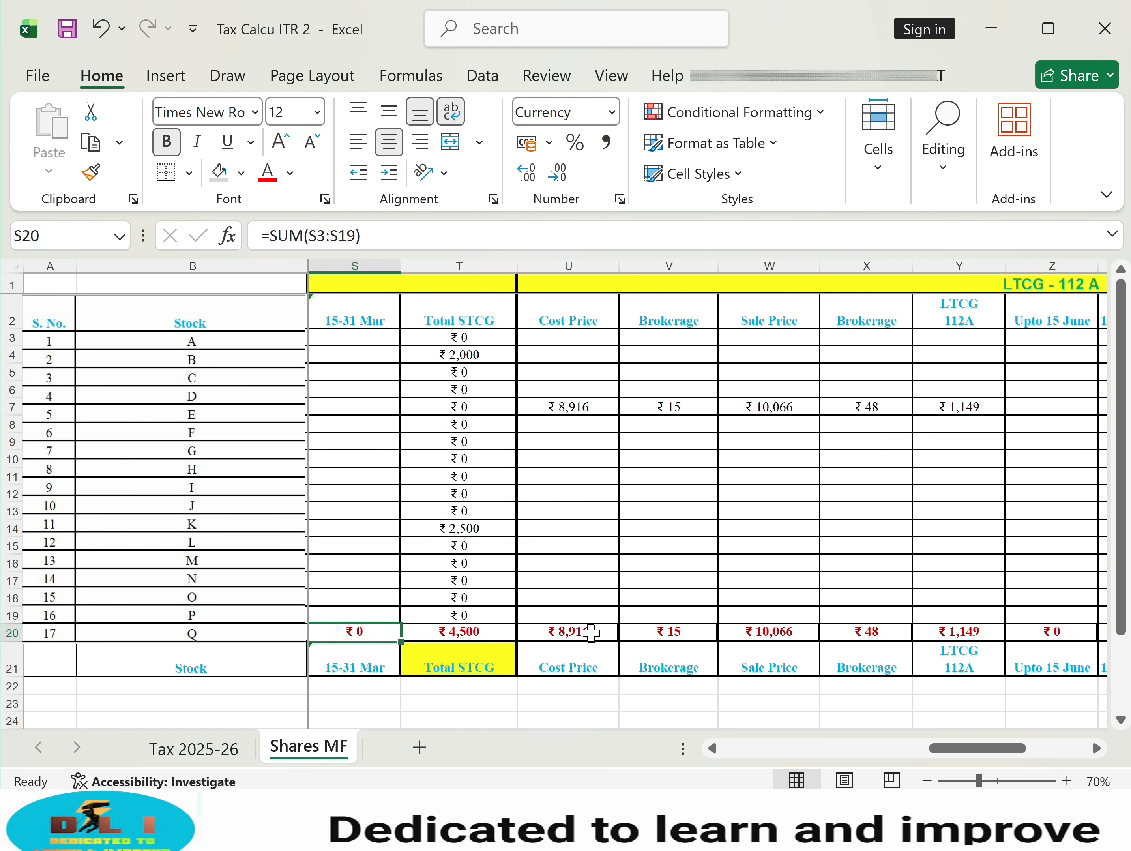
key("Left")
key("Left")
key("Left")
key("Left")
key("Left")
key("Left")
key("Left")
key("Left")
key("Left")
key("Left")
key("Left")
key("Left")
key("Left")
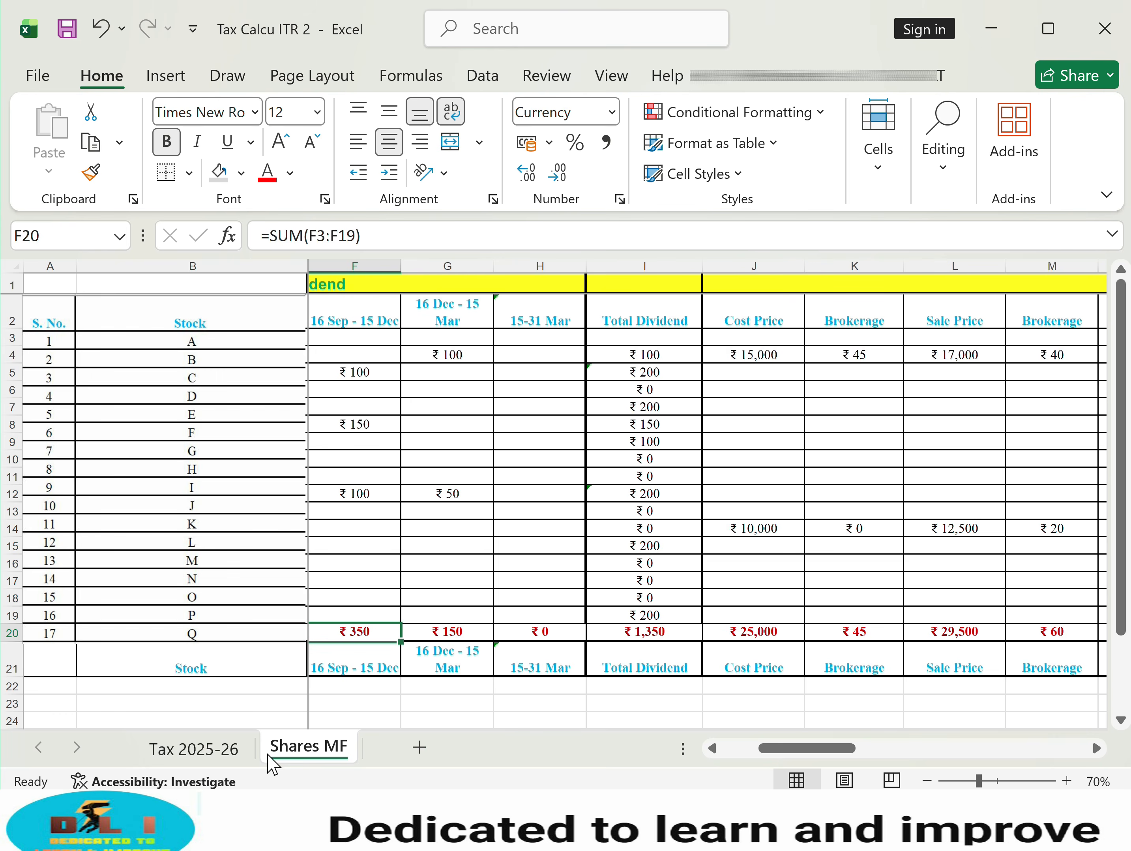
Step: On the Tax 2025-26 sheet, link the dividend income in F10 to the dividend total in 'Shares MF'!C20
left_click(206, 750)
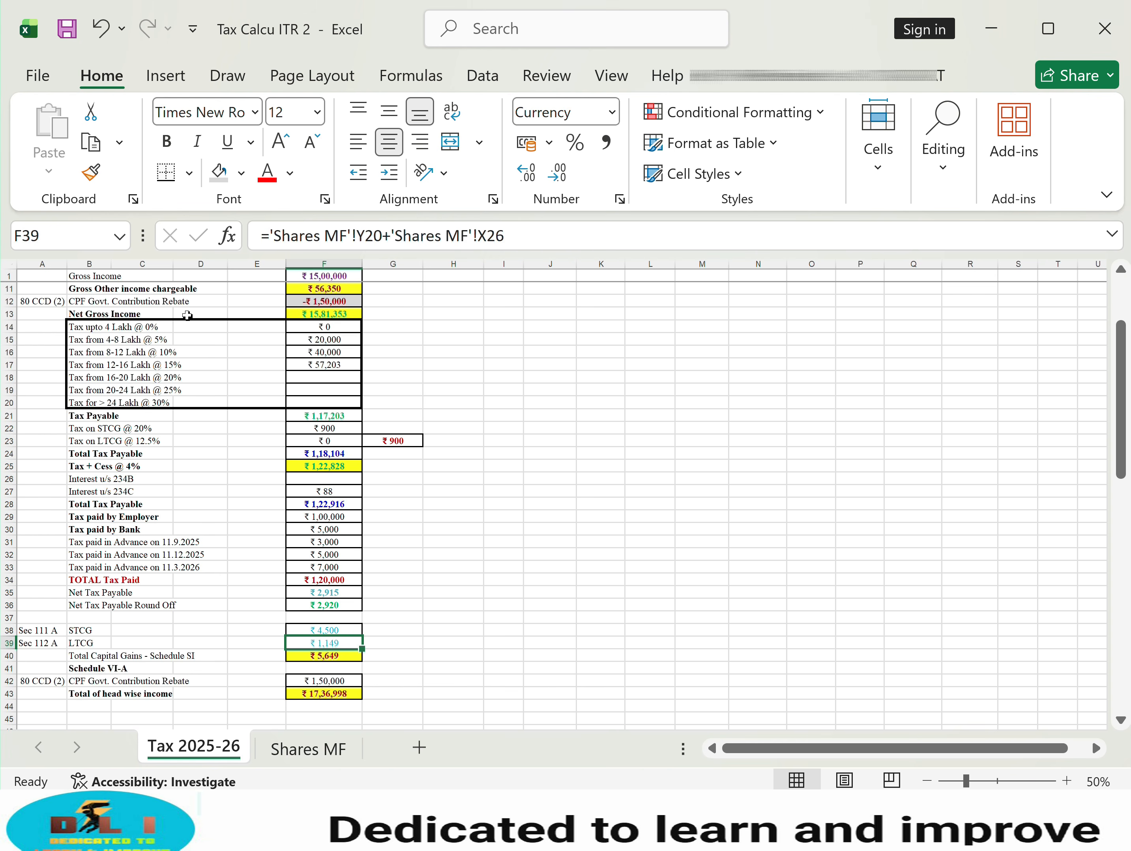
scroll(105, 396, "up", 3)
left_click(94, 392)
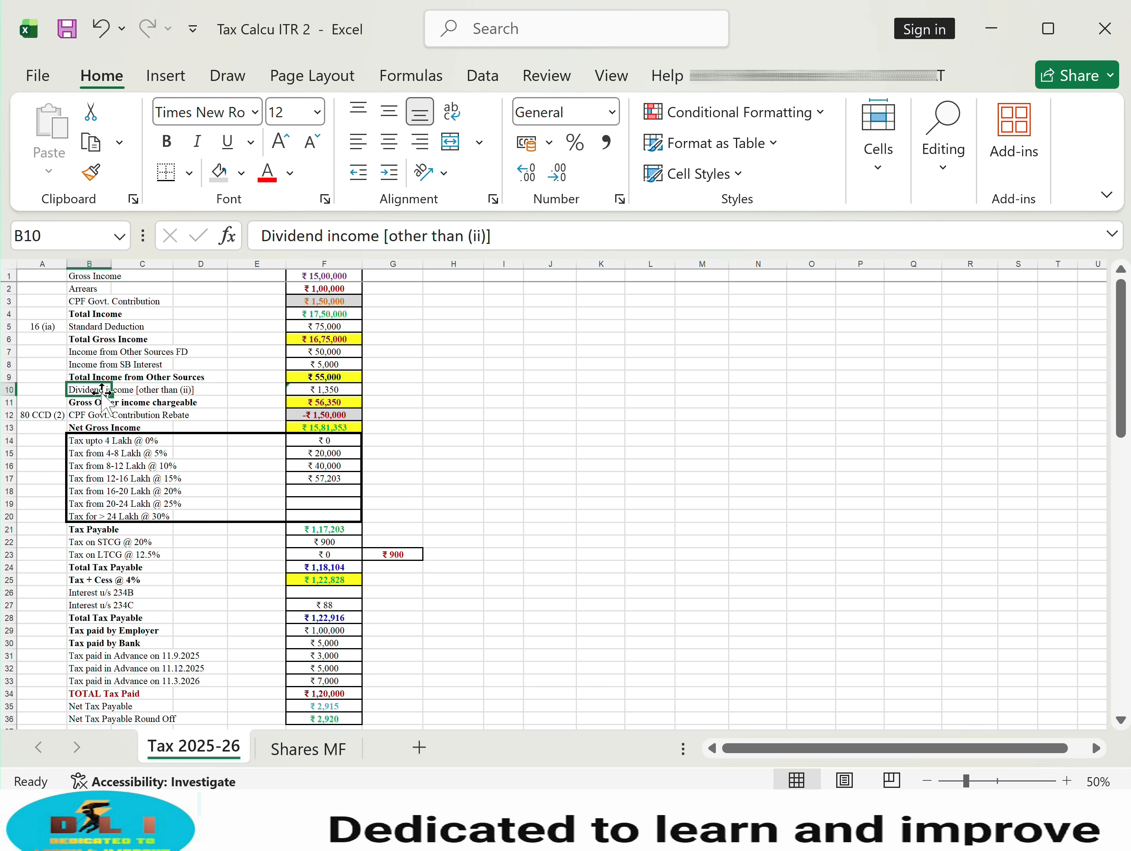
left_click(338, 391)
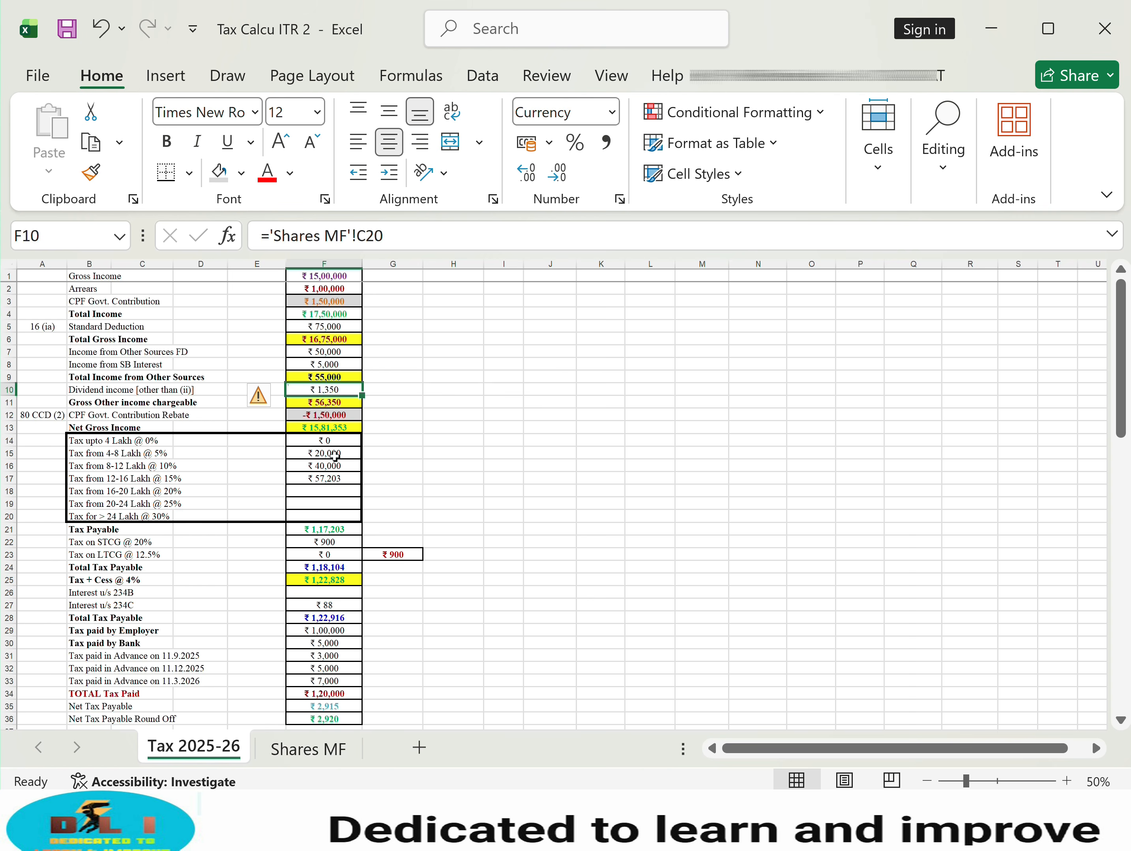
type("=")
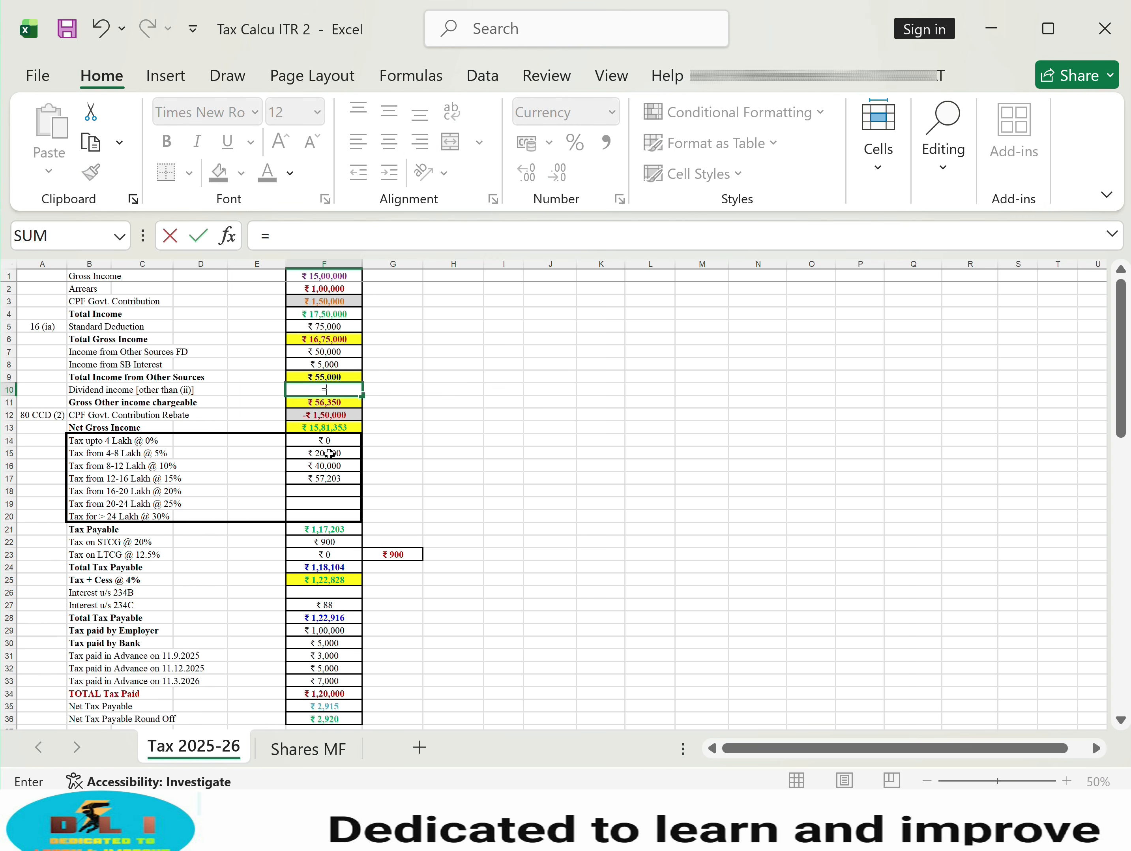
left_click(332, 750)
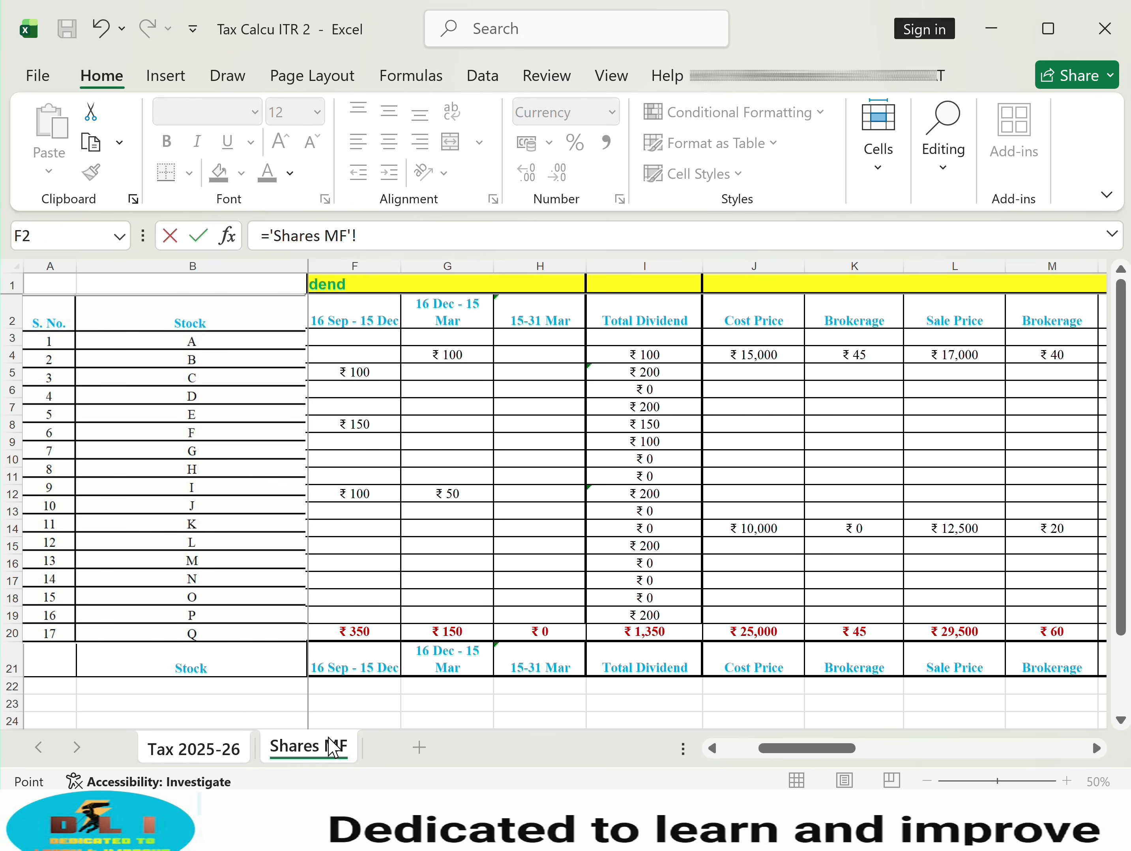
scroll(452, 672, "left", 3)
left_click(366, 638)
key("Return")
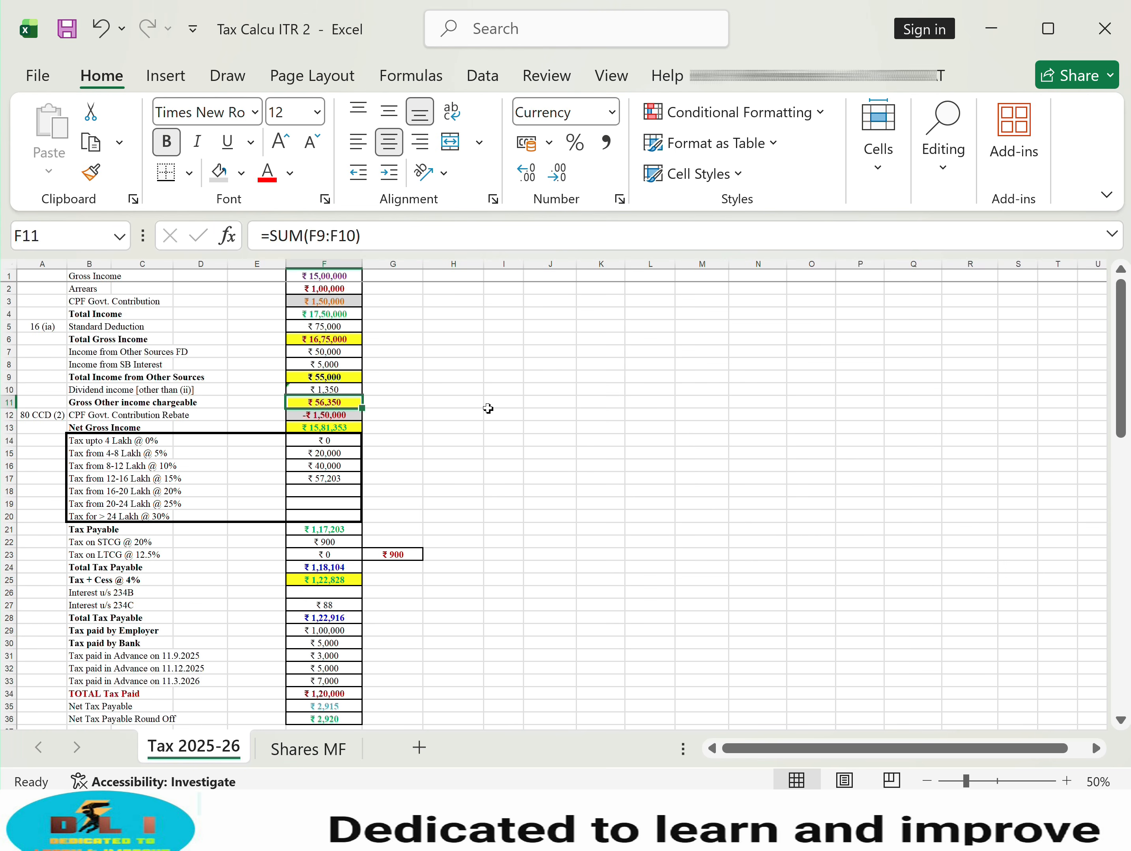
left_click(360, 388)
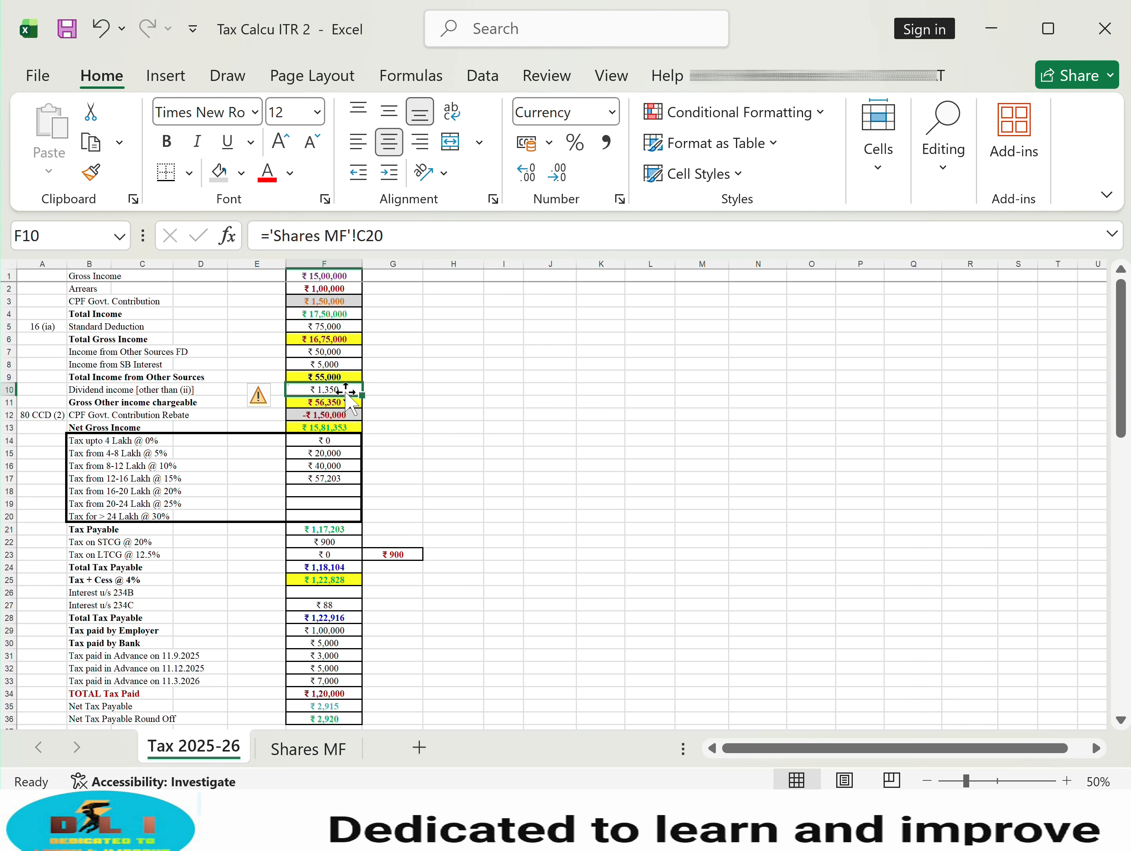
left_click(550, 402)
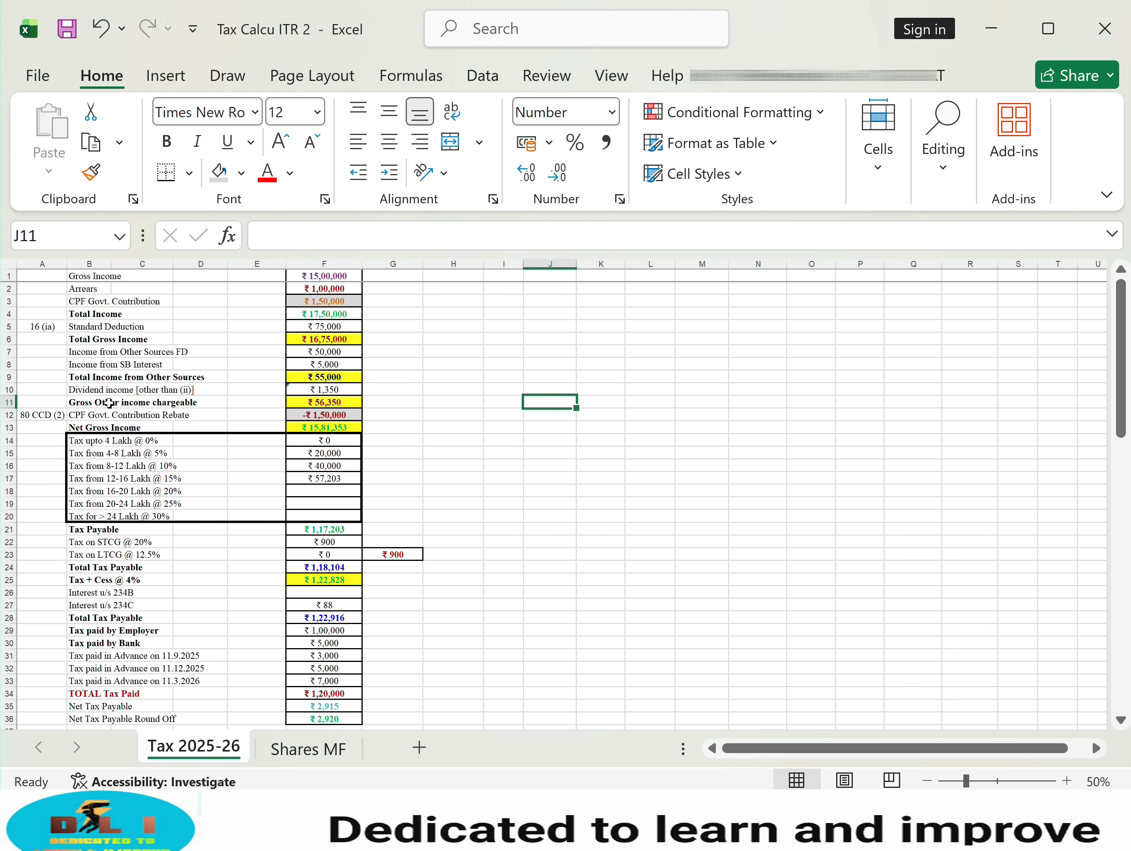
Step: Examine the gross other income, CPF rebate and net gross income formulas, plus the STCG and LTCG amounts and the STCG tax formula
left_click(346, 403)
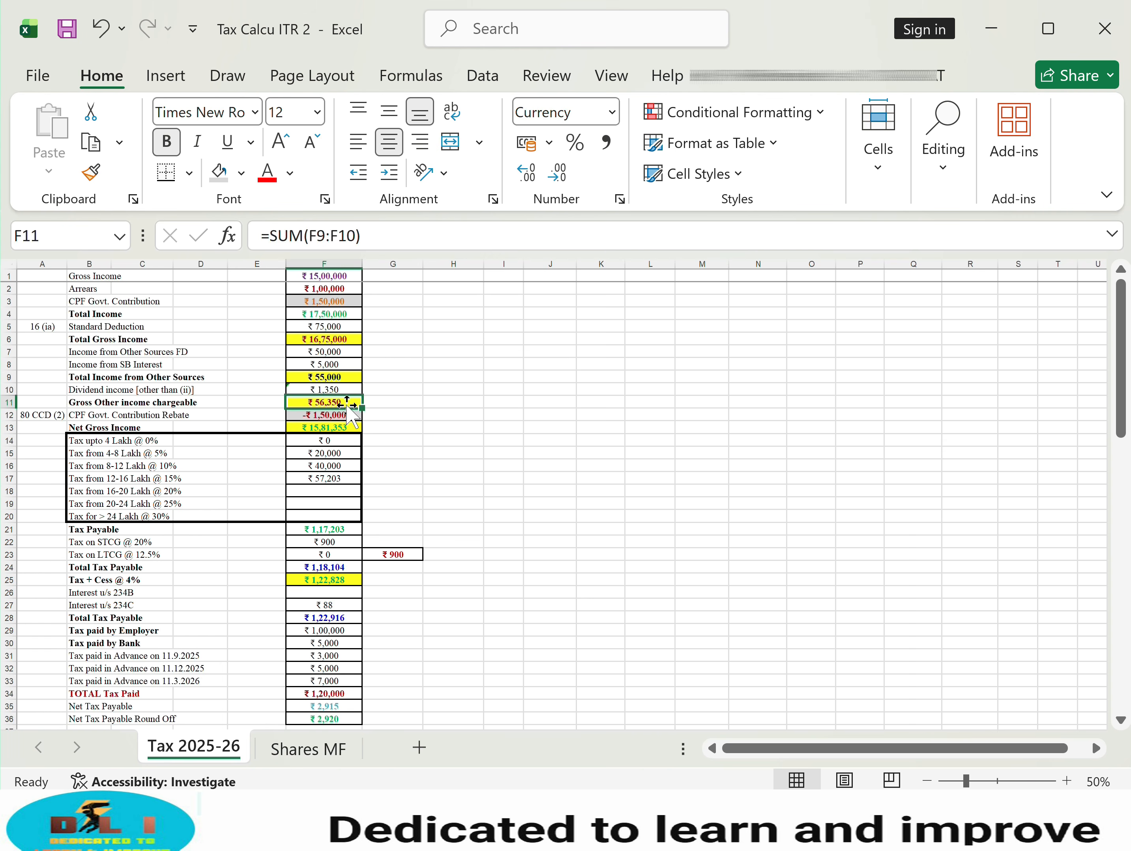
left_click(349, 416)
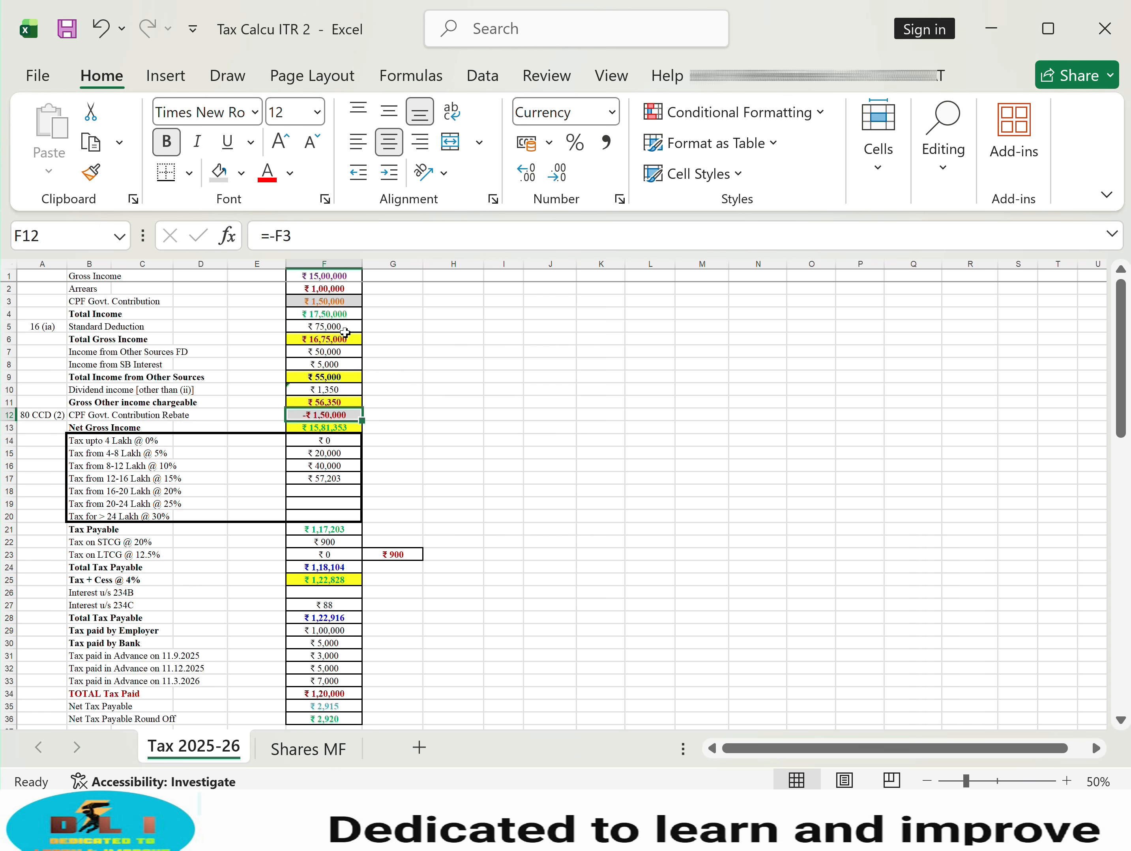
left_click(340, 430)
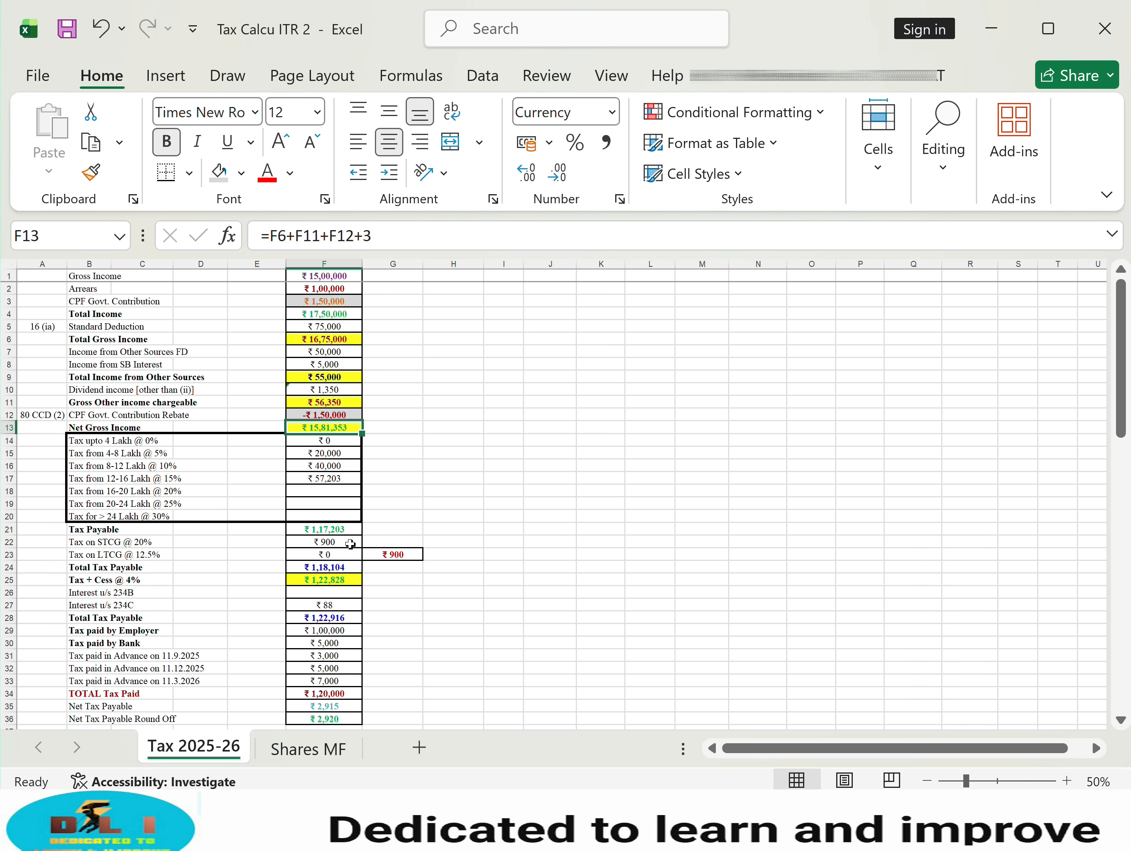
left_click(344, 532)
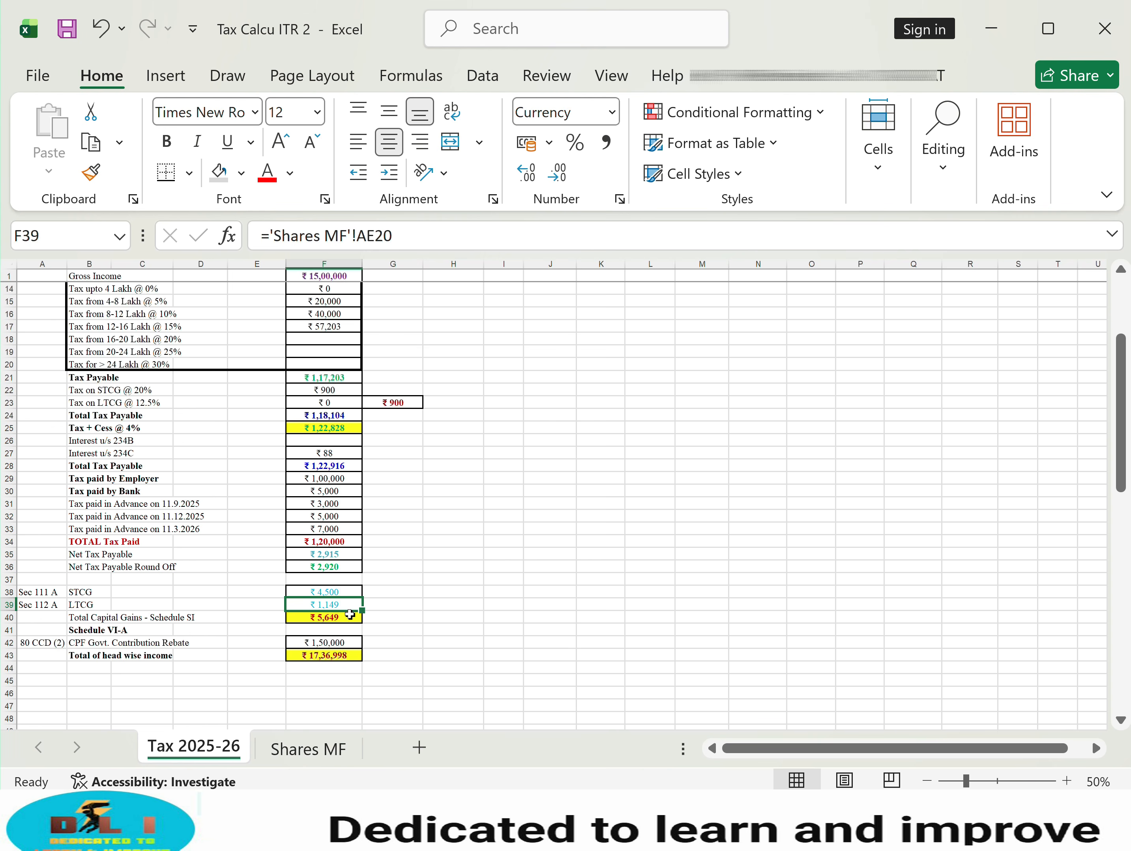
left_click(342, 590)
left_click(340, 606)
scroll(354, 605, "up", 4)
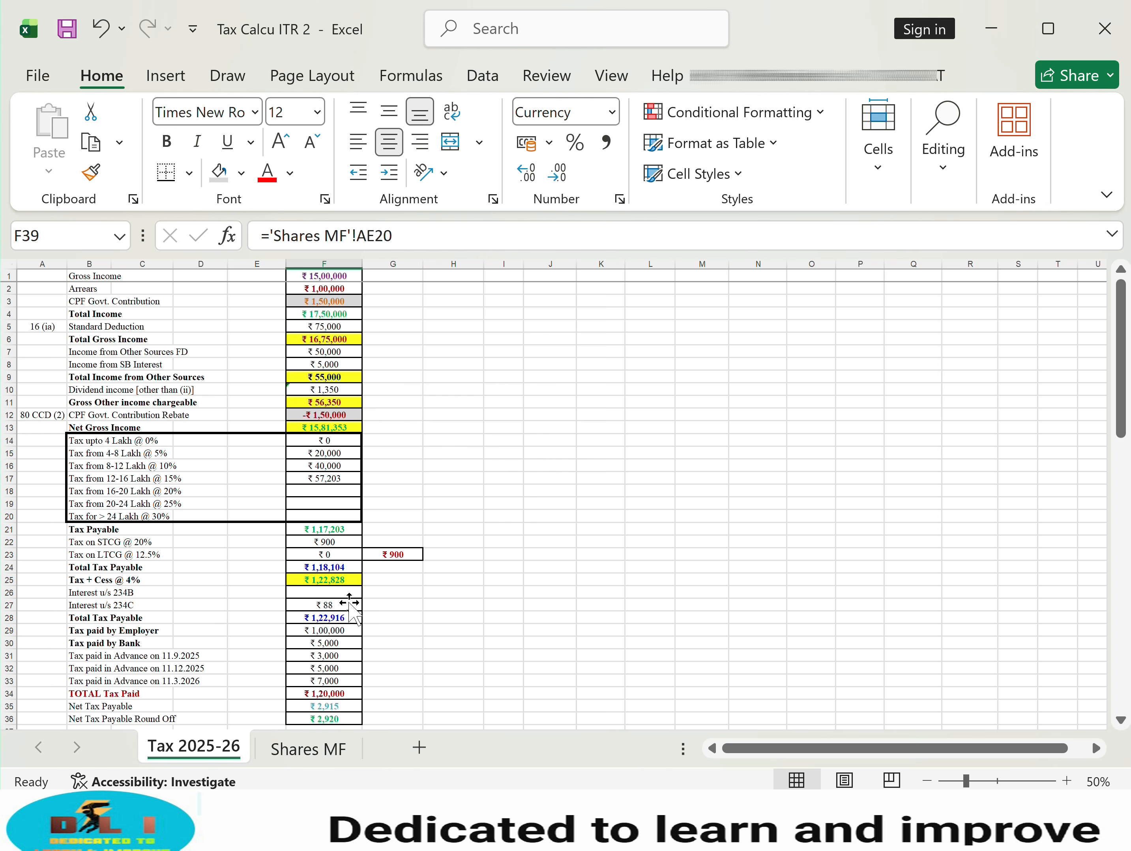
left_click(333, 551)
left_click(330, 542)
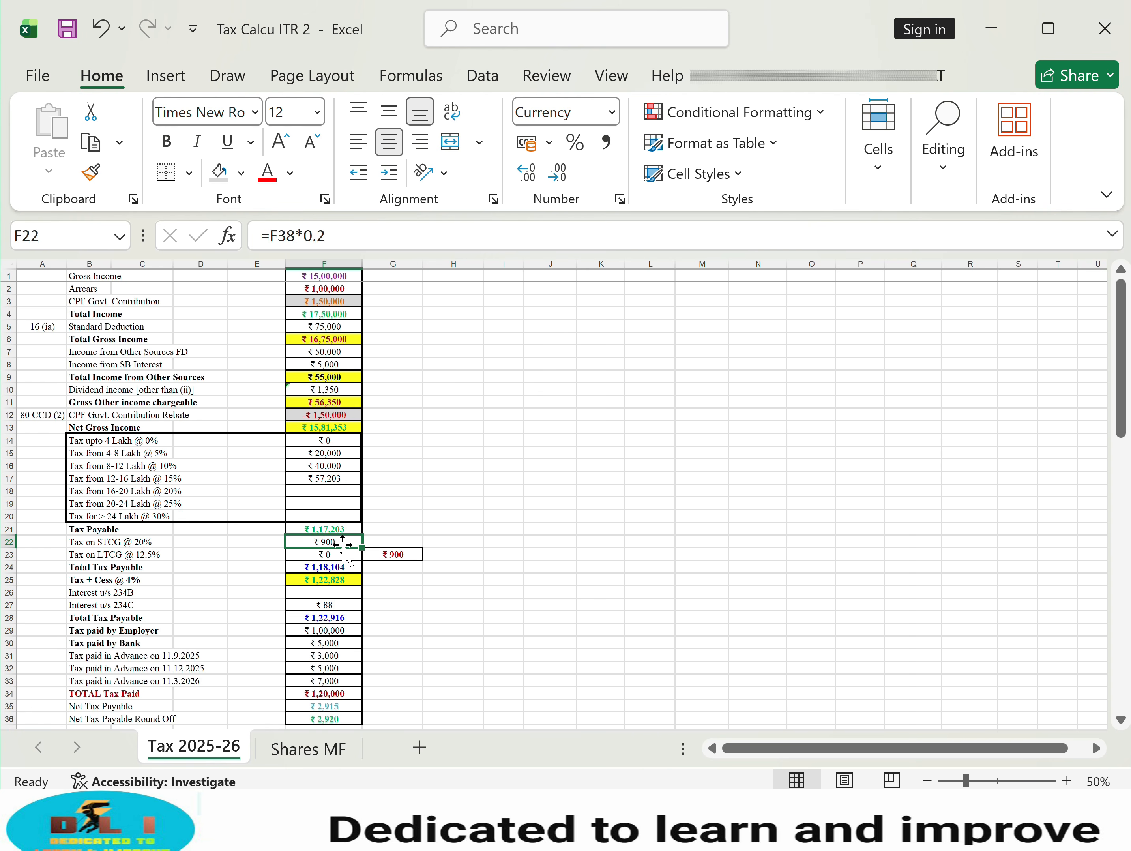
Step: Replace the Sec 112 A LTCG amount in F39 with 130000
left_click(344, 553)
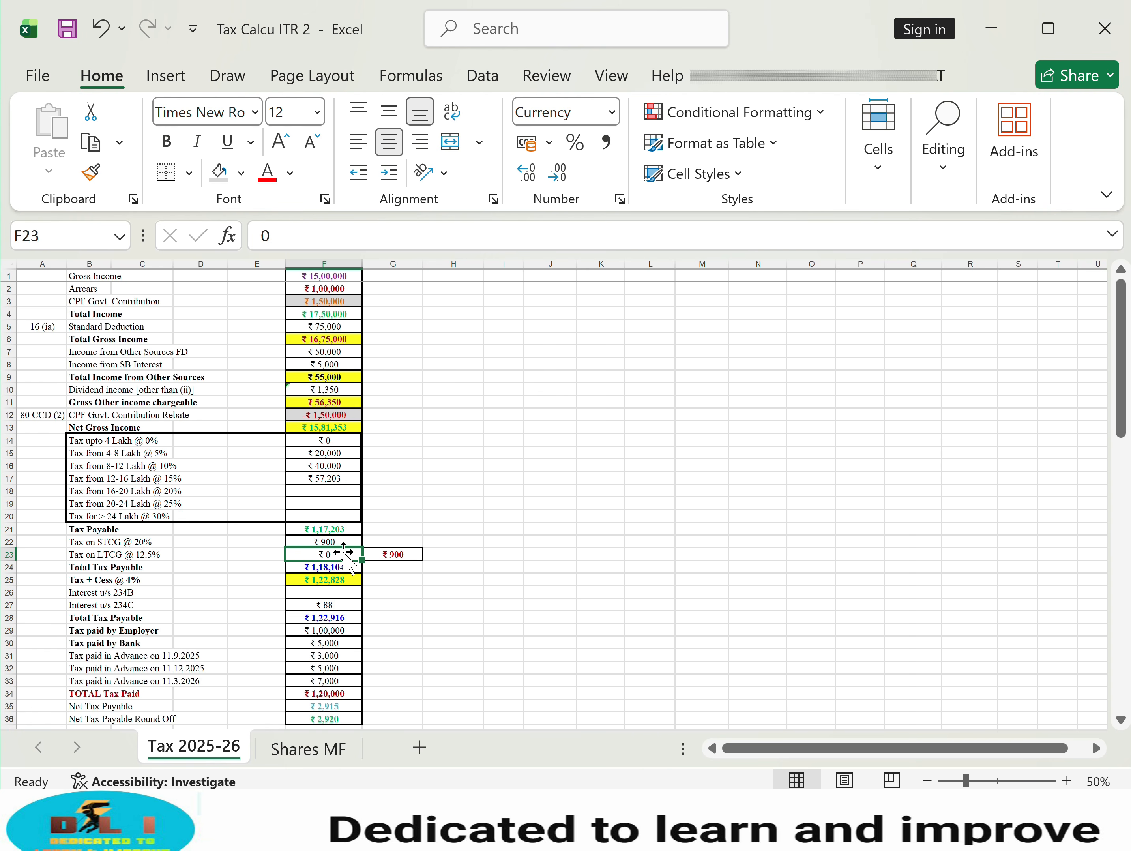
scroll(346, 559, "down", 5)
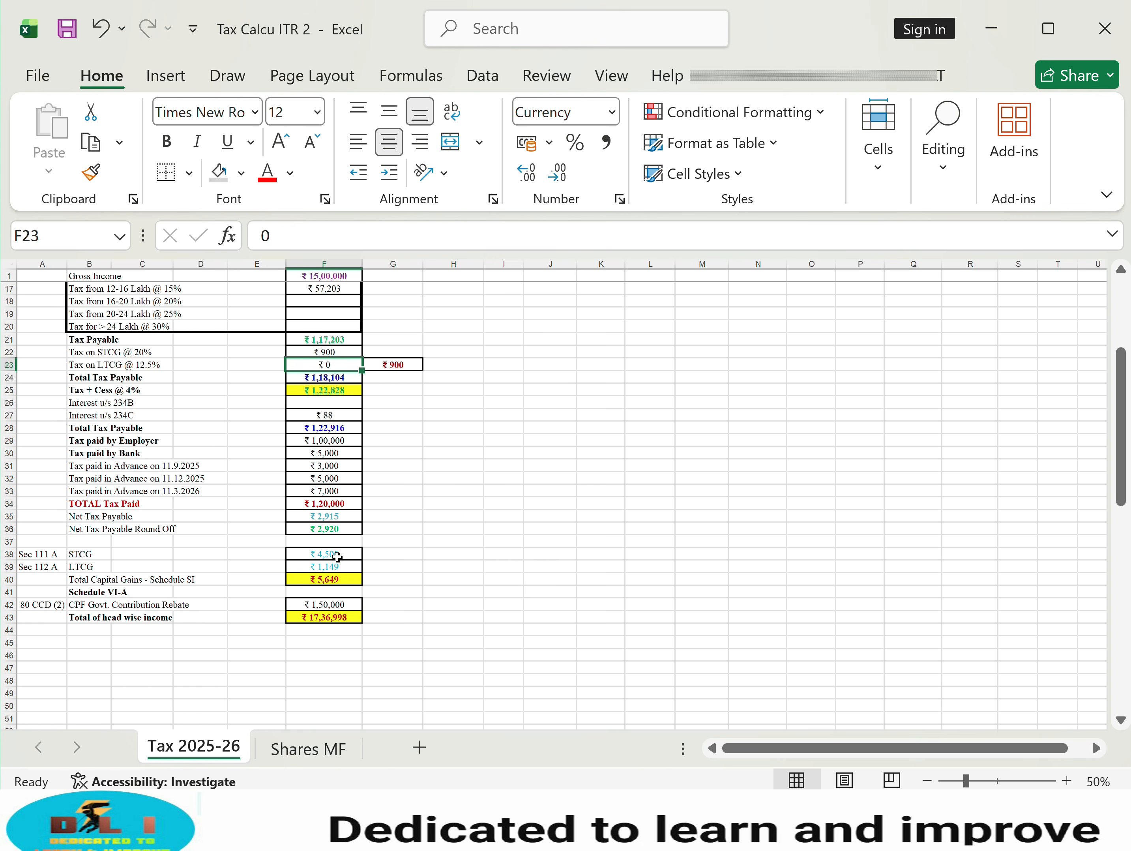
left_click(329, 567)
type("1")
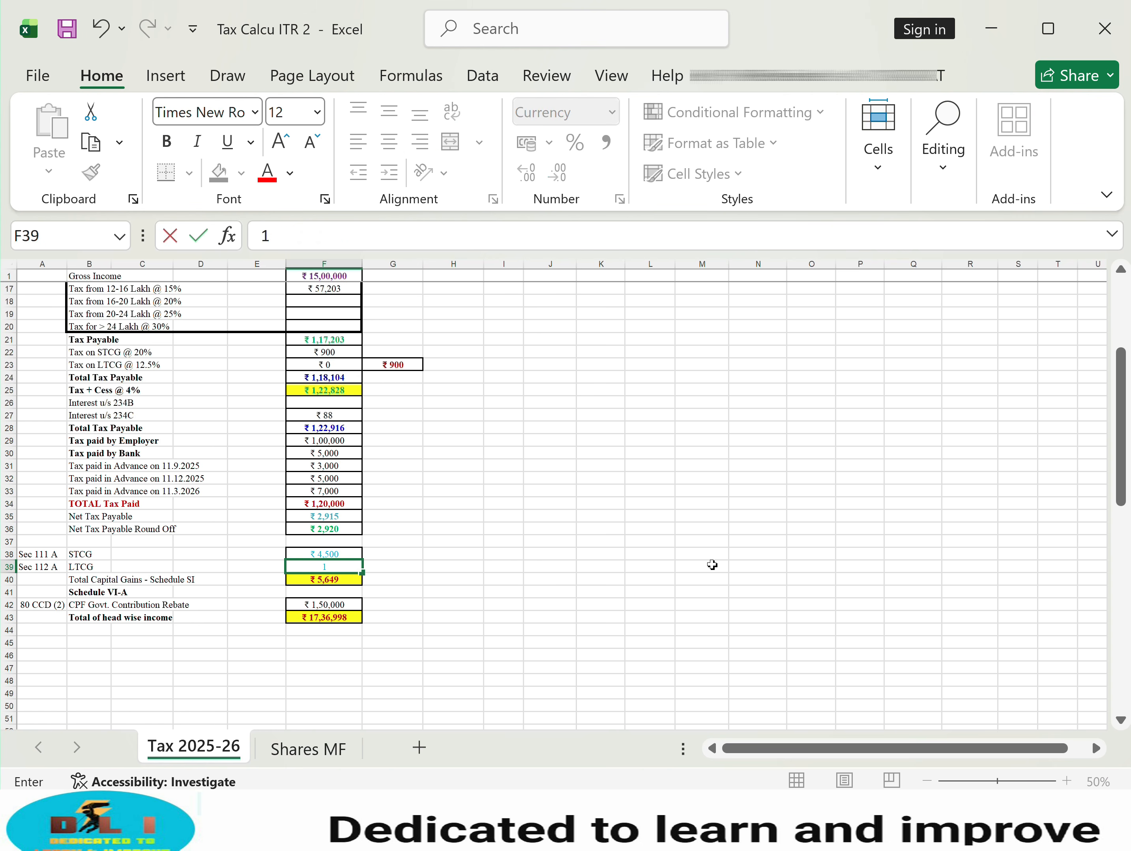
type("30000")
key("Return")
Step: Calculate the tax on LTCG in F23 with the formula =(F39-125000)*12.5%
scroll(436, 558, "up", 5)
left_click(324, 557)
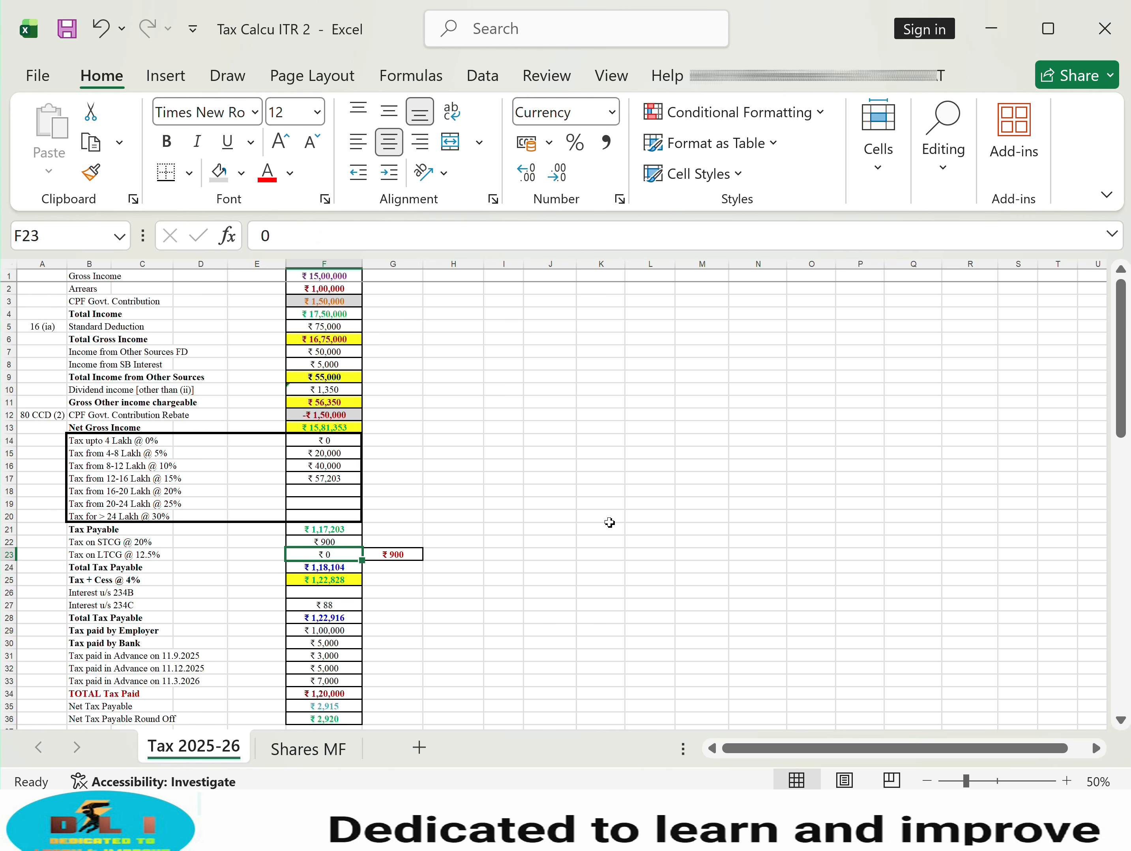
key("BackSpace")
type("=(")
scroll(609, 522, "down", 6)
left_click(338, 529)
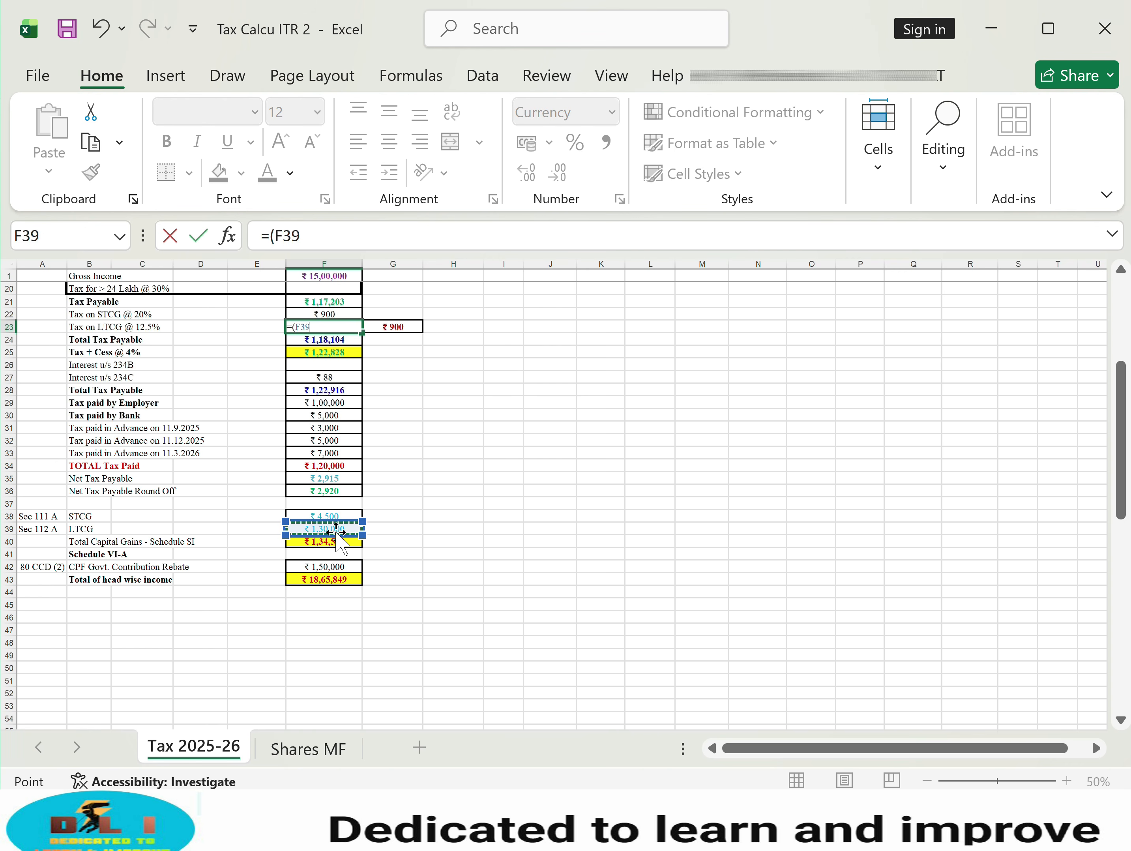
type("-125000")
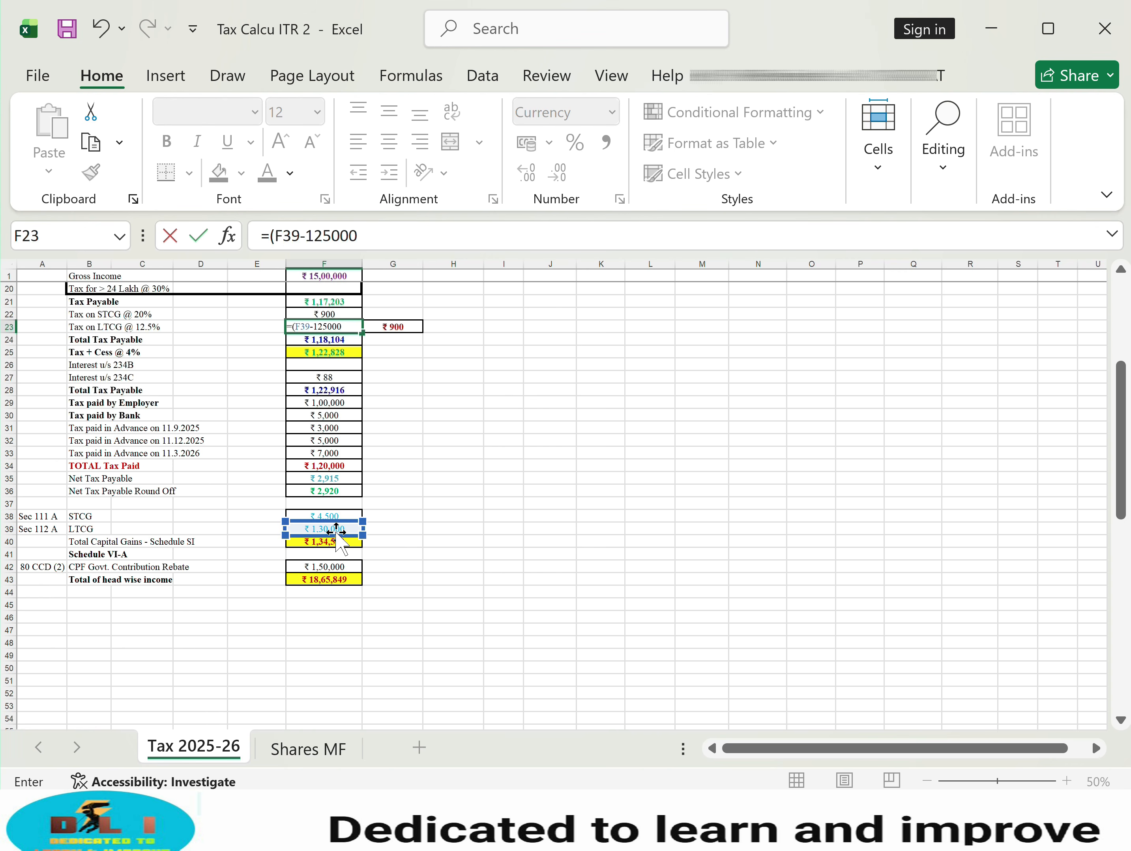
type(")12.5%")
key("Return")
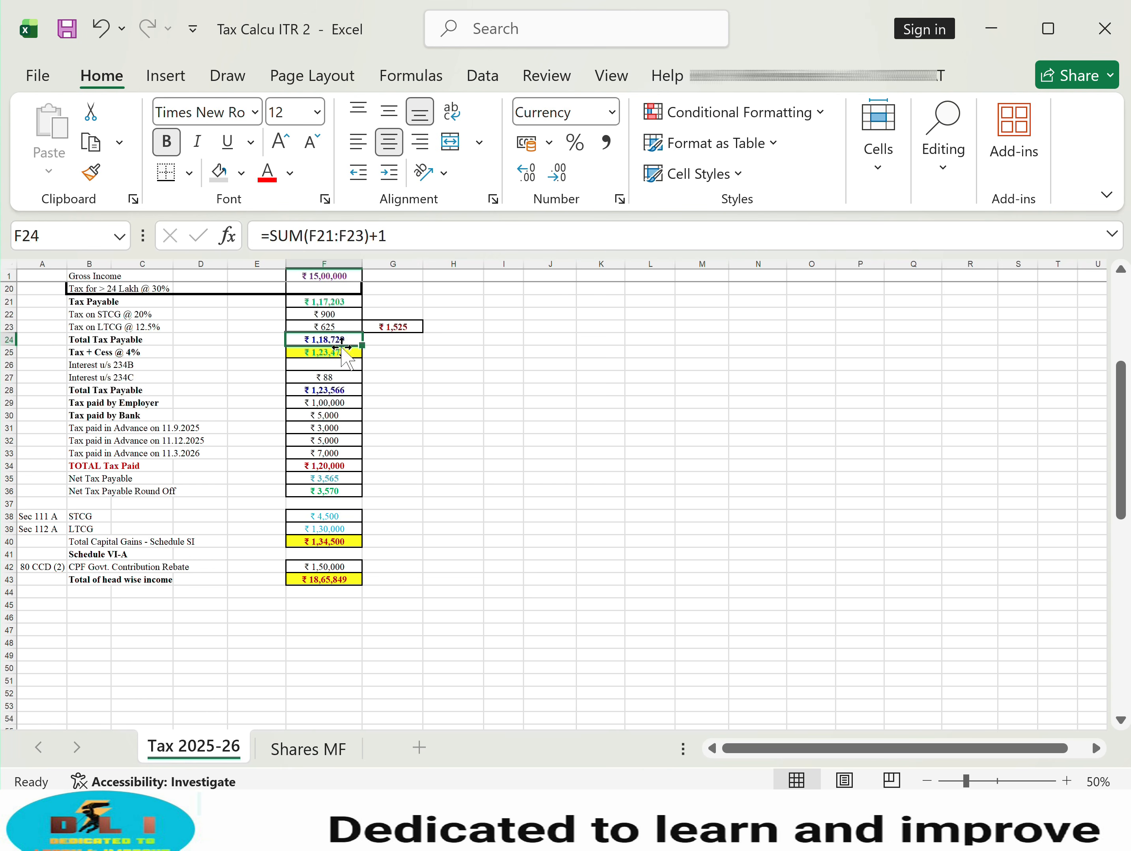
Step: Check the LTCG tax and combined capital gains tax formulas, and correct Total Tax Payable in F24 to =SUM(F21:F23)
left_click(332, 327)
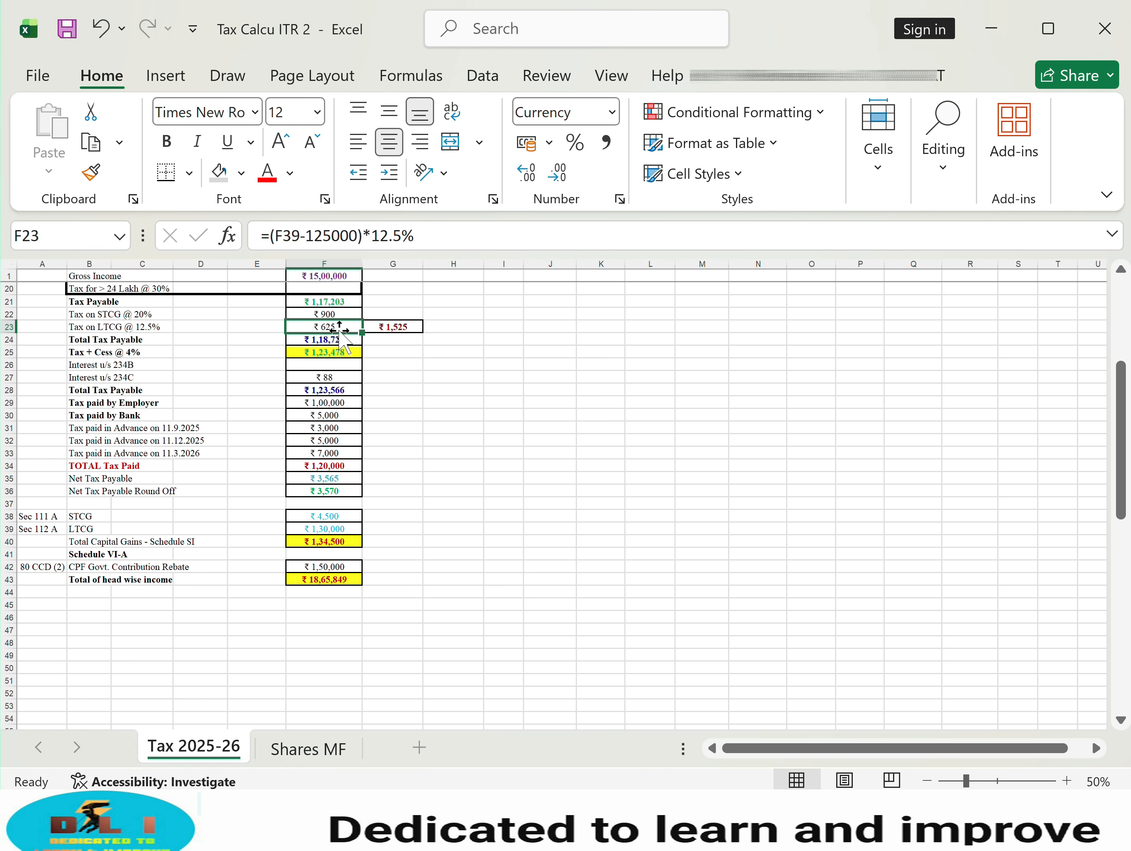
left_click(393, 326)
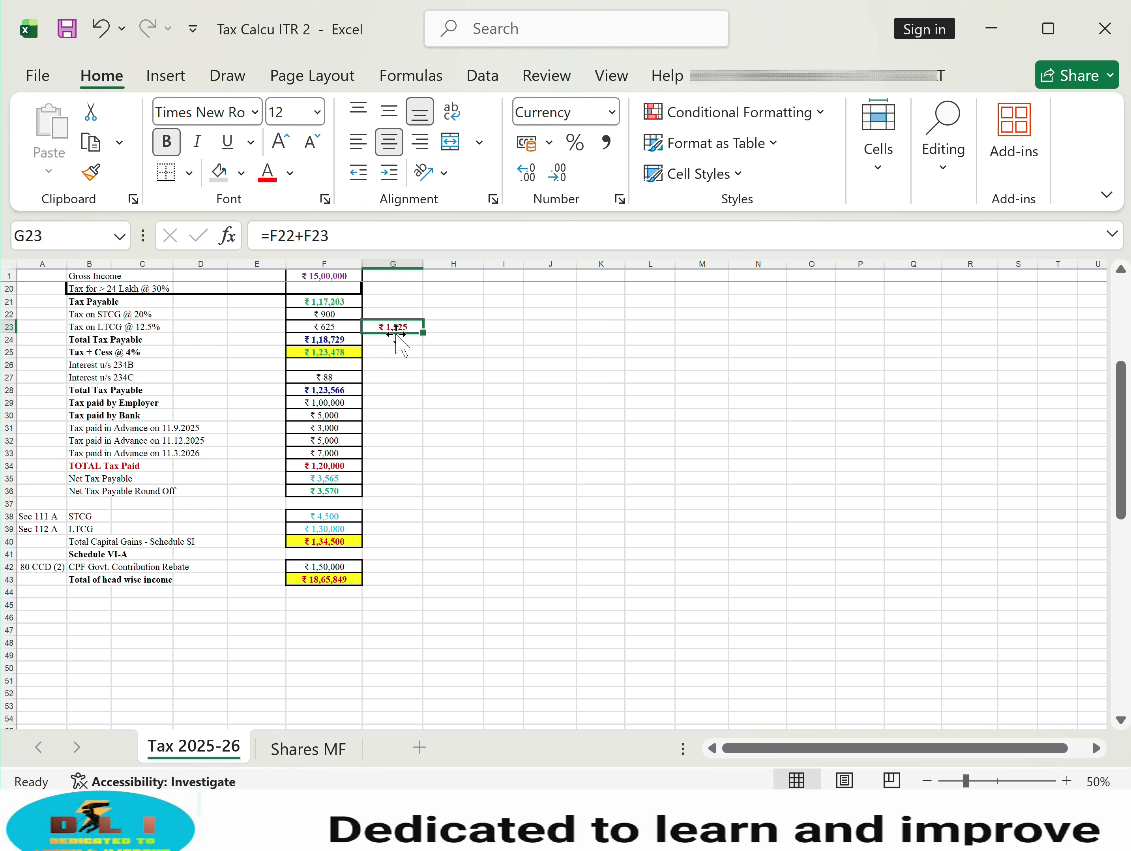
left_click(338, 339)
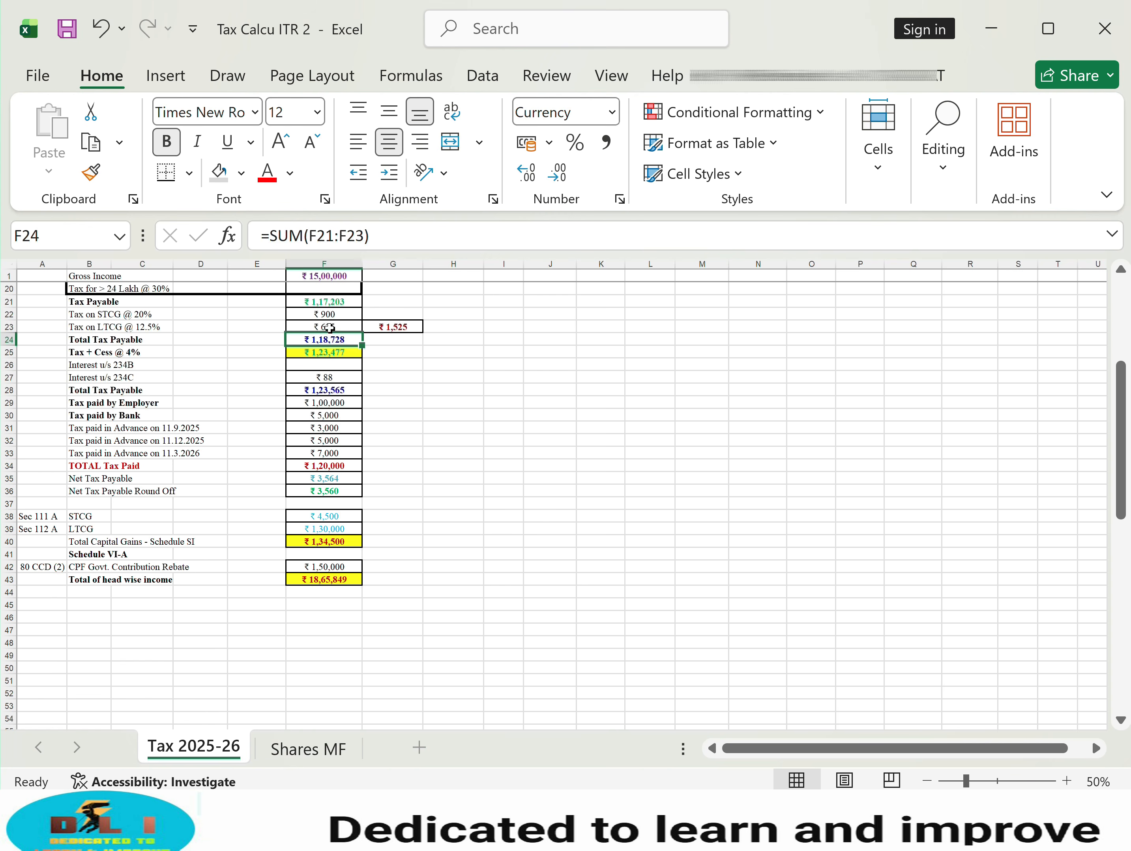
Step: Examine the cess, 234B and 234C interest, total tax payable, taxes paid, and net and rounded tax payable cells with their formulas
left_click(336, 355)
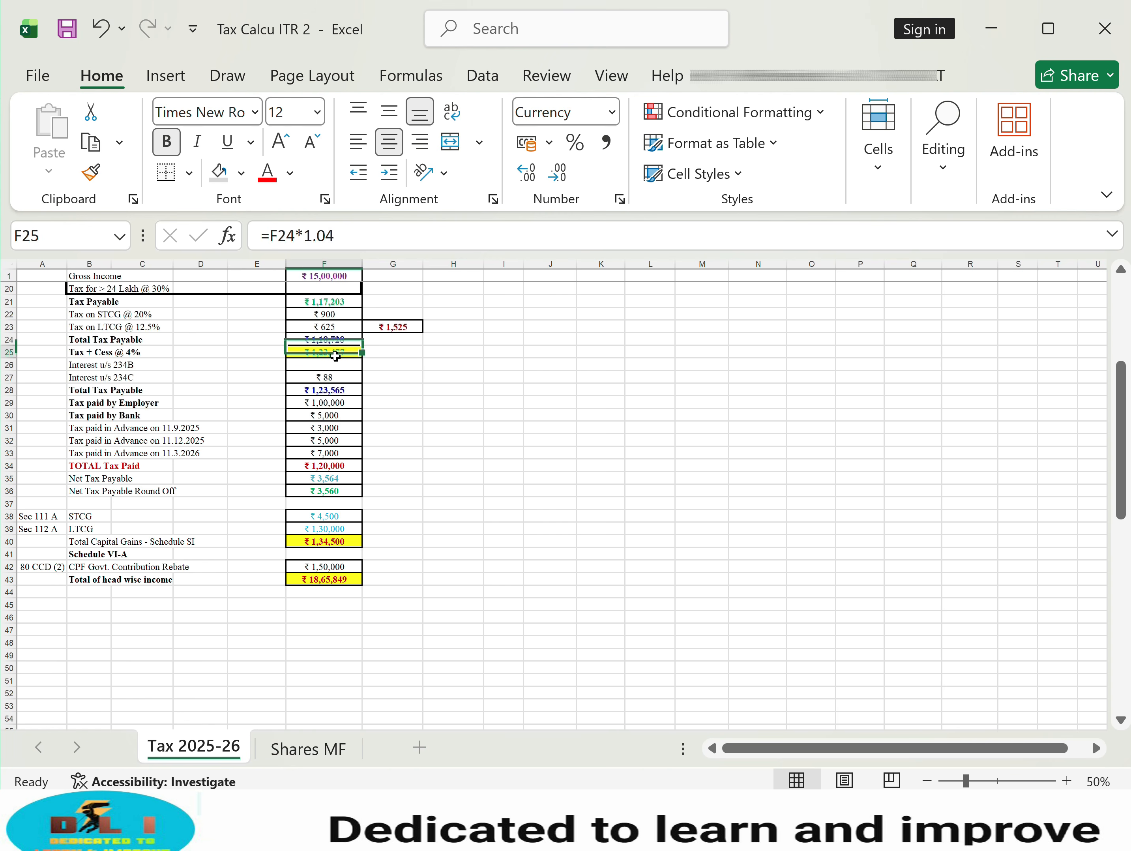
left_click(334, 365)
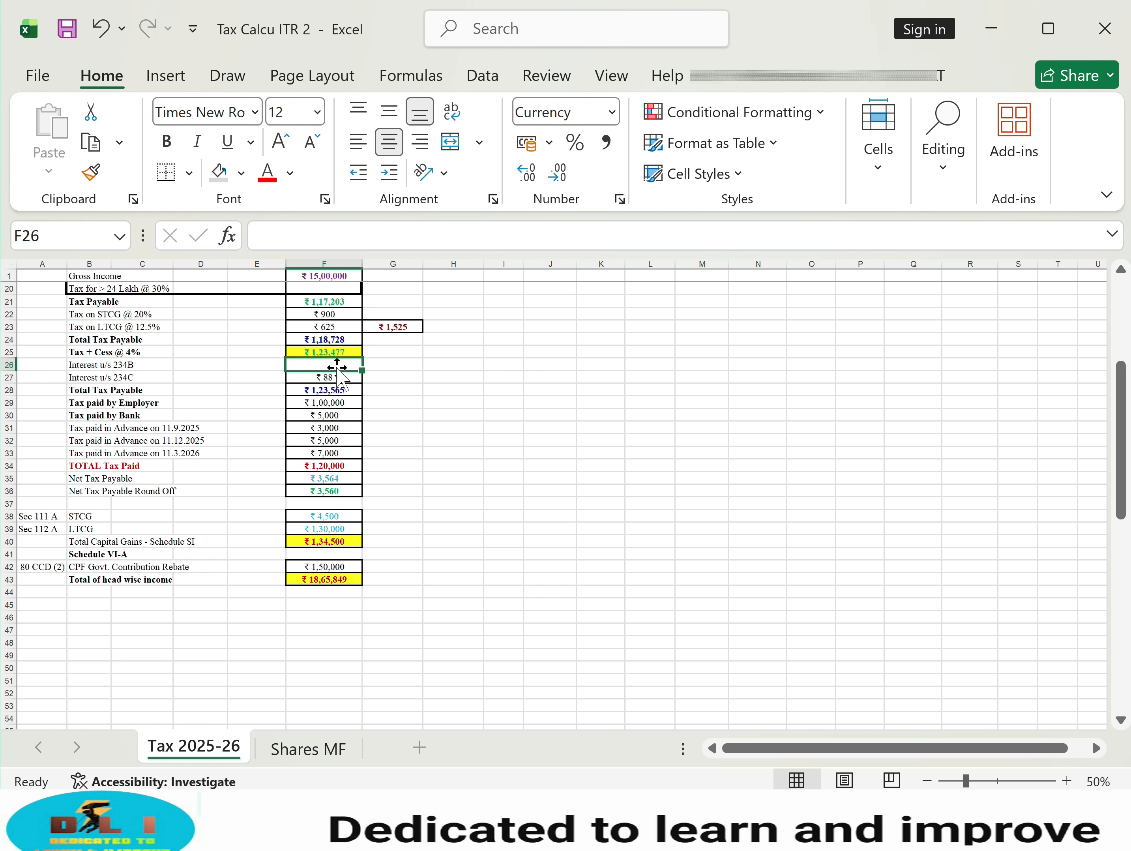
left_click(336, 376)
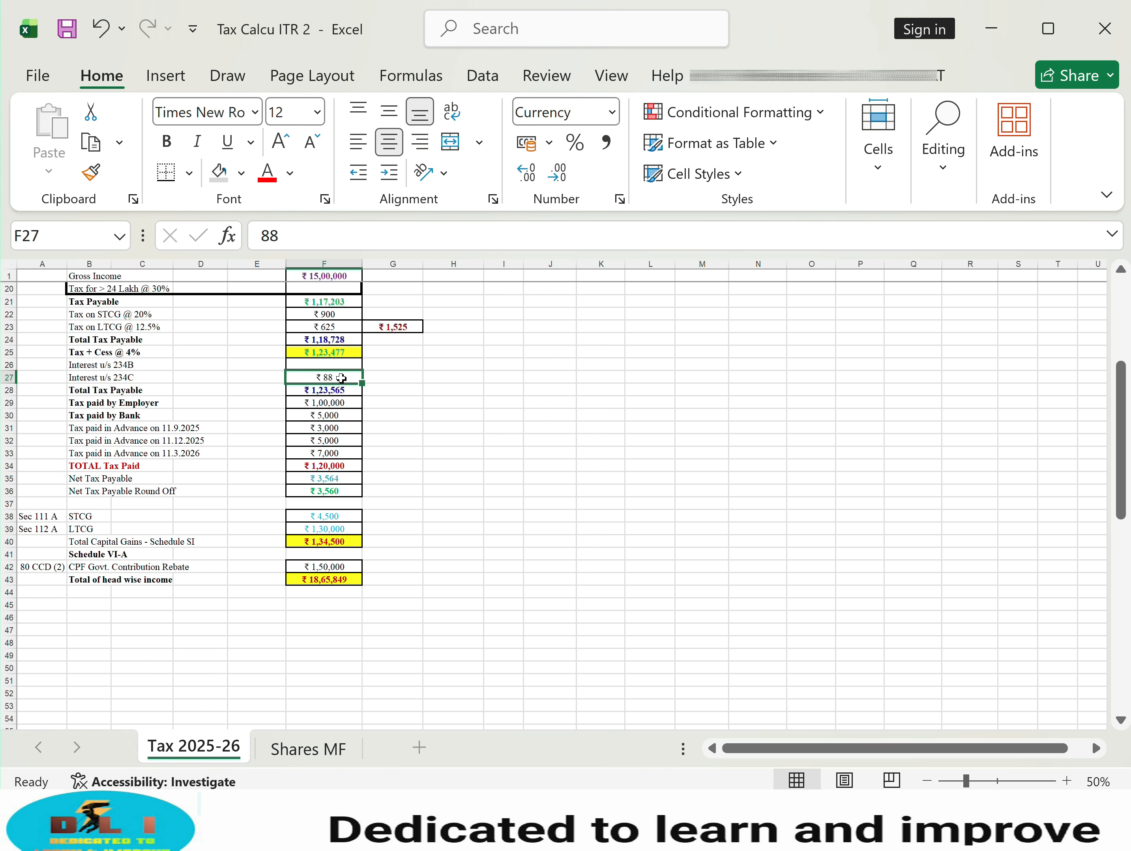
left_click(340, 390)
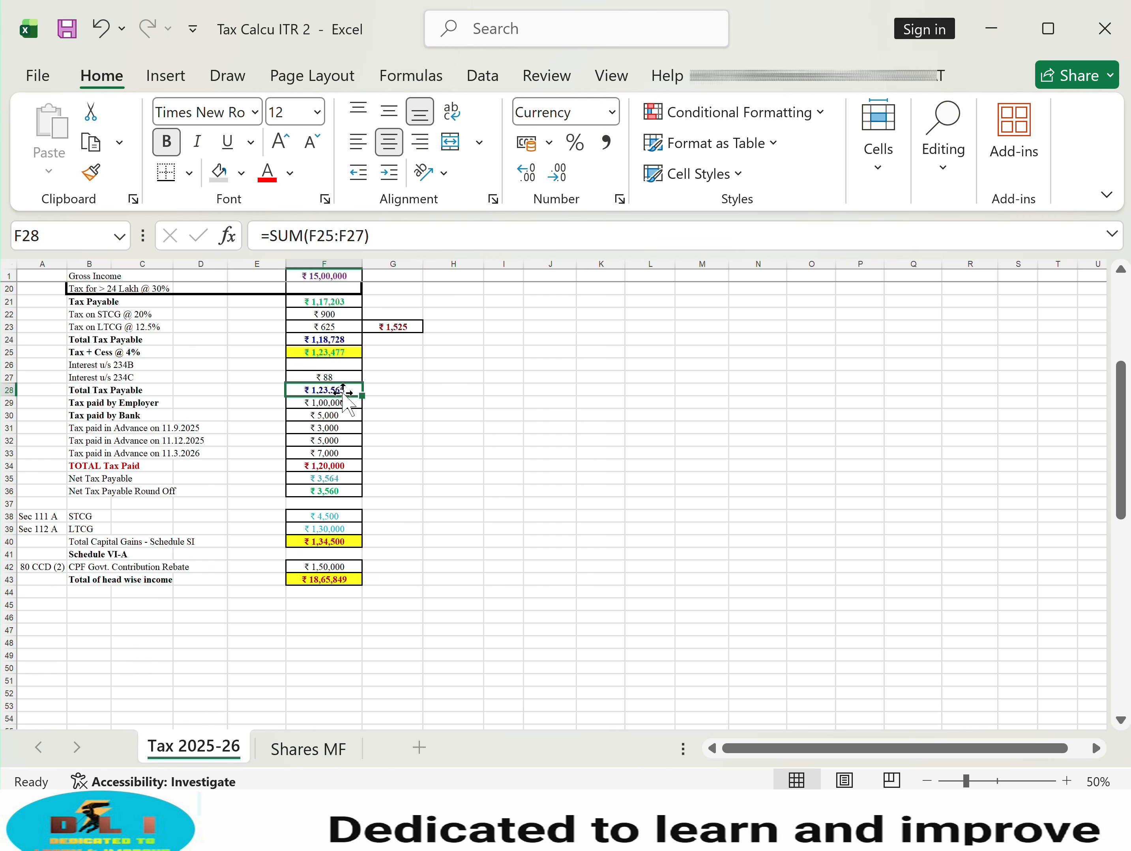
left_click_drag(344, 392, 344, 401)
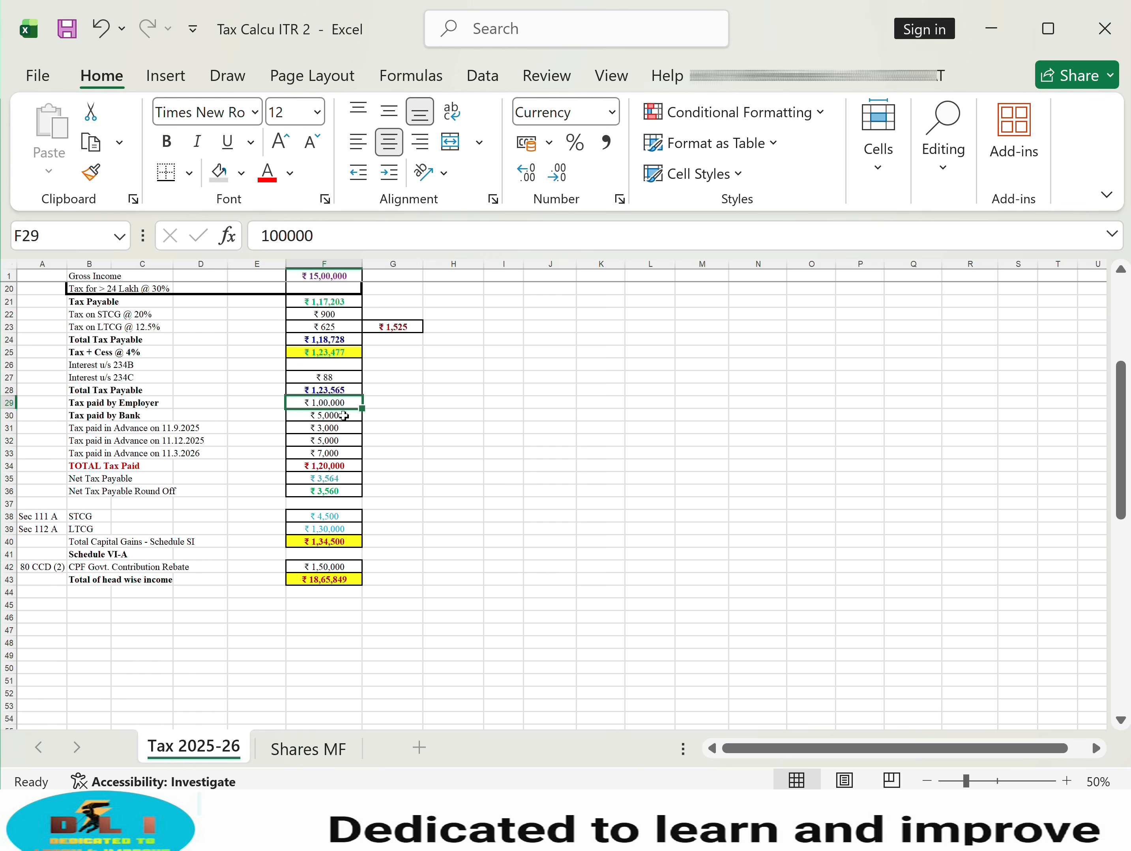
left_click(343, 416)
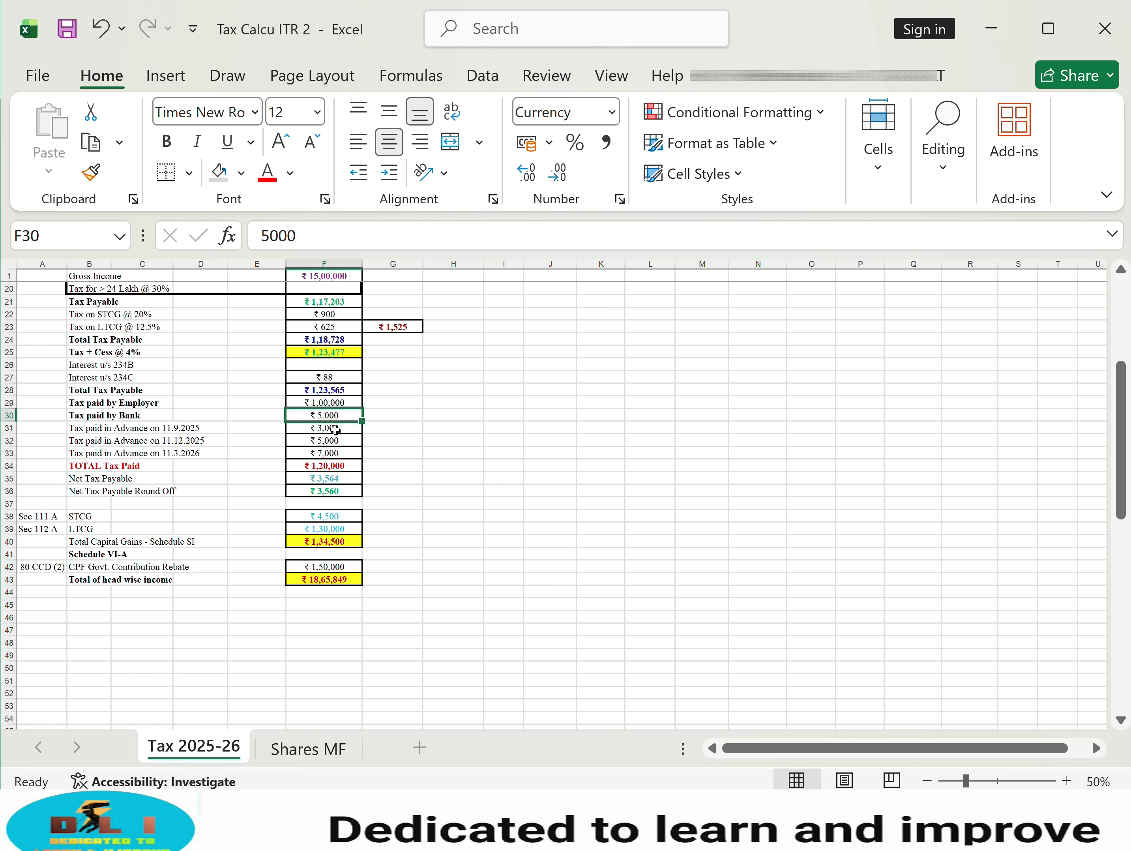
left_click(334, 464)
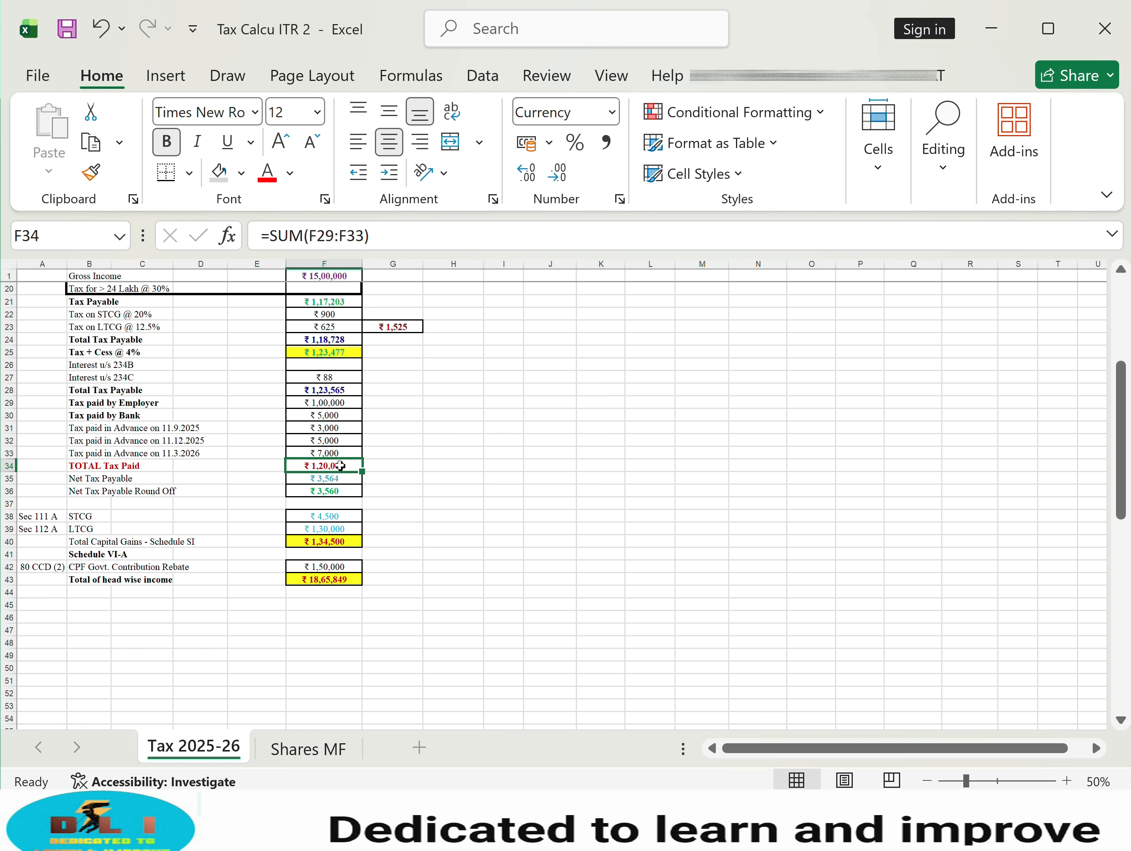
left_click(340, 478)
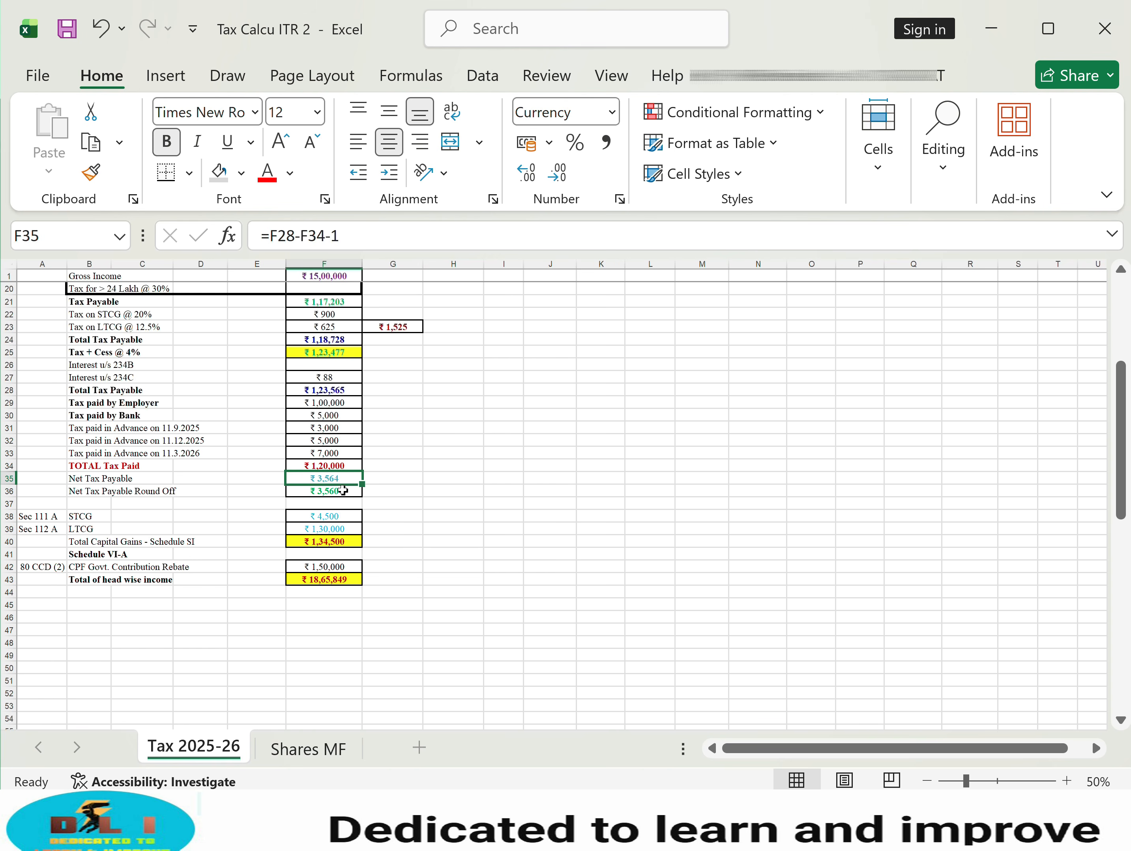
left_click(350, 494)
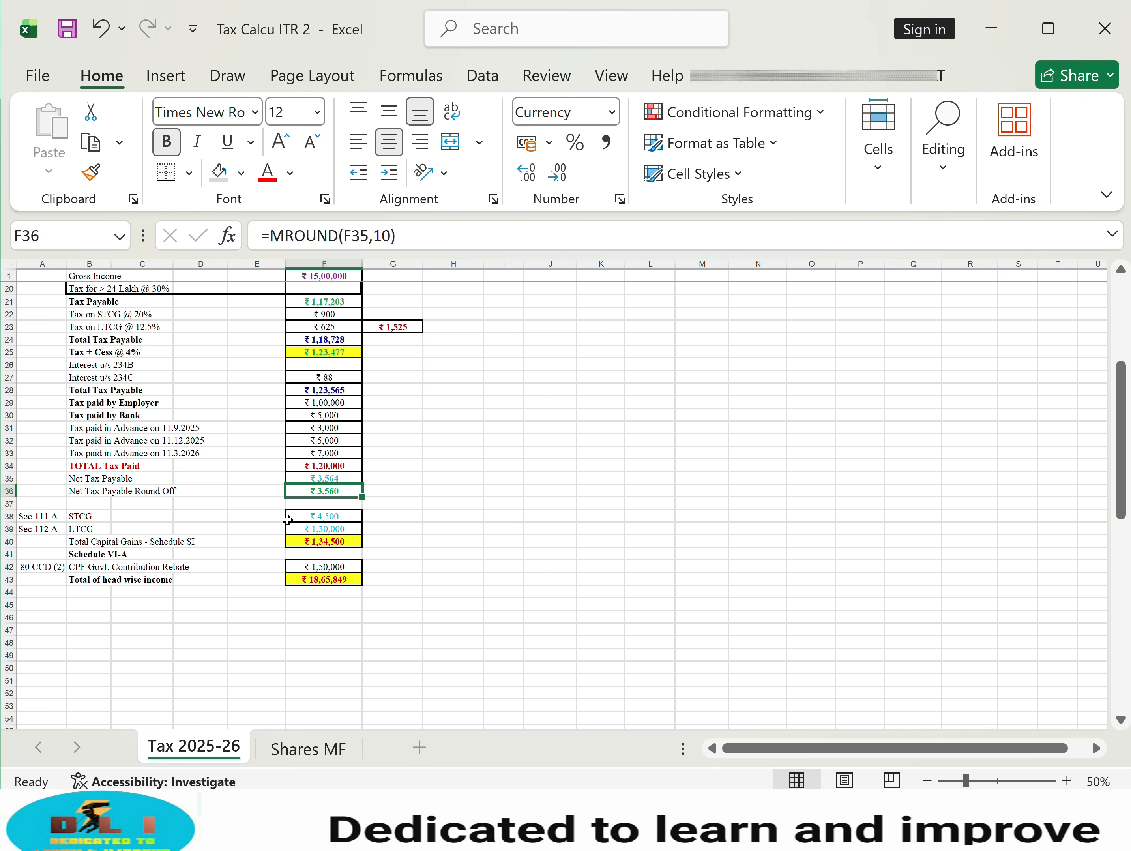
Step: Switch to the e-Filing portal and add a short-term capital gains entry for STT-paid equity shares or equity-oriented mutual funds under section 111A [for others]
key("alt+Tab")
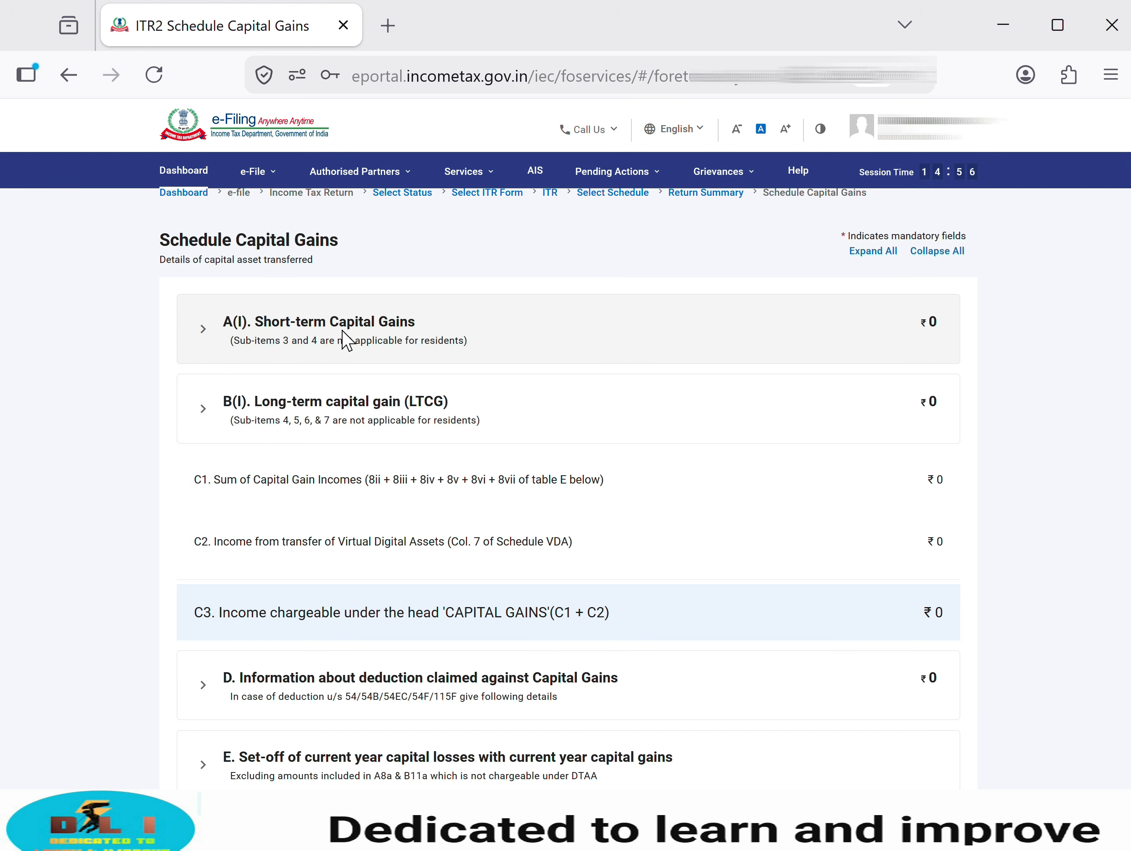
left_click(348, 340)
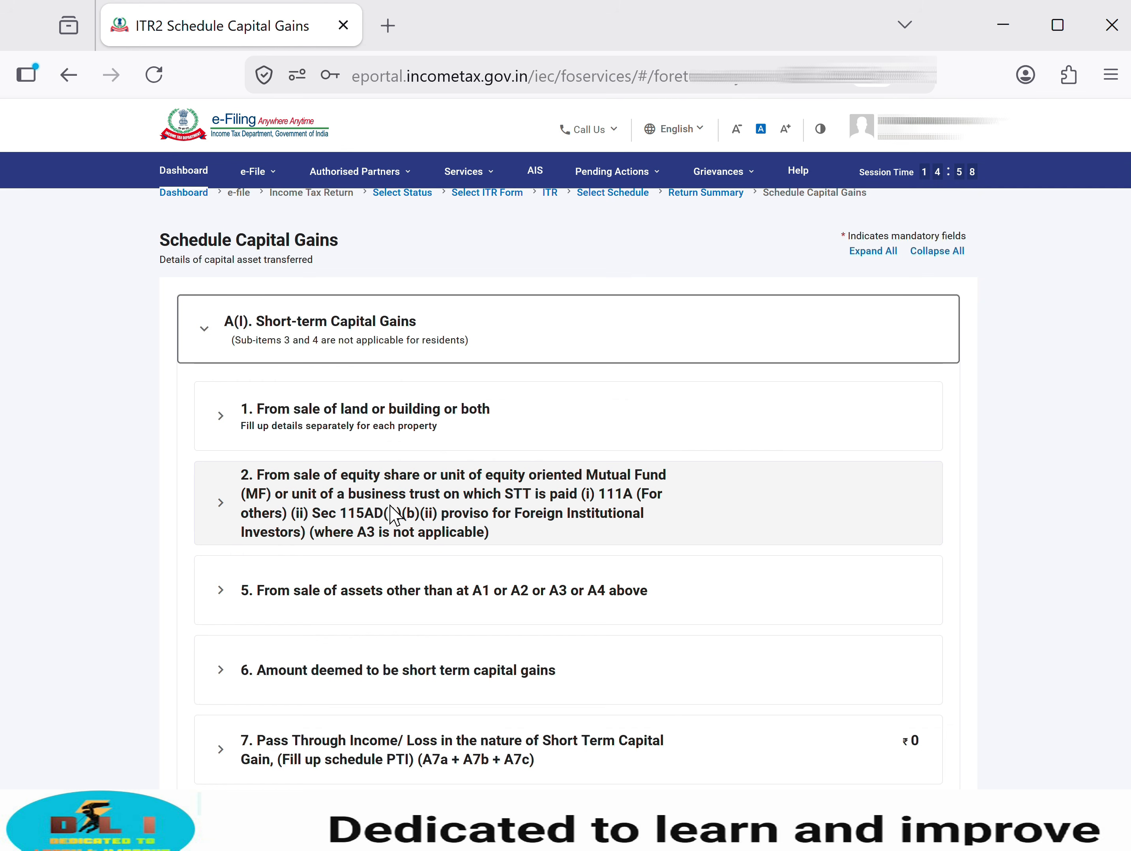
left_click(598, 502)
left_click(238, 648)
left_click(872, 412)
left_click(859, 471)
left_click(856, 463)
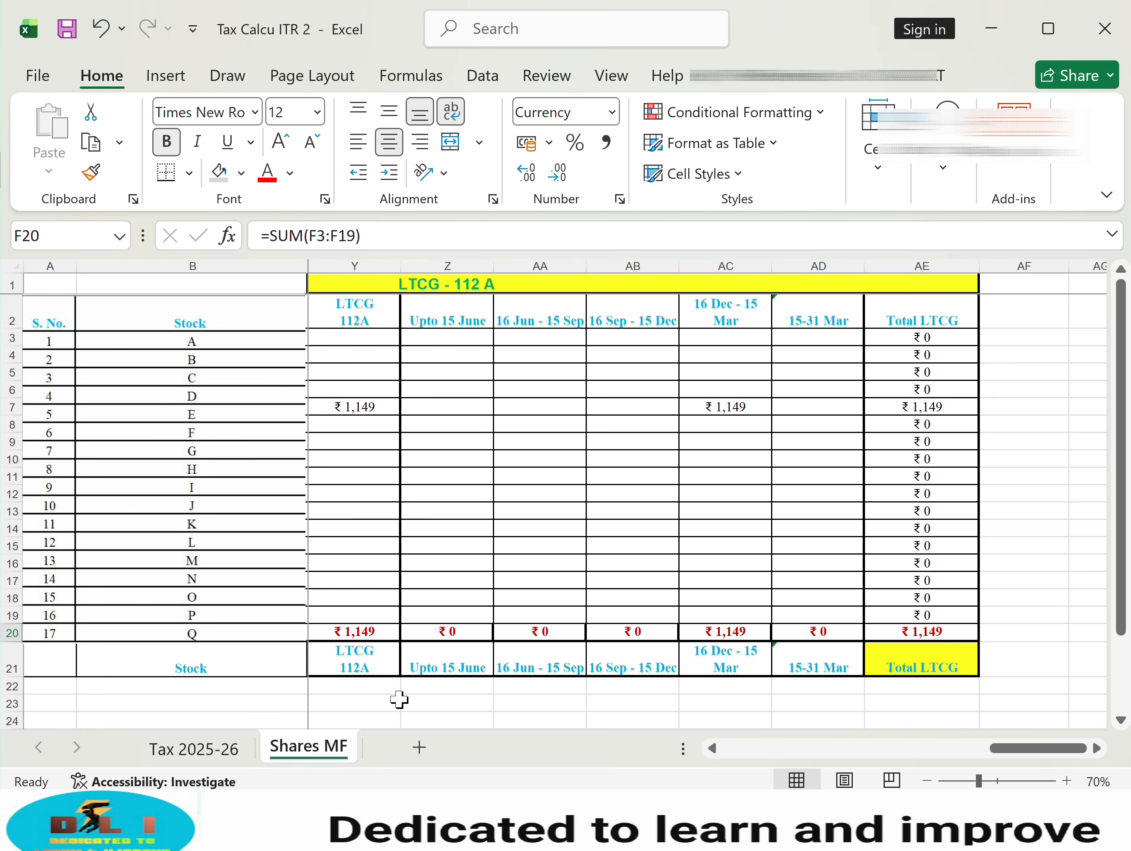
Step: Look up the STCG Sale Price total in the Shares MF sheet in Excel and enter 29500 as the portal entry's full value of consideration
left_click(407, 701)
key("Left")
key("Left")
key("Left")
key("Left")
key("Left")
key("Left")
key("Left")
key("Left")
key("Left")
key("Left")
key("Left")
key("Left")
key("Left")
key("Left")
key("Left")
key("Left")
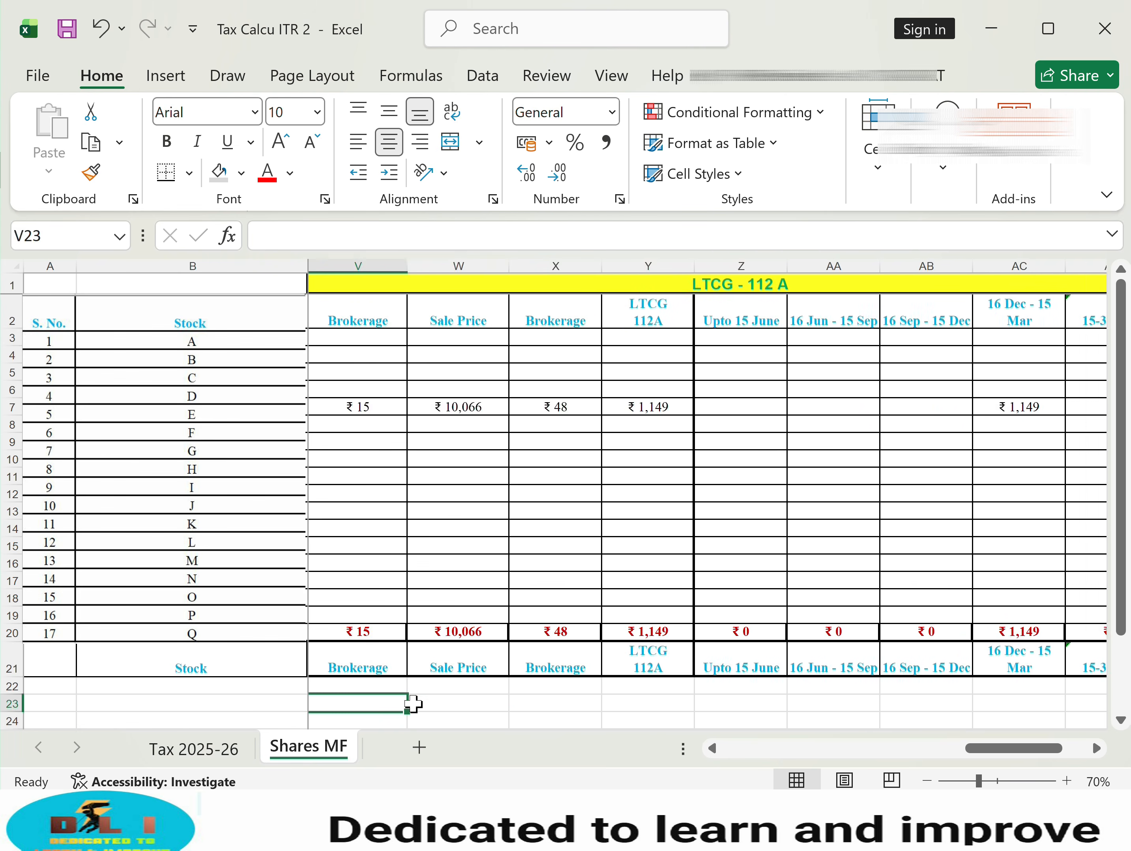
key("Left")
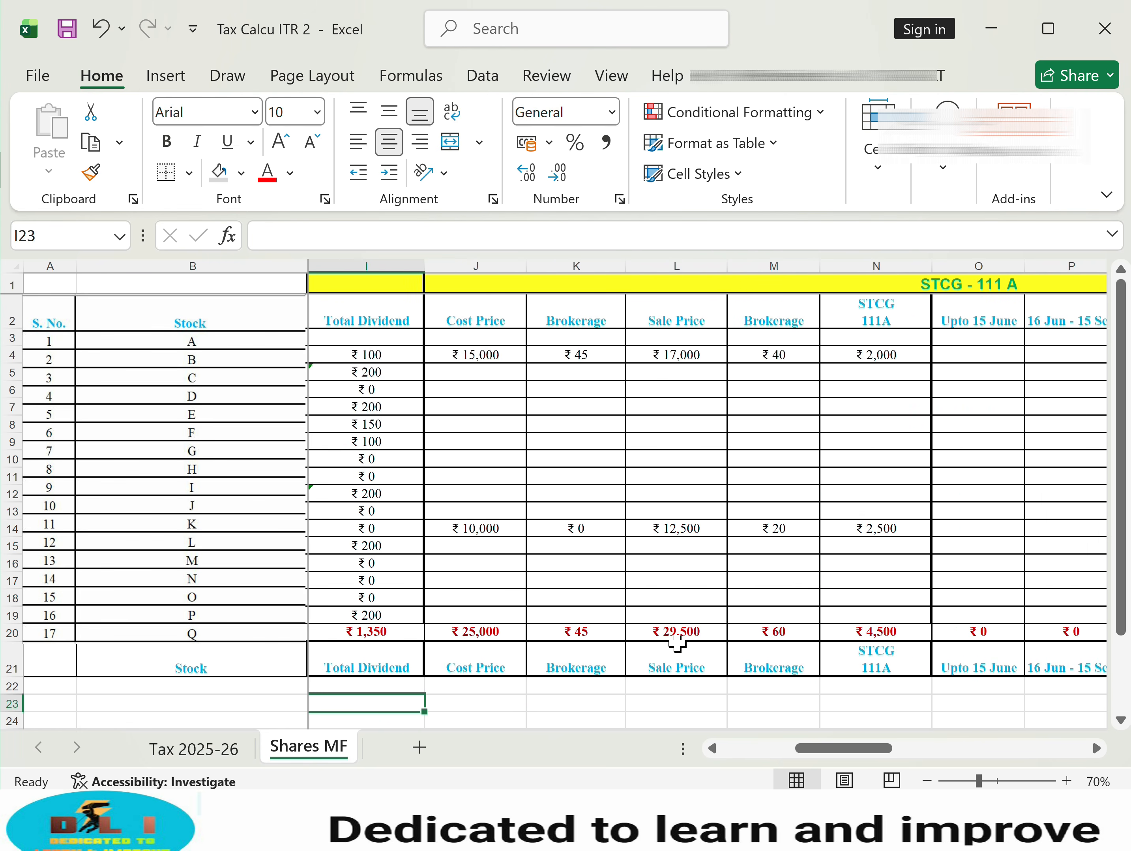
left_click(665, 633)
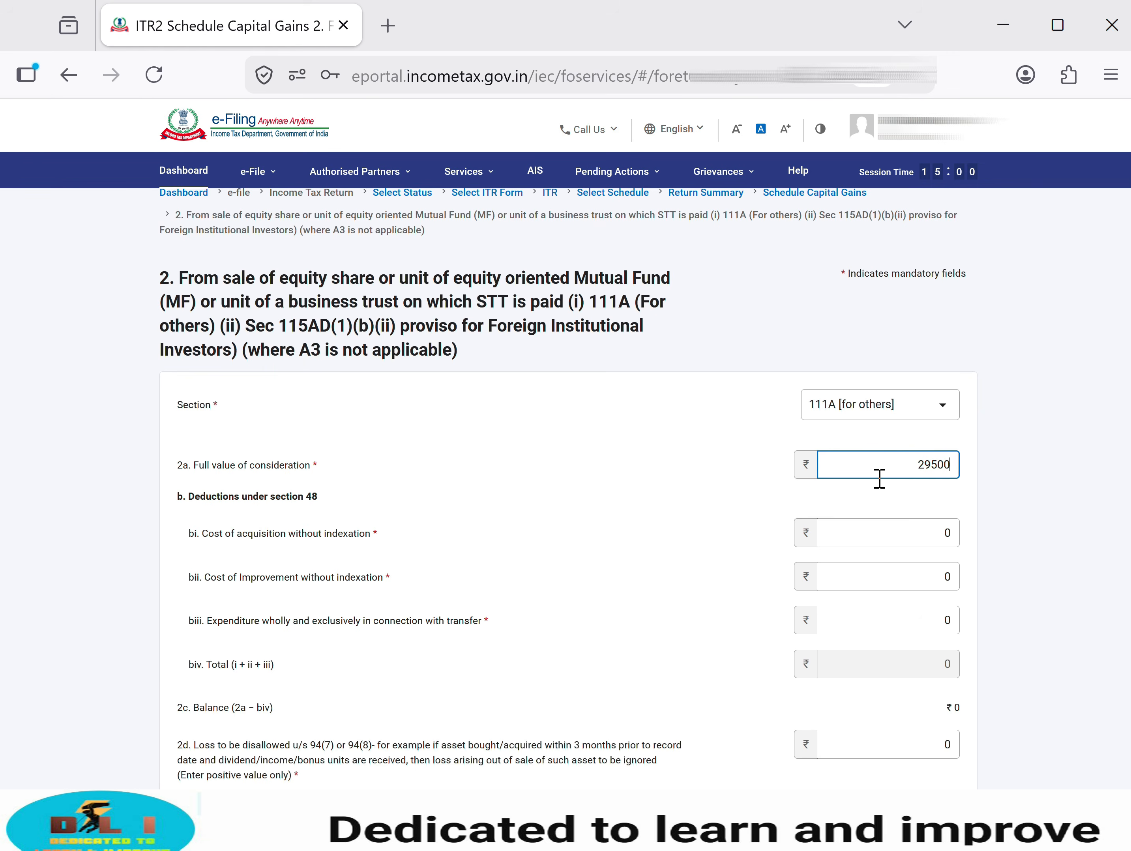
Step: Enter the sheet's STCG Cost Price total of 25000 as the cost of acquisition without indexation and save the 111A entry
left_click(884, 530)
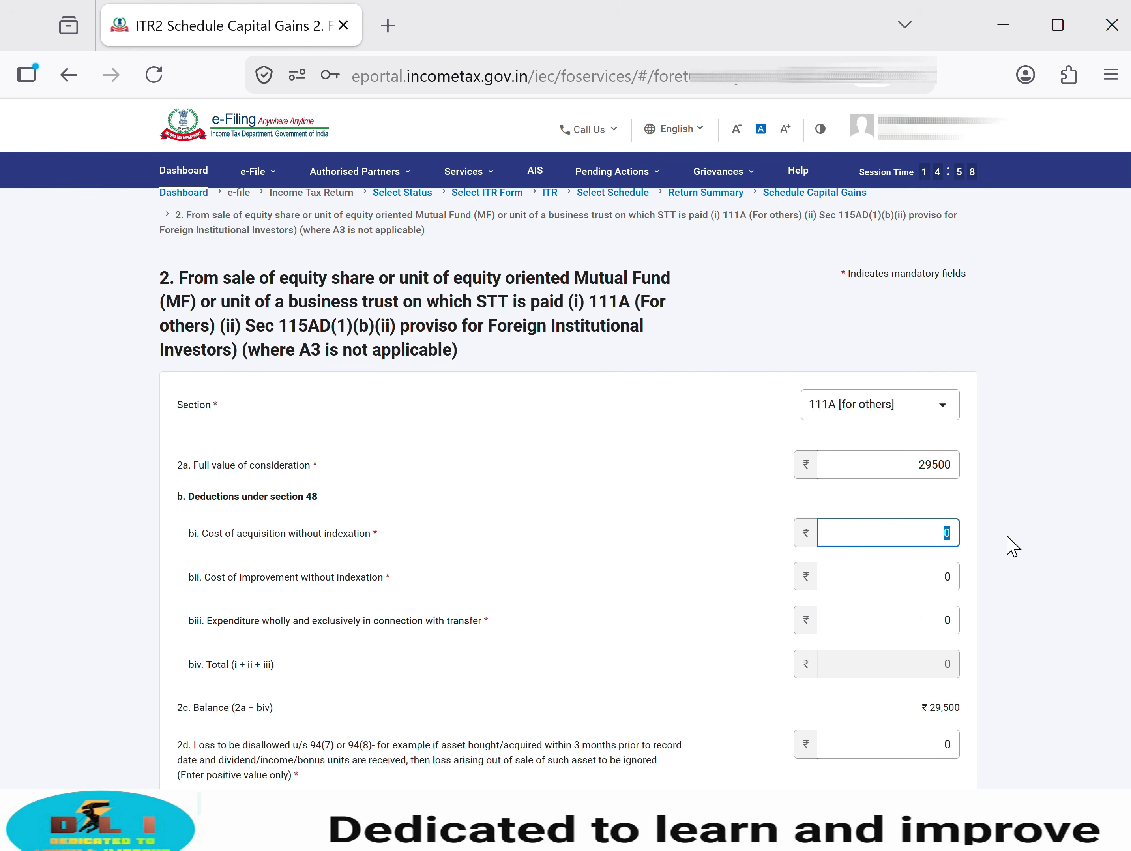
key("alt+Tab")
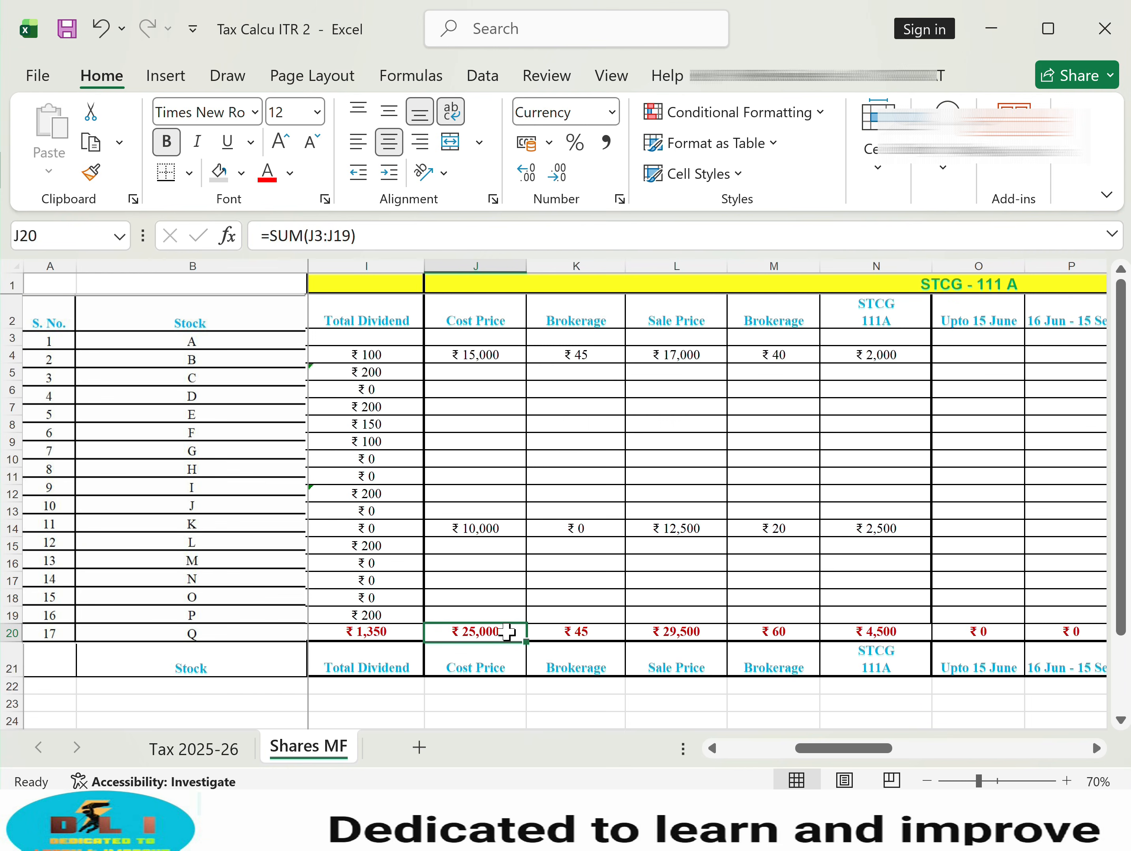
key("alt+Tab")
left_click(627, 528)
left_click(891, 636)
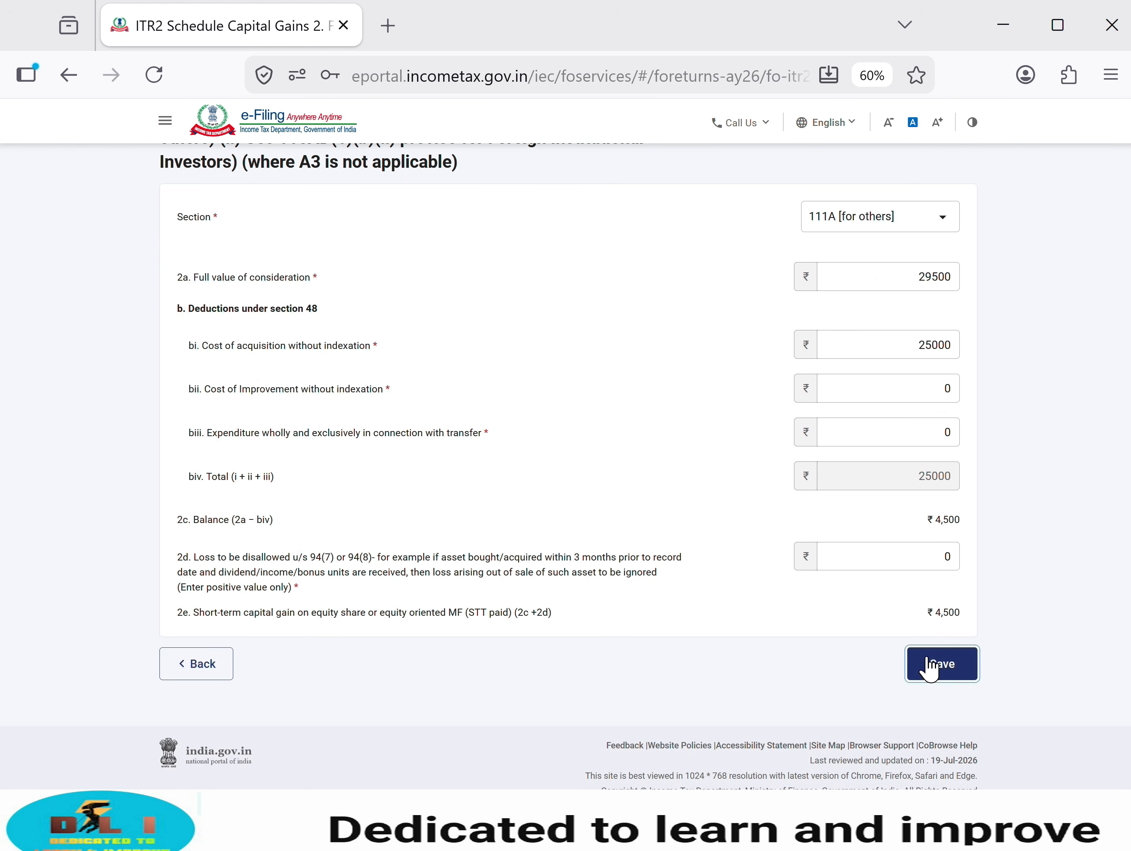
left_click(933, 666)
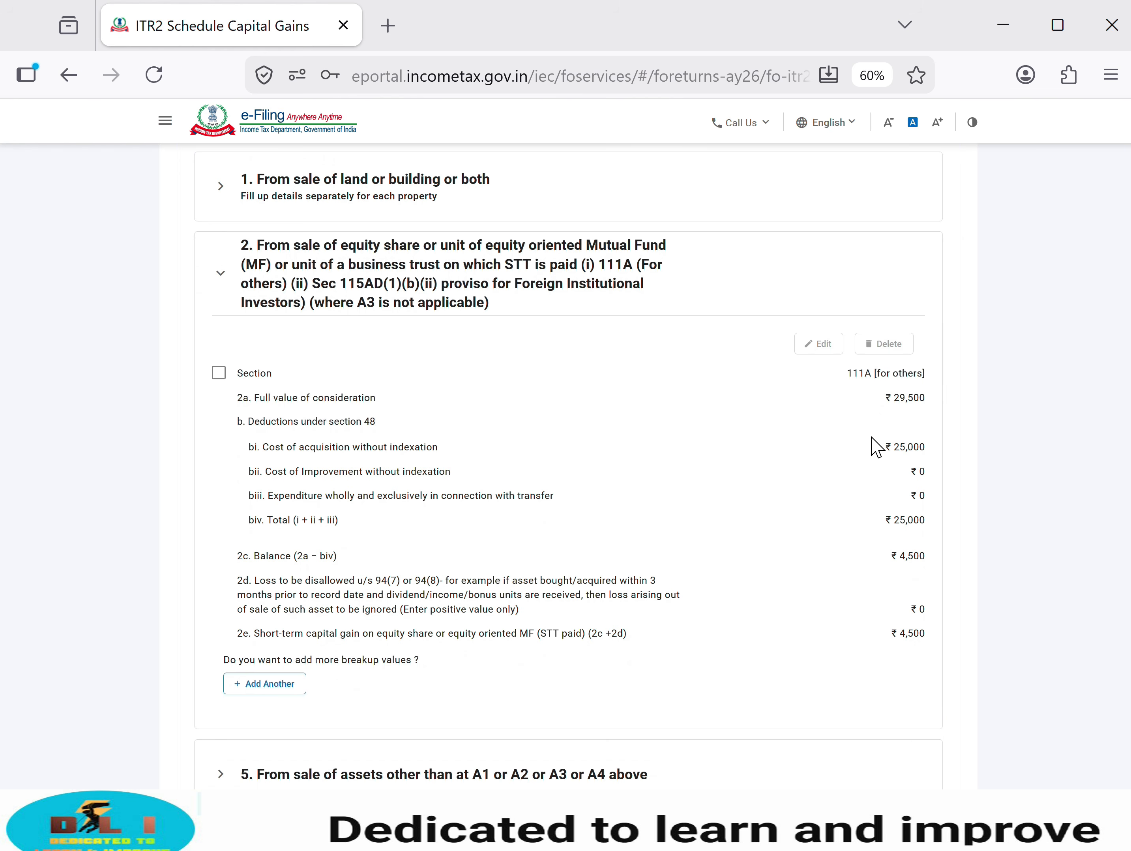
Step: Open Schedule 112A from the long-term capital gain section and start an entry for shares acquired After 31st January 2018
scroll(840, 518, "down", 10)
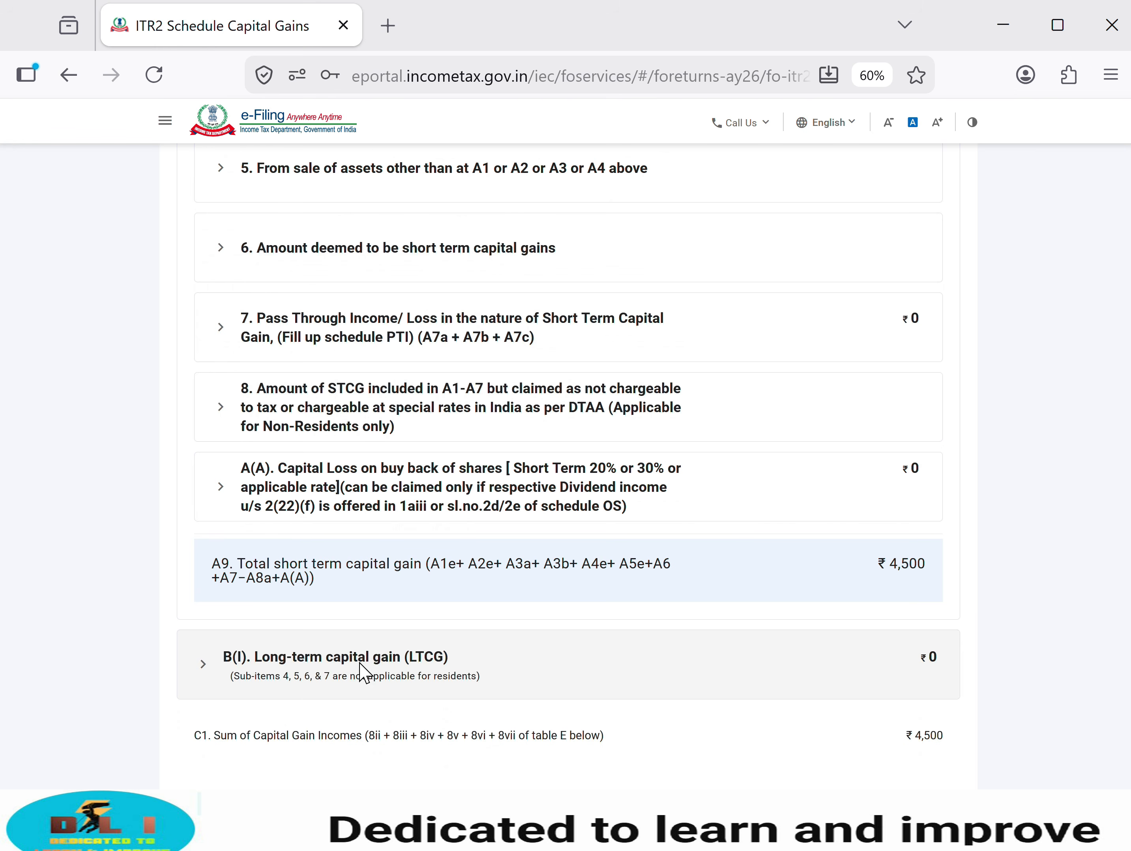
left_click(363, 665)
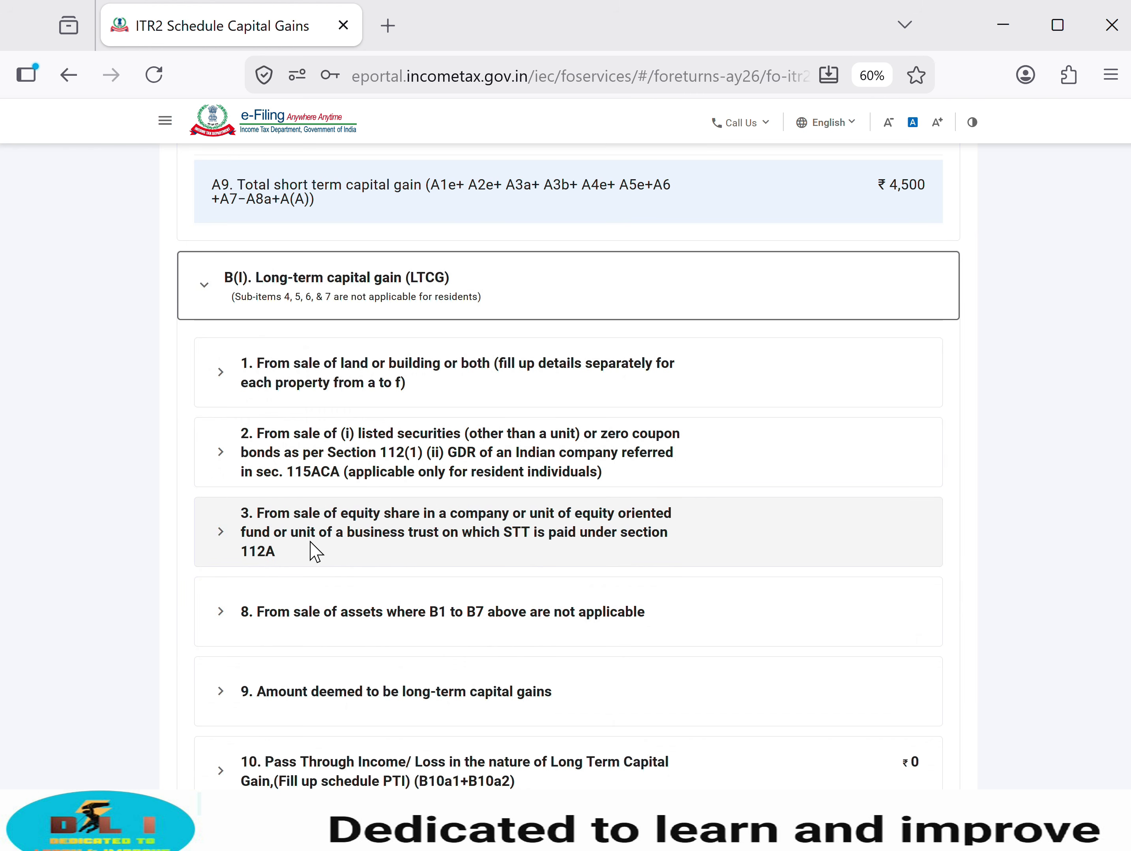
left_click(278, 537)
left_click(818, 595)
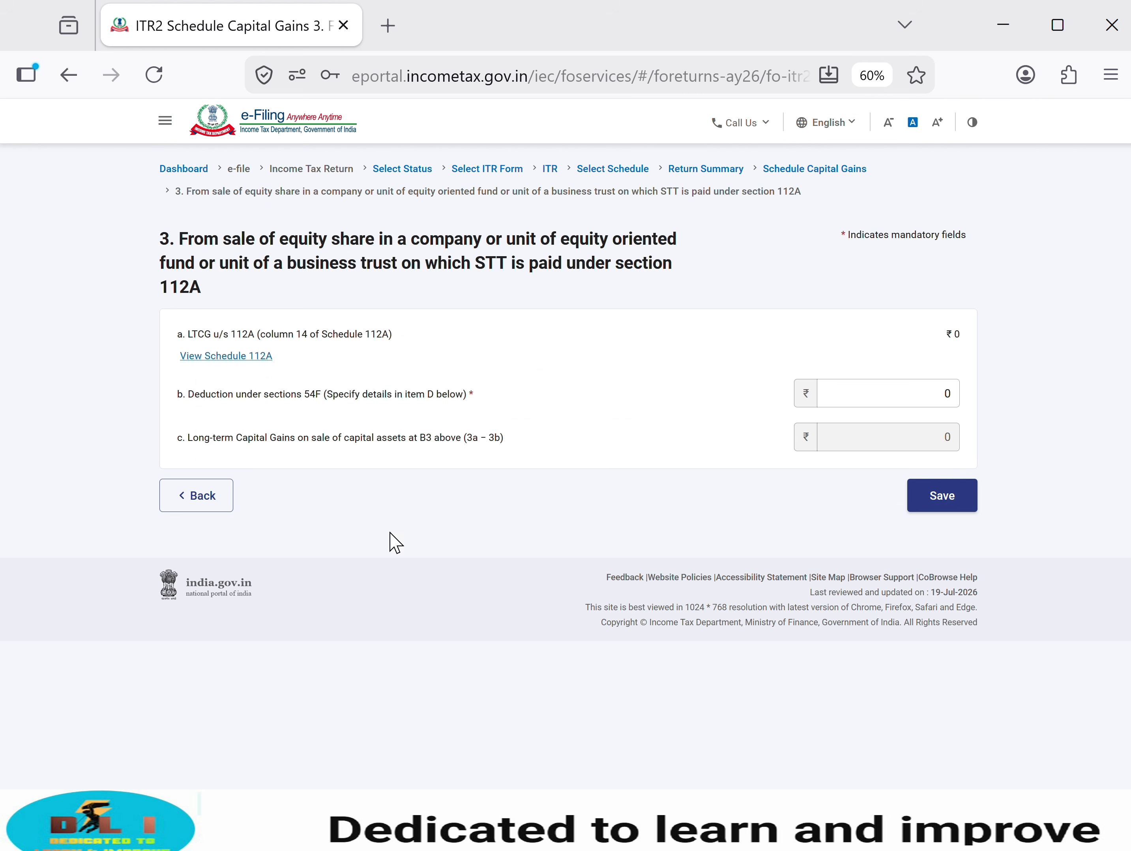
left_click(247, 361)
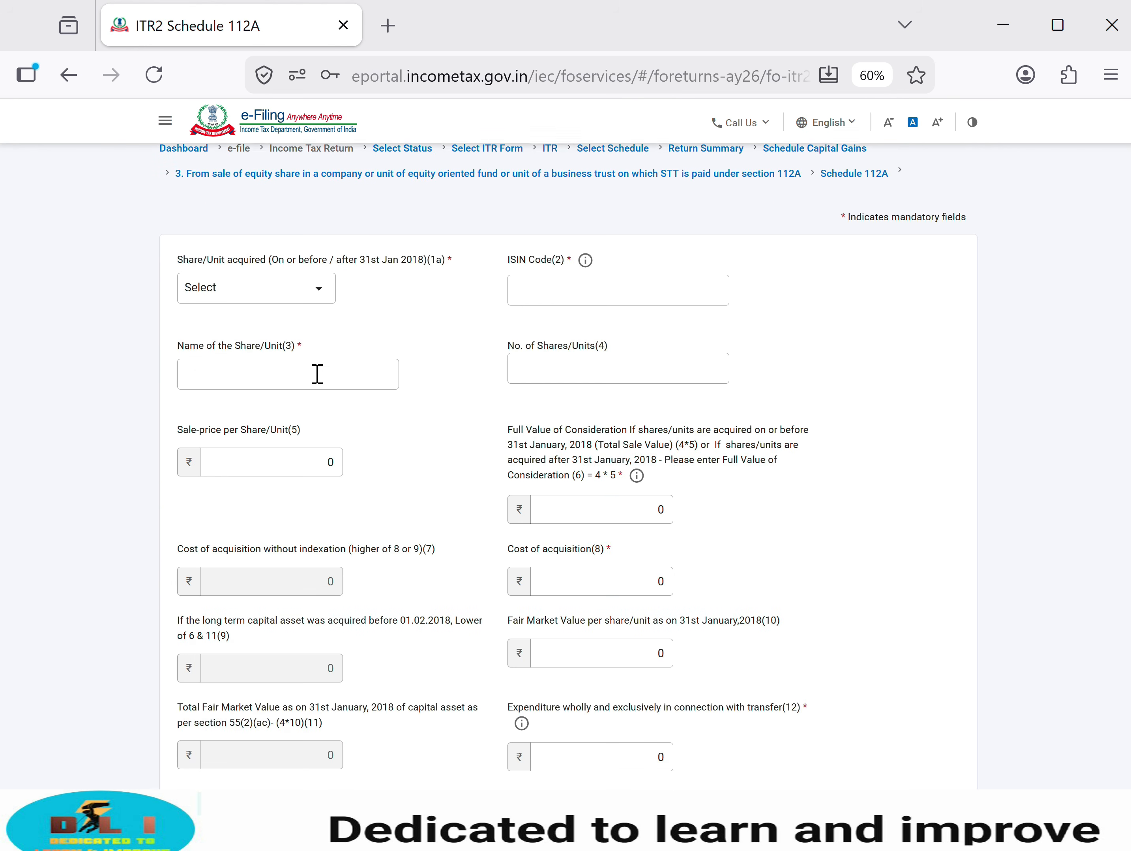
left_click(308, 299)
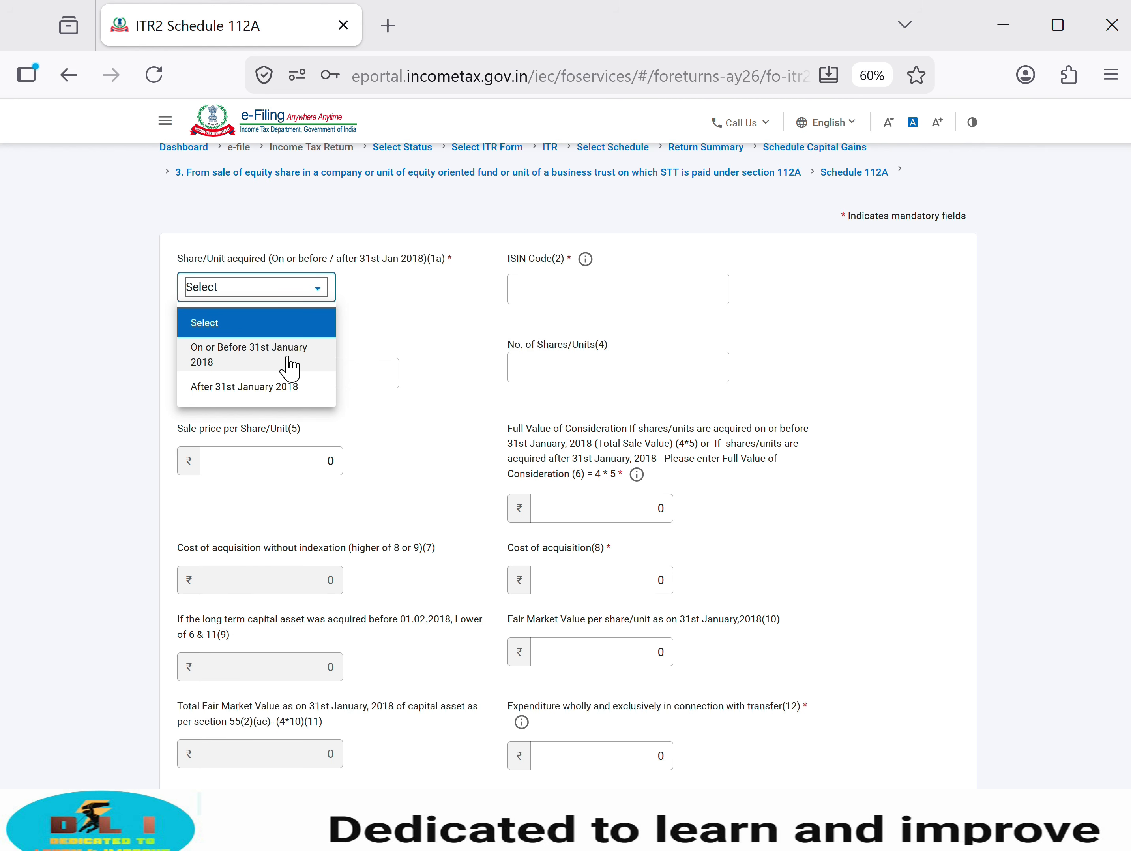
left_click(277, 387)
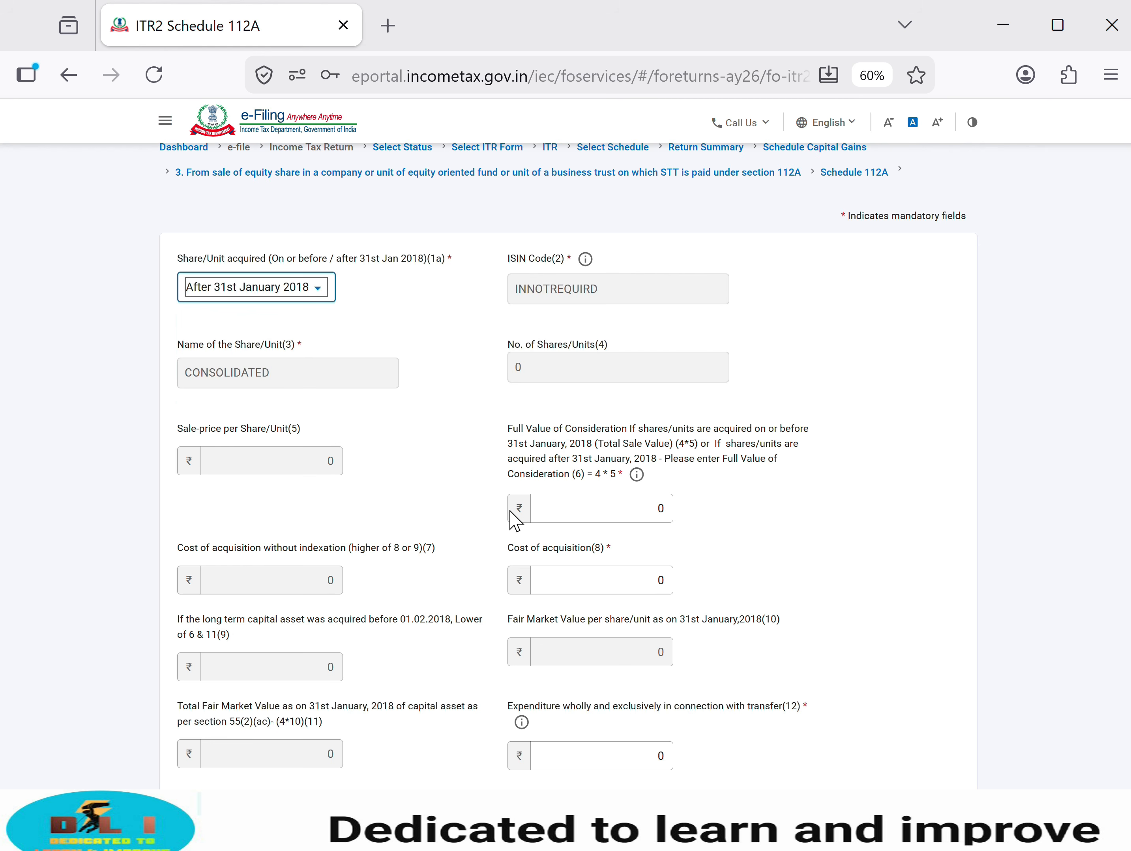
Step: Using the LTCG totals in the Shares MF sheet, enter 10066 as full value of consideration and 8916 as cost of acquisition
left_click(583, 515)
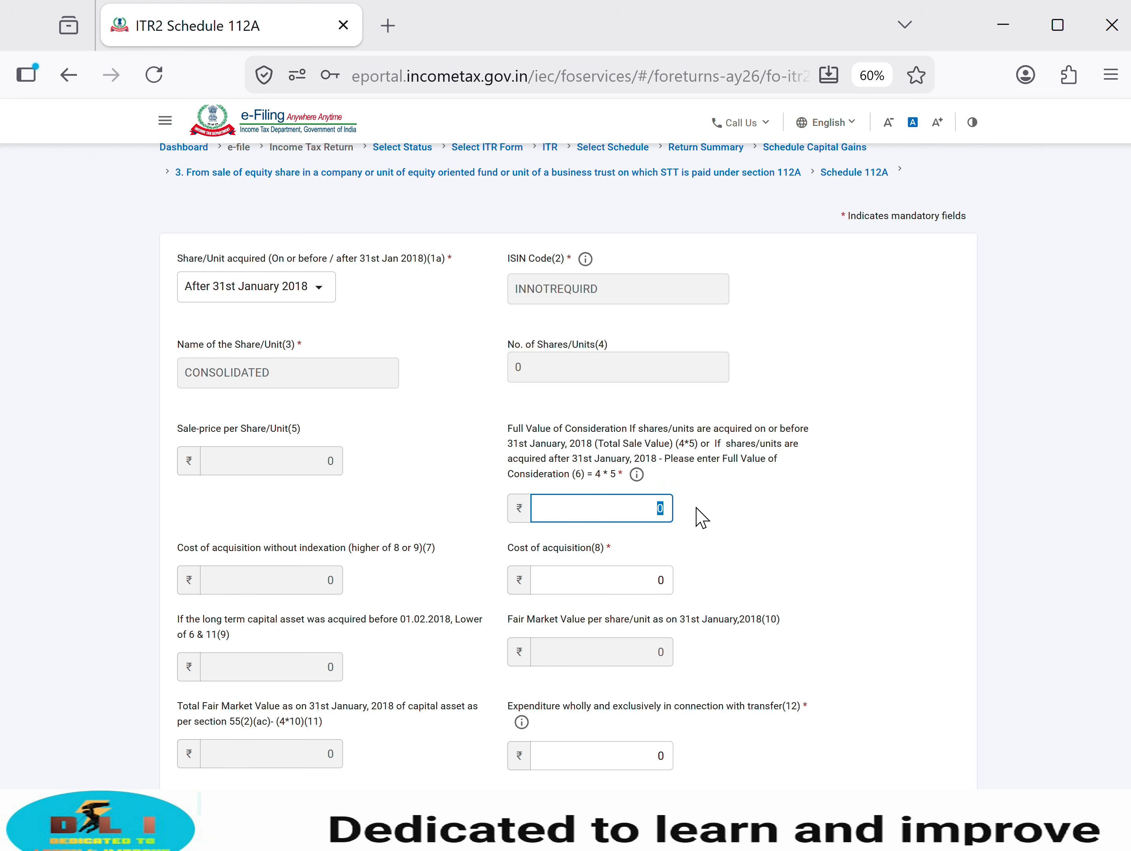
key("alt+Tab")
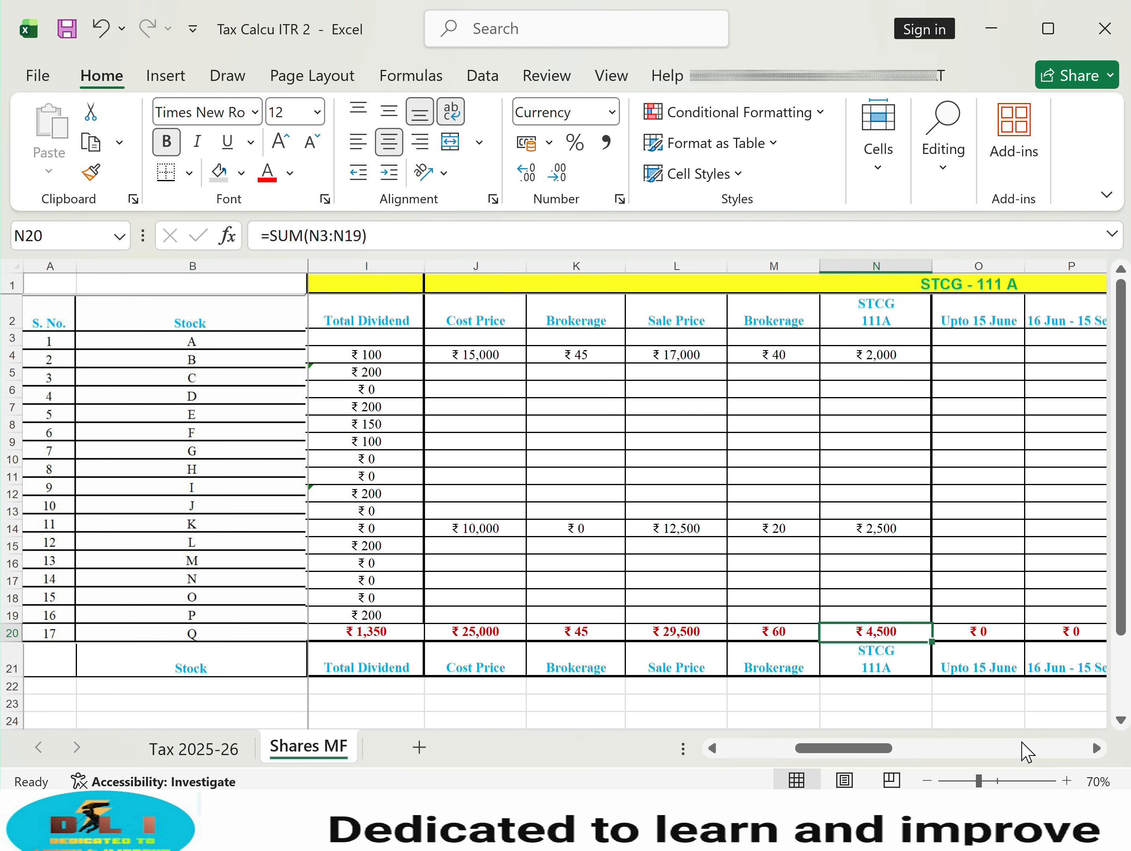
left_click(1074, 753)
left_click(1074, 753)
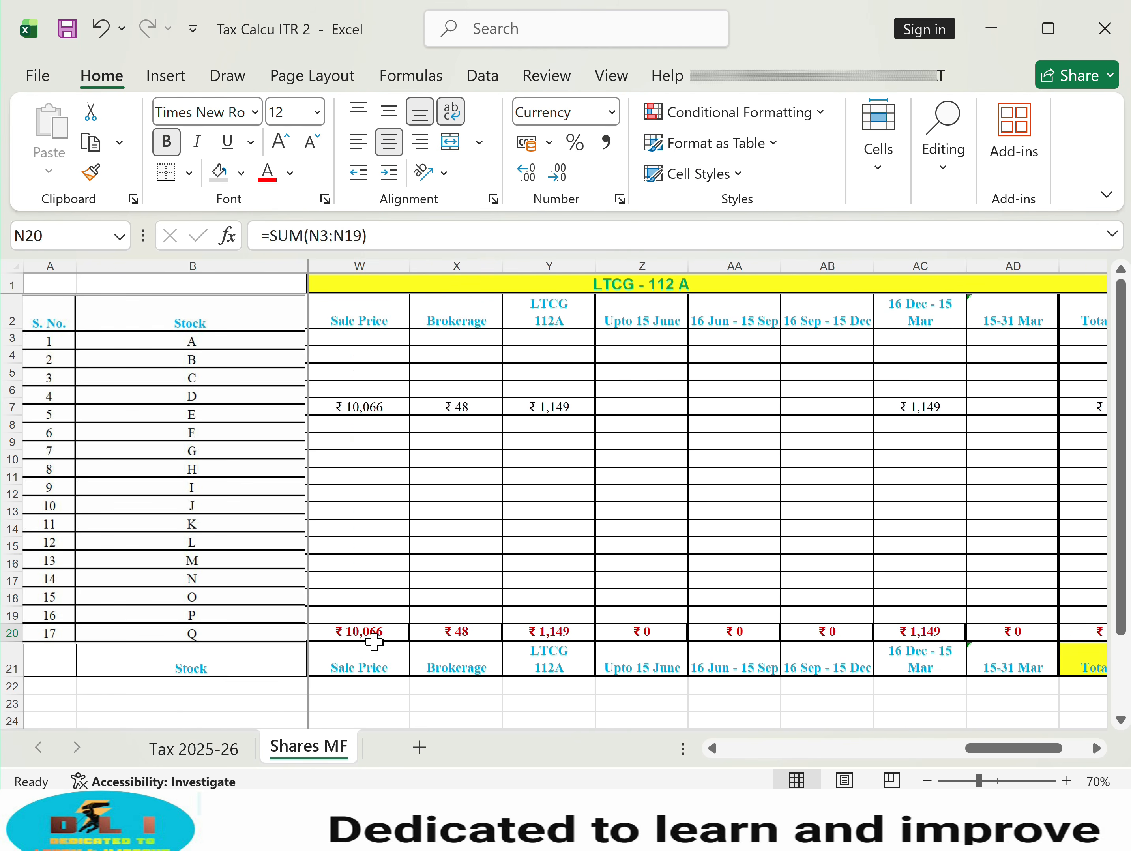
left_click(375, 634)
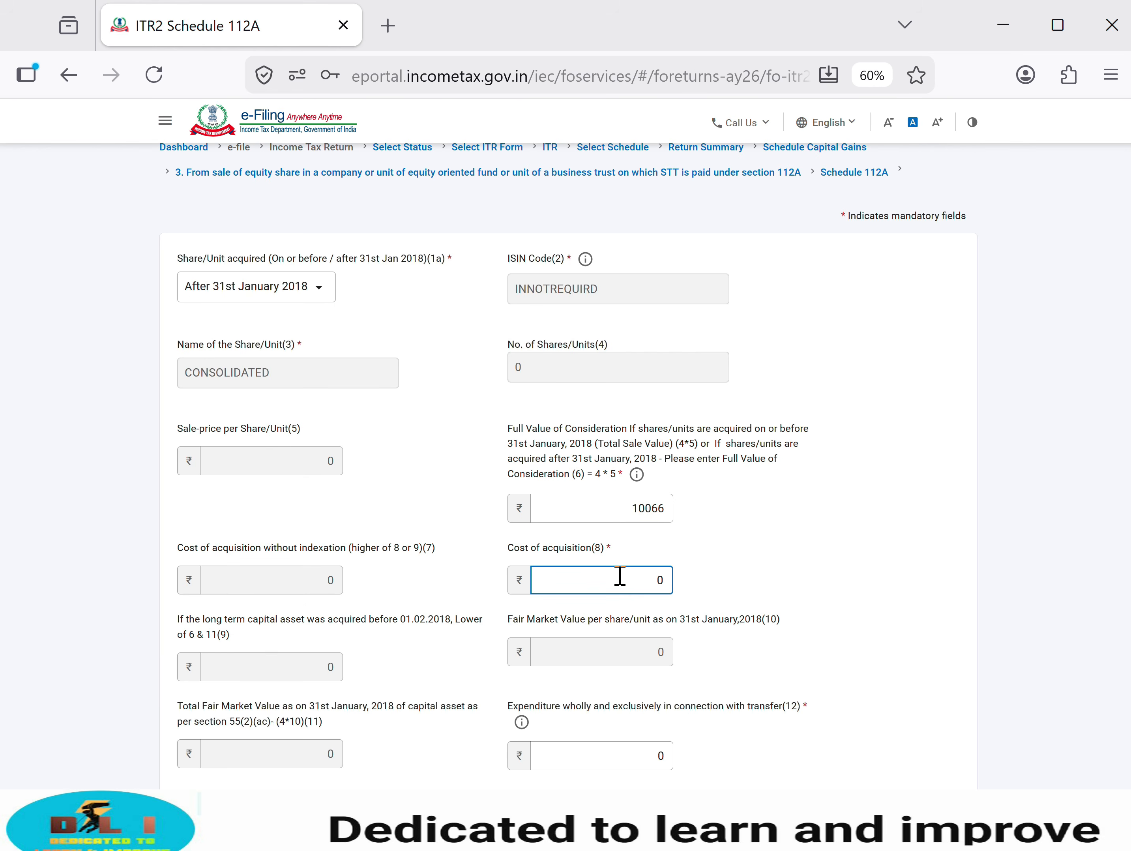
type("8916")
left_click(732, 552)
scroll(738, 555, "down", 1)
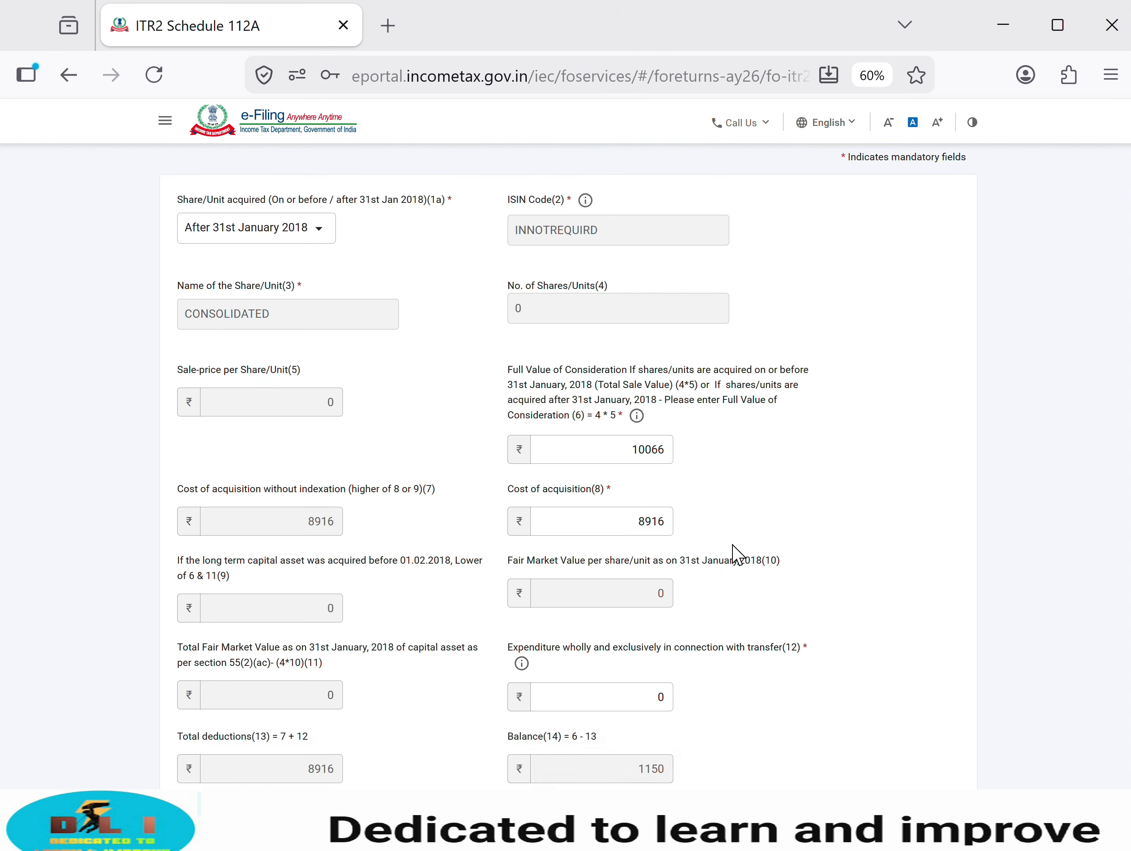
scroll(738, 556, "down", 3)
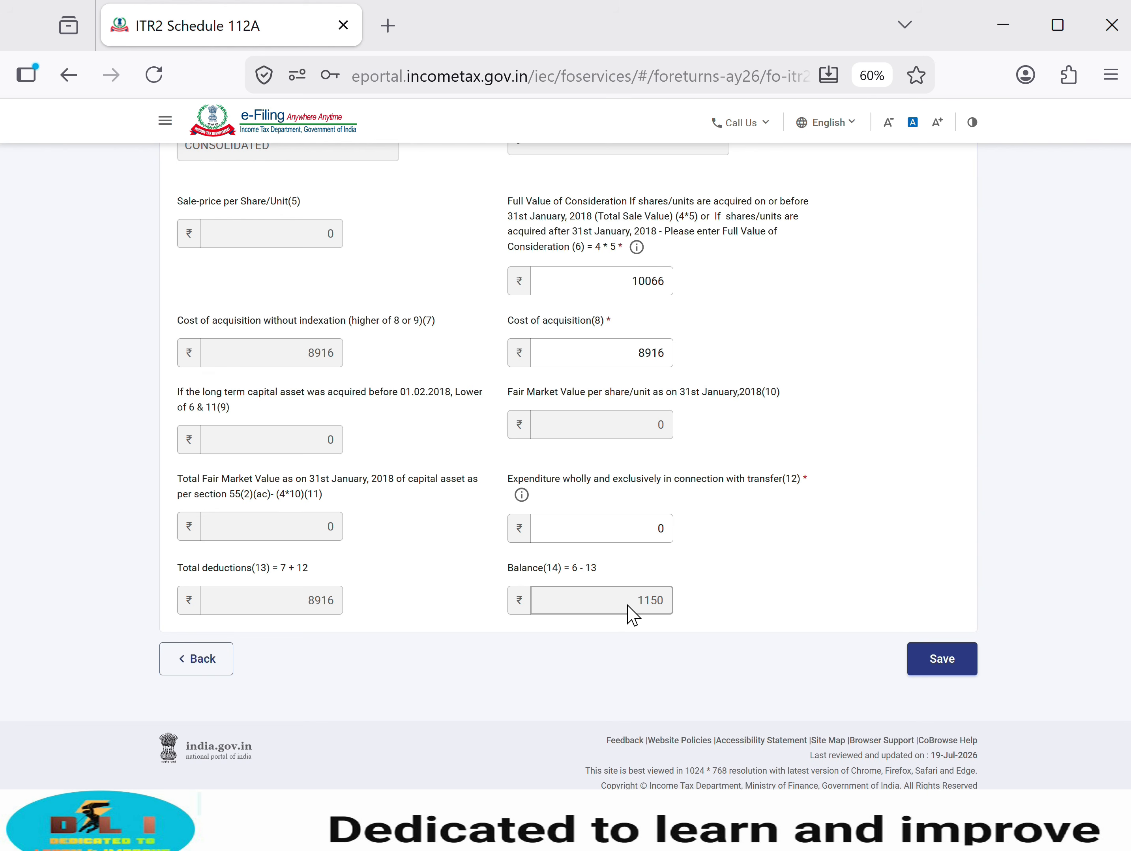
Step: Compare the 112A balance with the sheet's LTCG total, then save the entry and confirm Schedule 112A and its long-term gains item
key("alt+Tab")
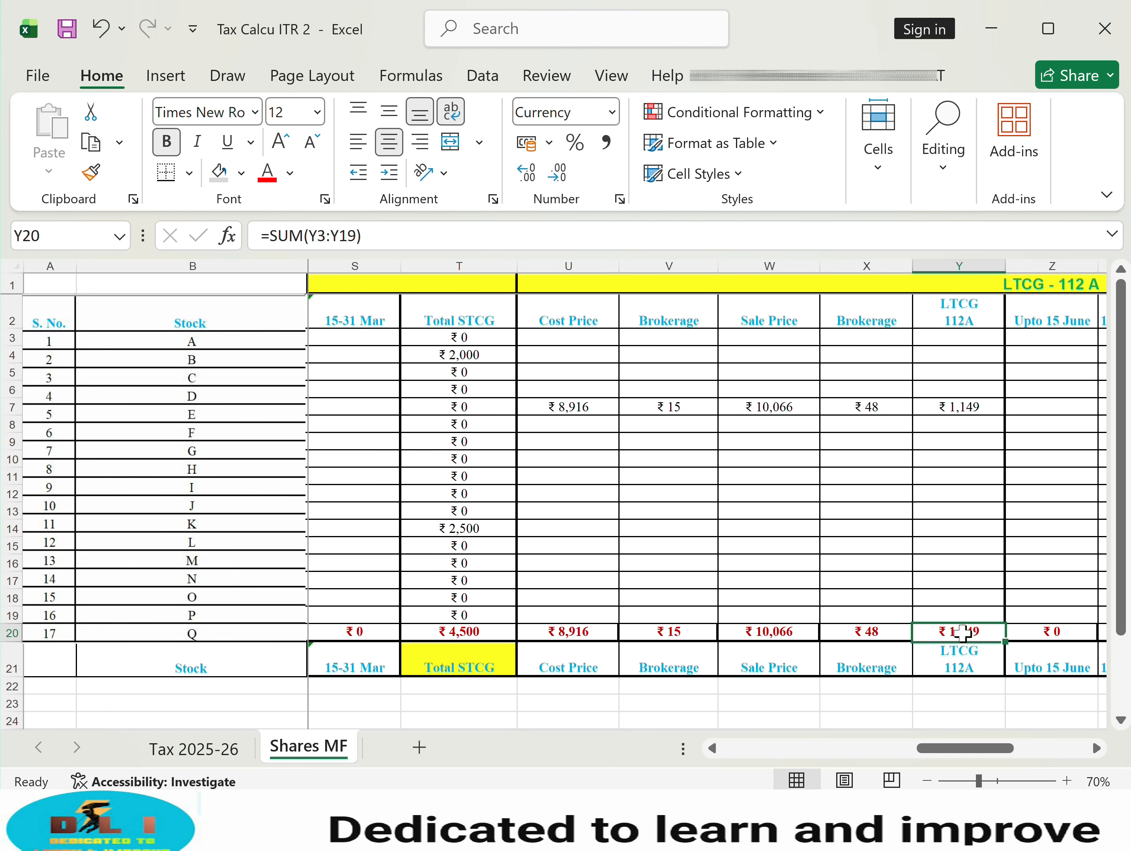
key("alt+Tab")
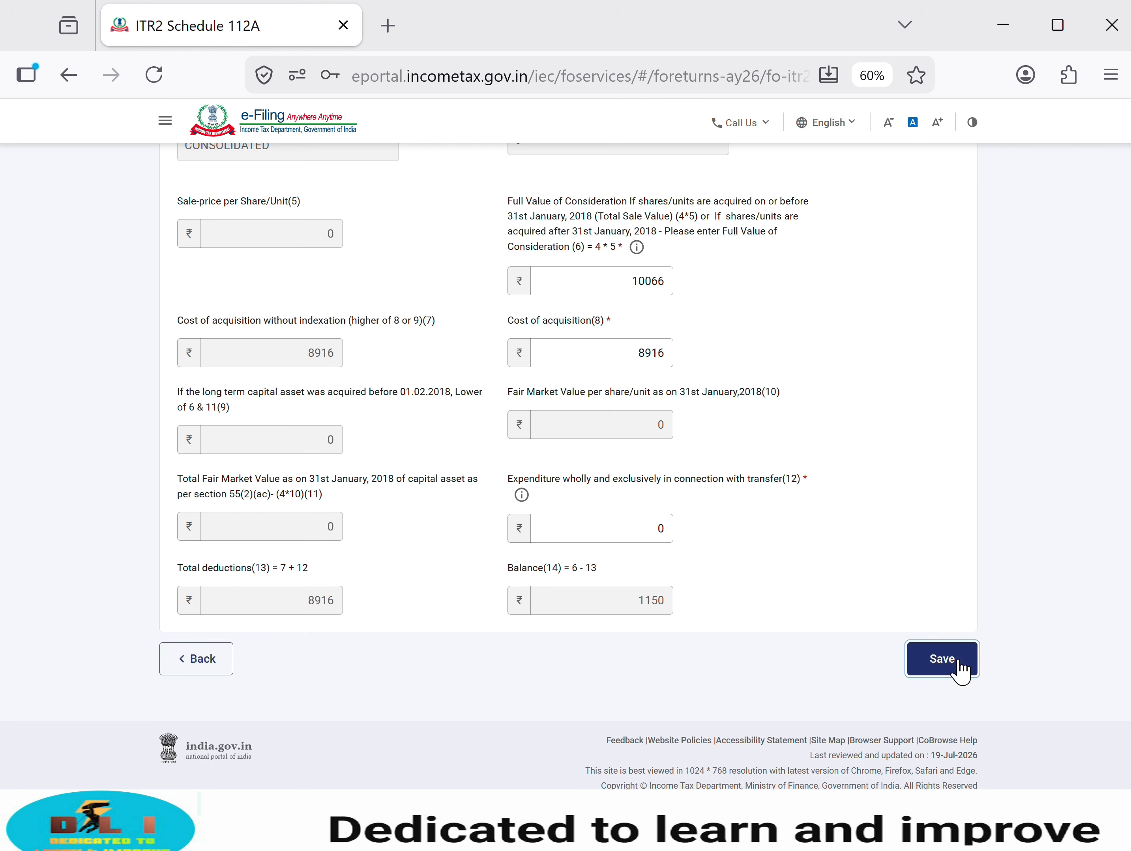
left_click(958, 658)
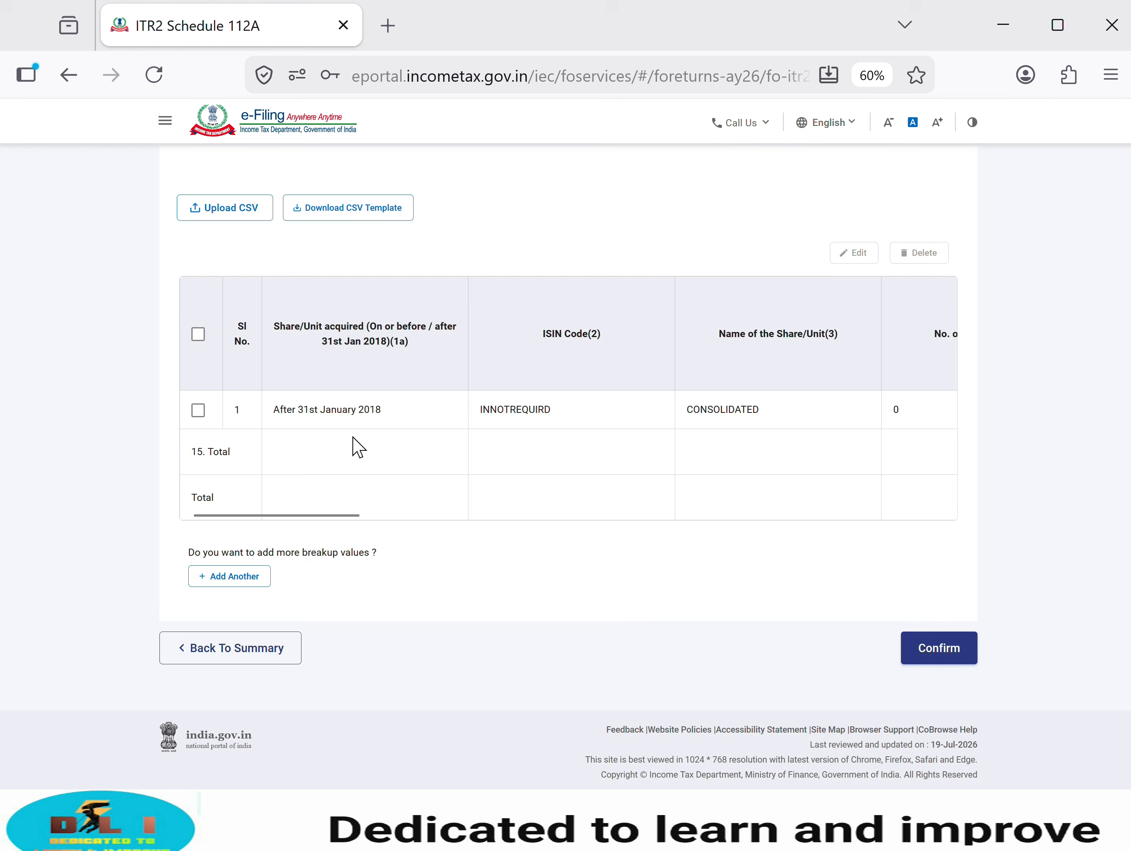
left_click_drag(308, 515, 892, 521)
left_click(950, 665)
left_click(932, 494)
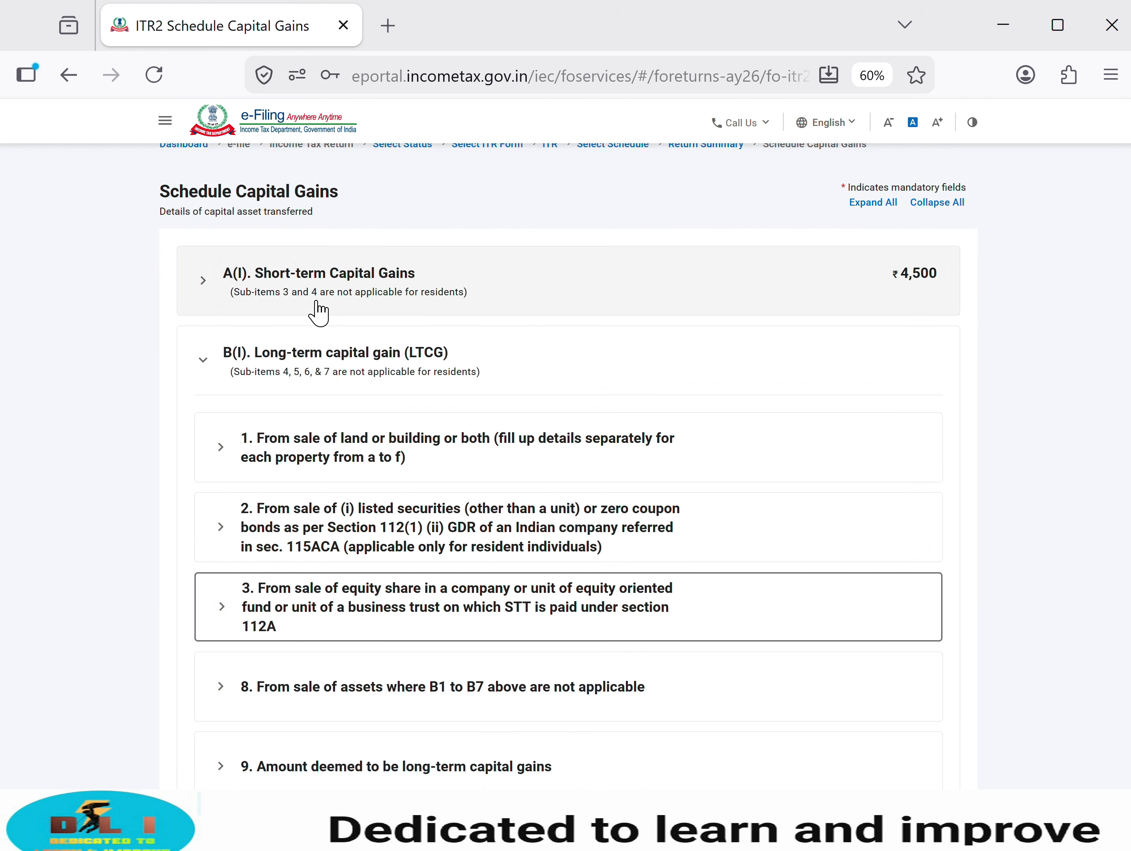
Step: Review the short-term and long-term gain items, the buy-back capital loss section and the total income chargeable under Capital Gains
left_click(318, 308)
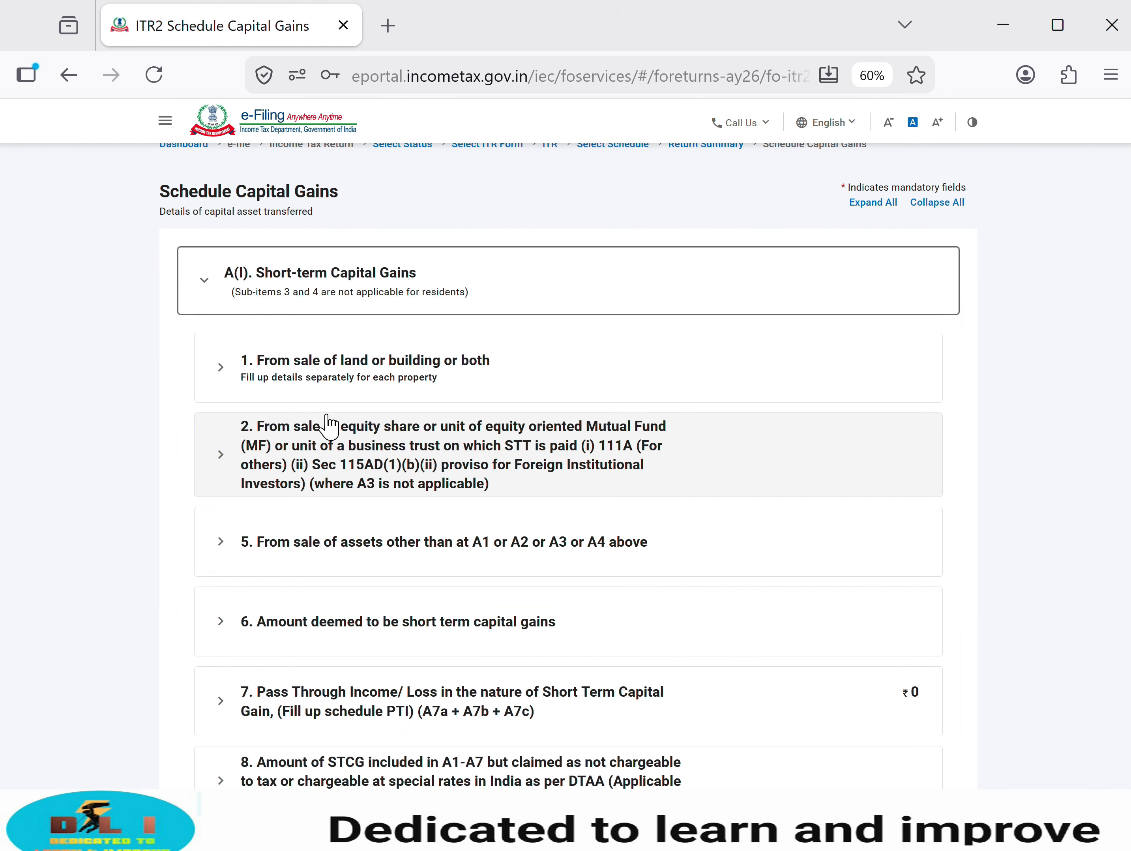
scroll(330, 426, "down", 15)
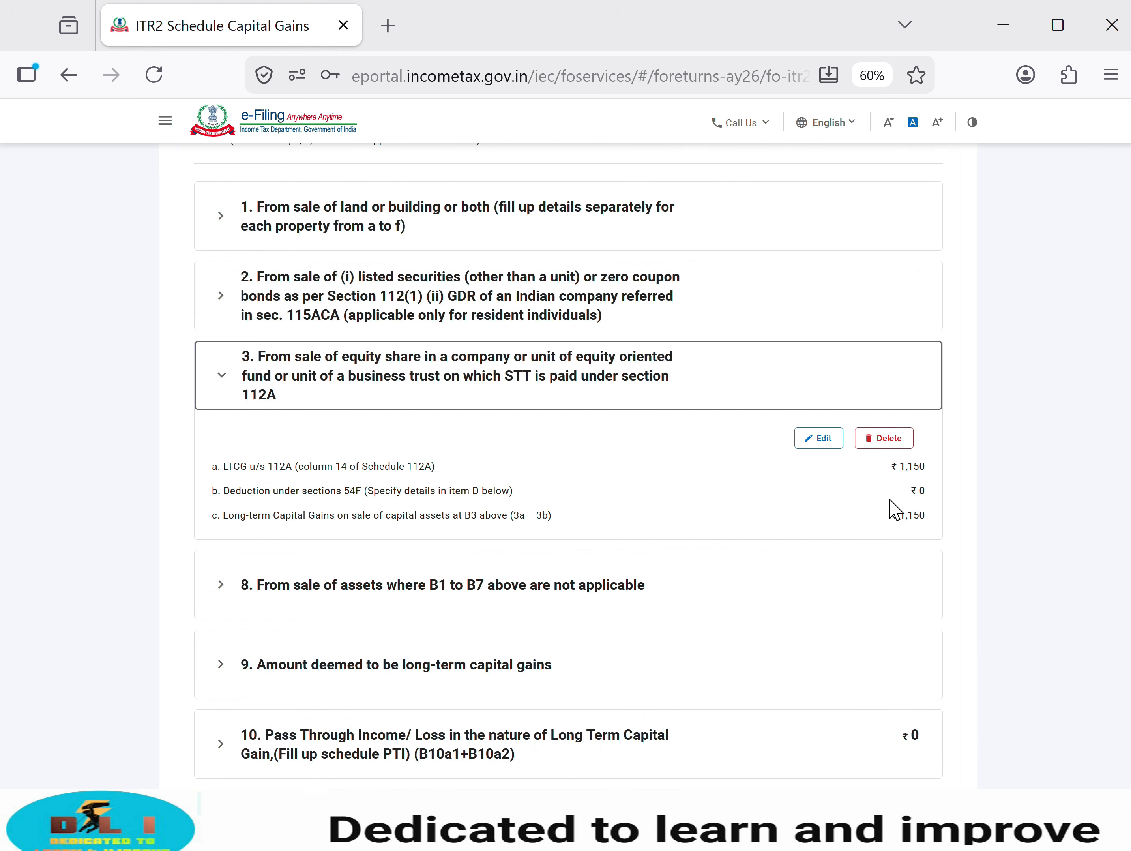
scroll(446, 642, "up", 10)
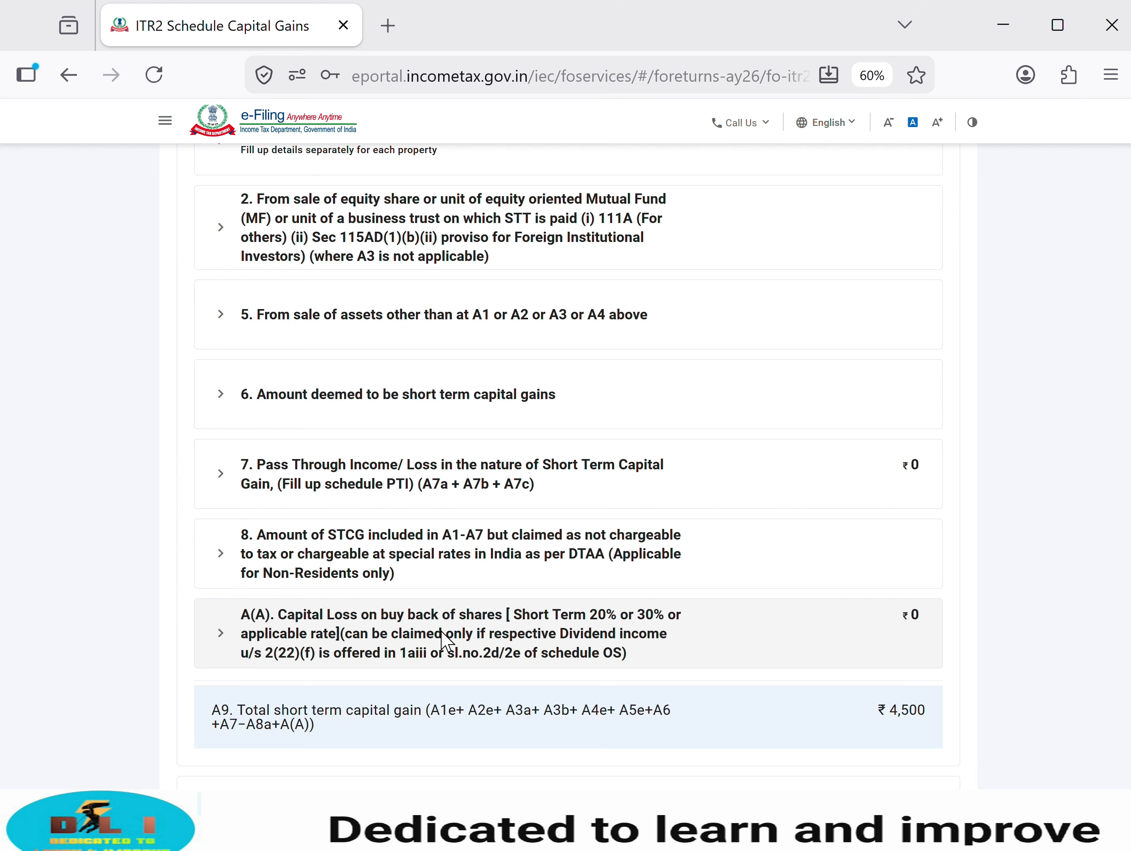
left_click(446, 641)
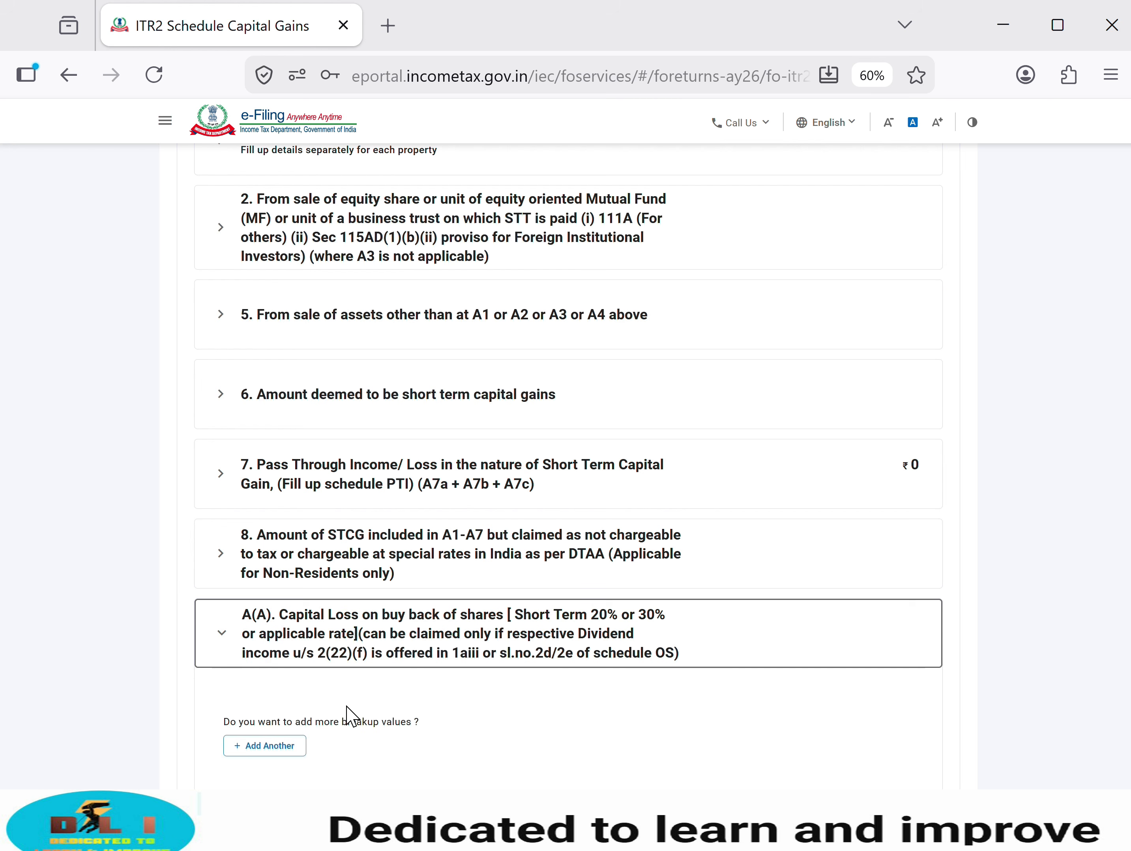
left_click(447, 608)
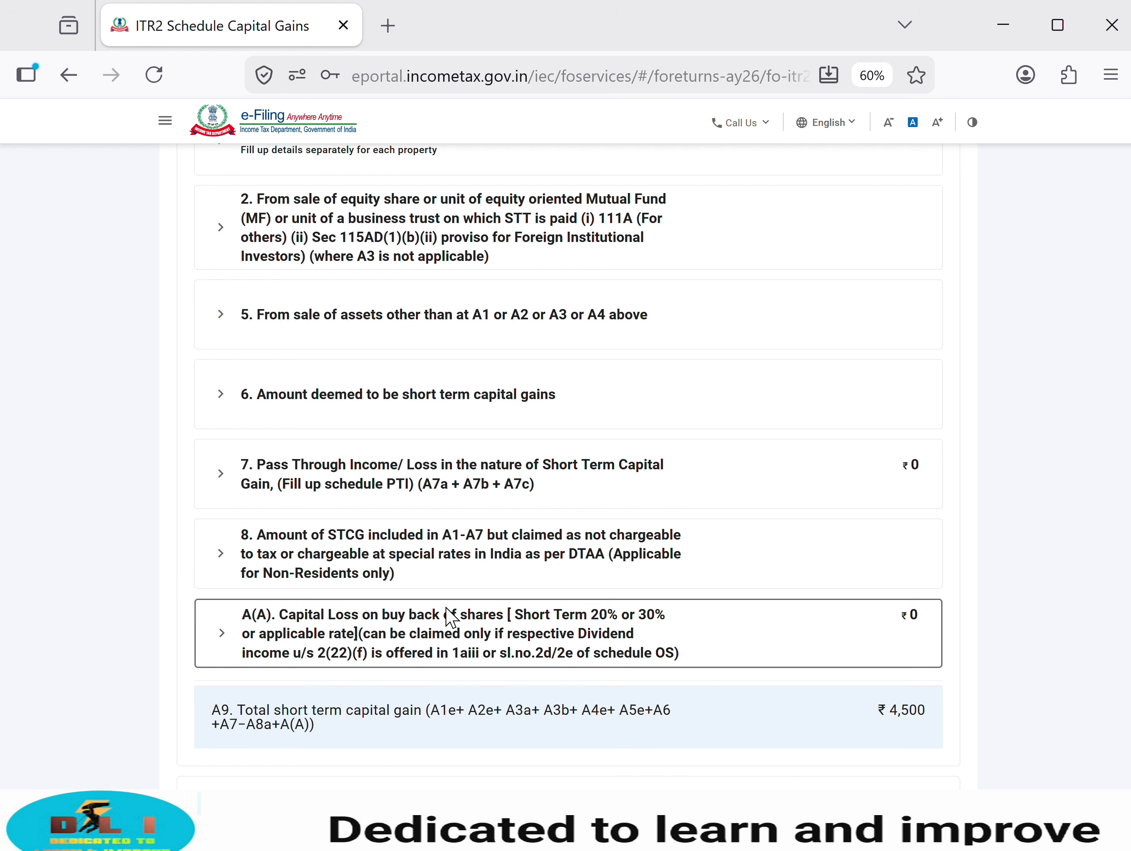
scroll(449, 616, "down", 5)
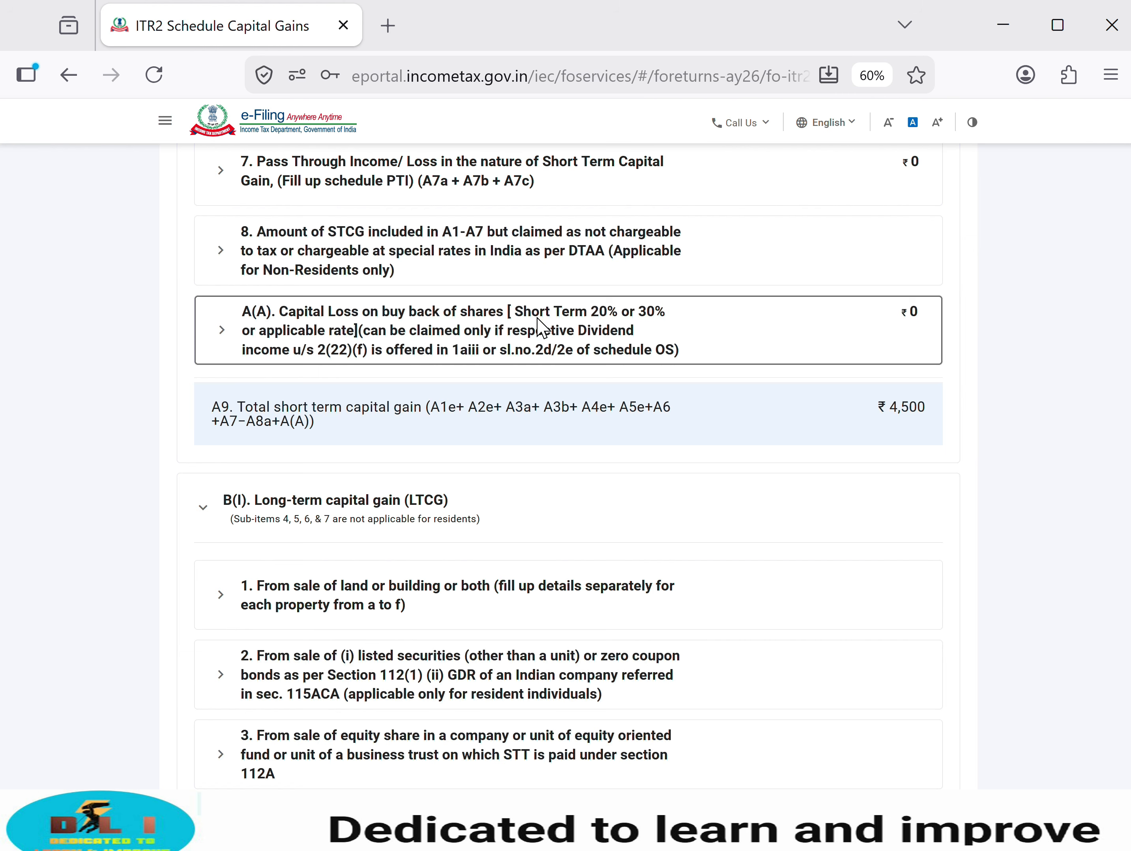
scroll(510, 432, "down", 20)
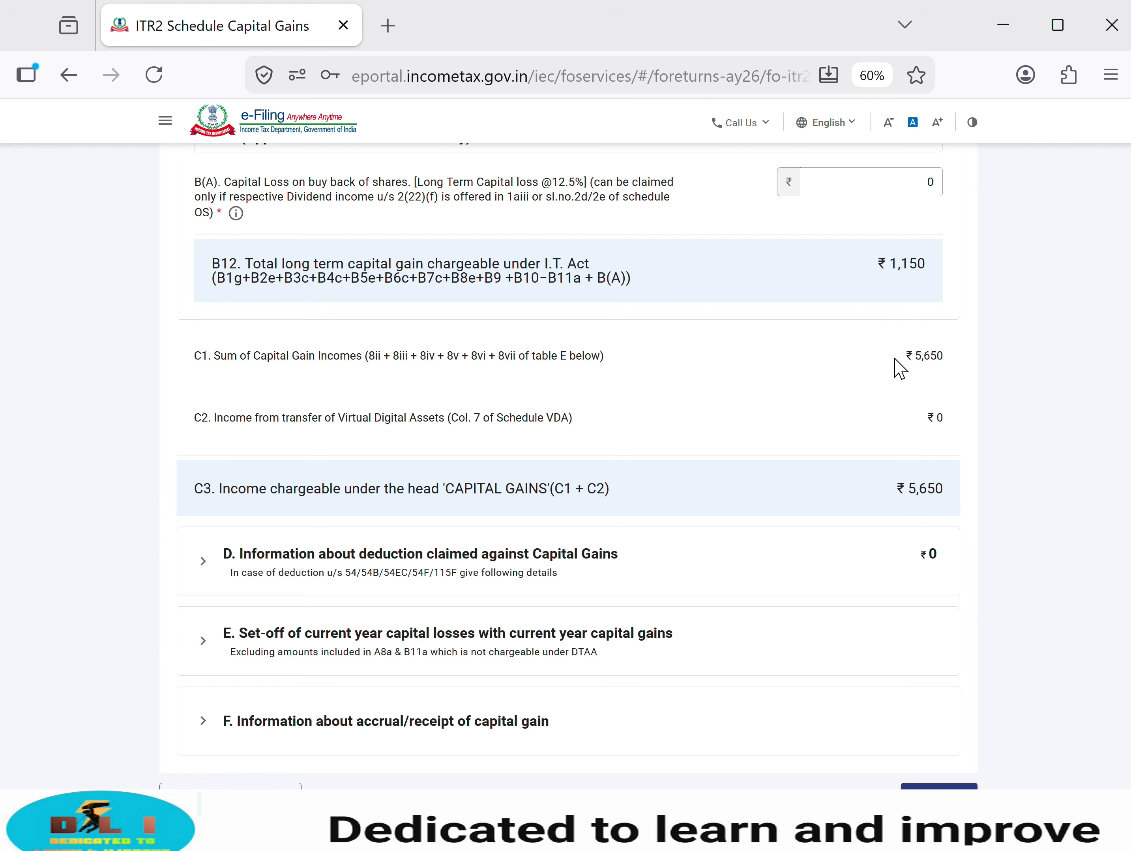
Step: In Capital Gains section F, use the Shares MF sheet to enter 20% short-term gains of 2500 for 16/9 to 15/12 and 2000 for 16/12 to 15/3
scroll(290, 613, "down", 3)
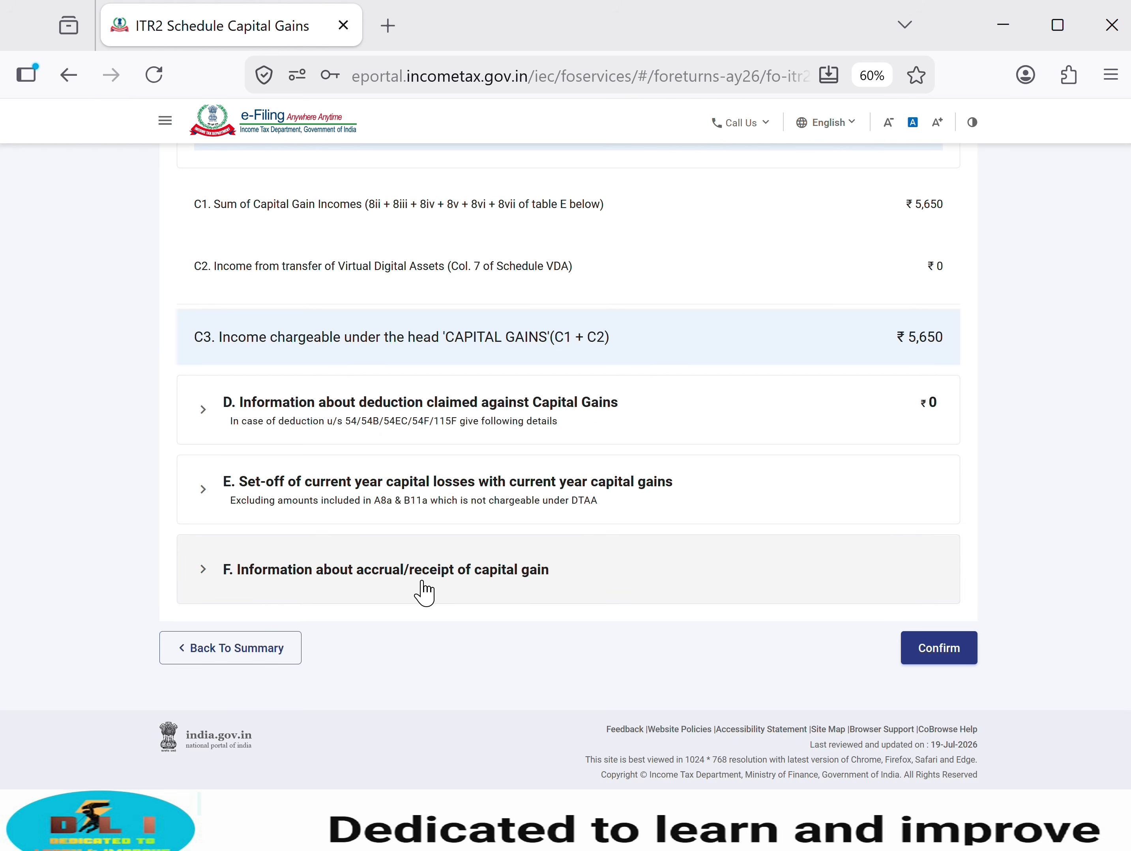
left_click(487, 594)
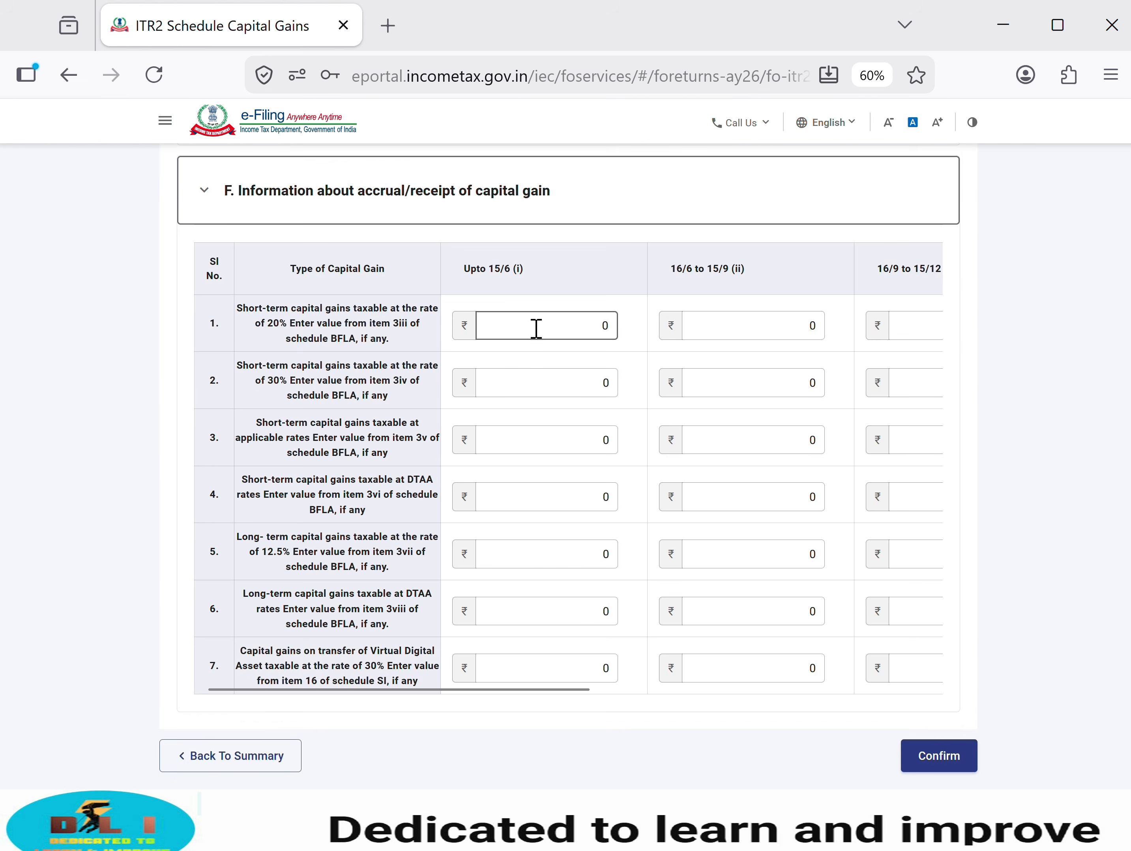
left_click(537, 328)
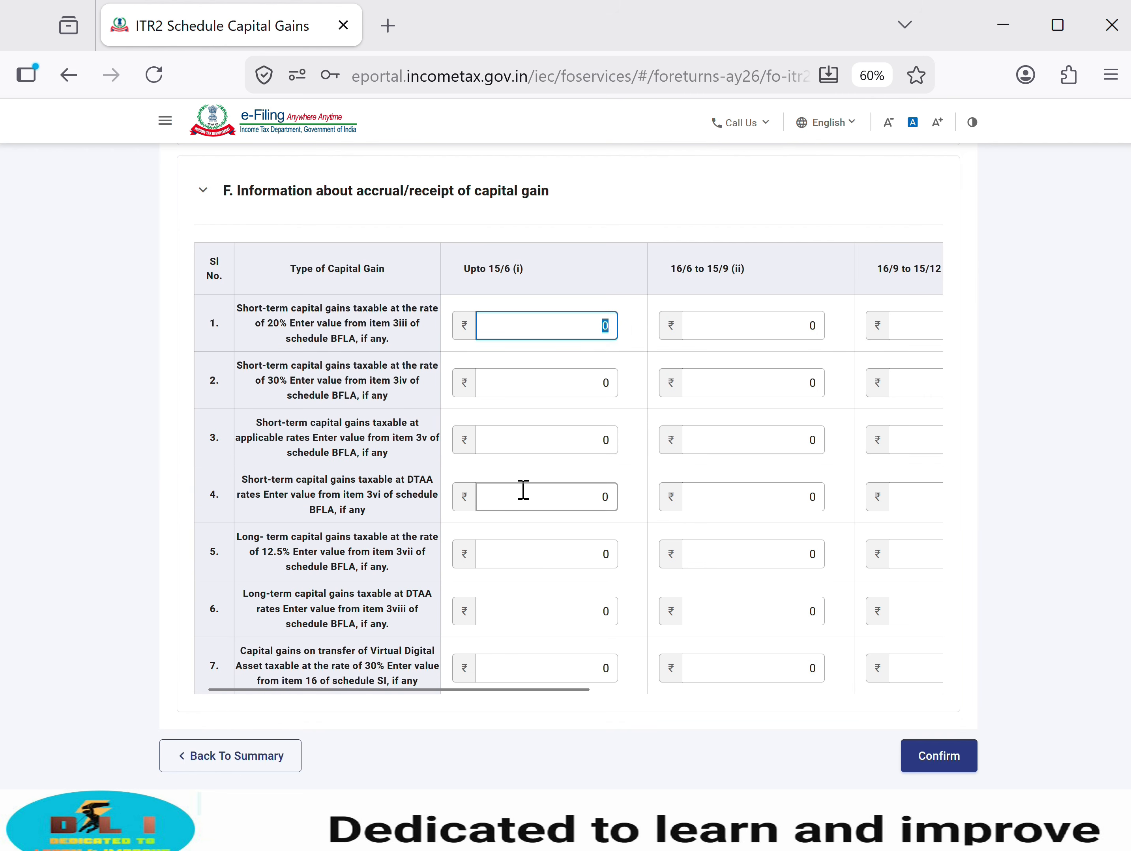
left_click(557, 551)
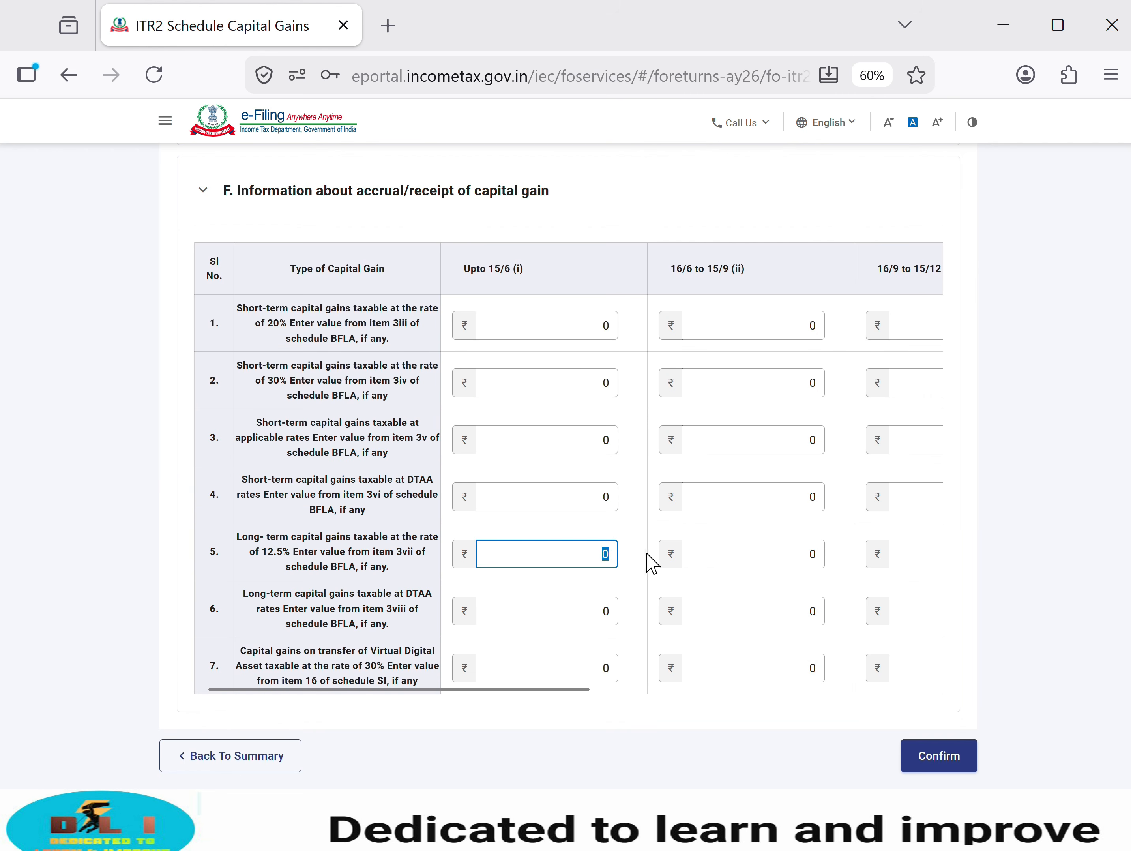
left_click(569, 322)
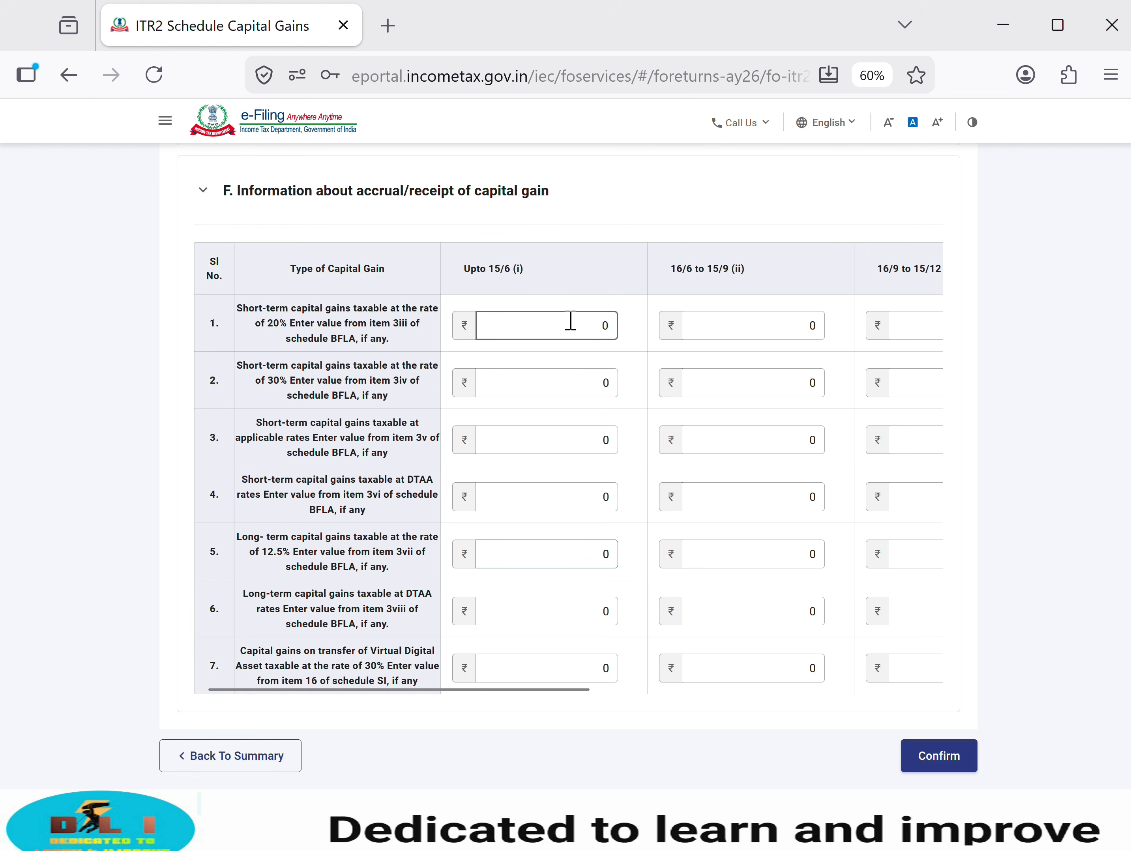
key("alt+Tab")
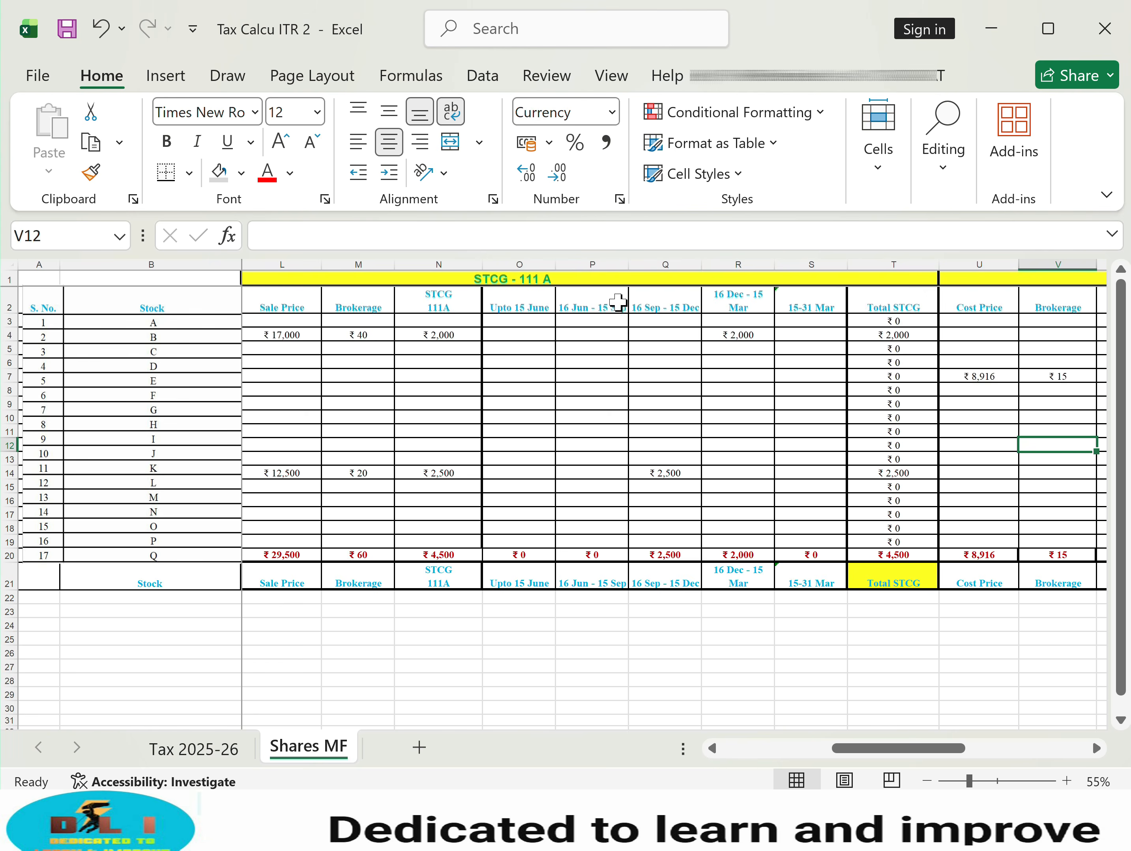
left_click(657, 307)
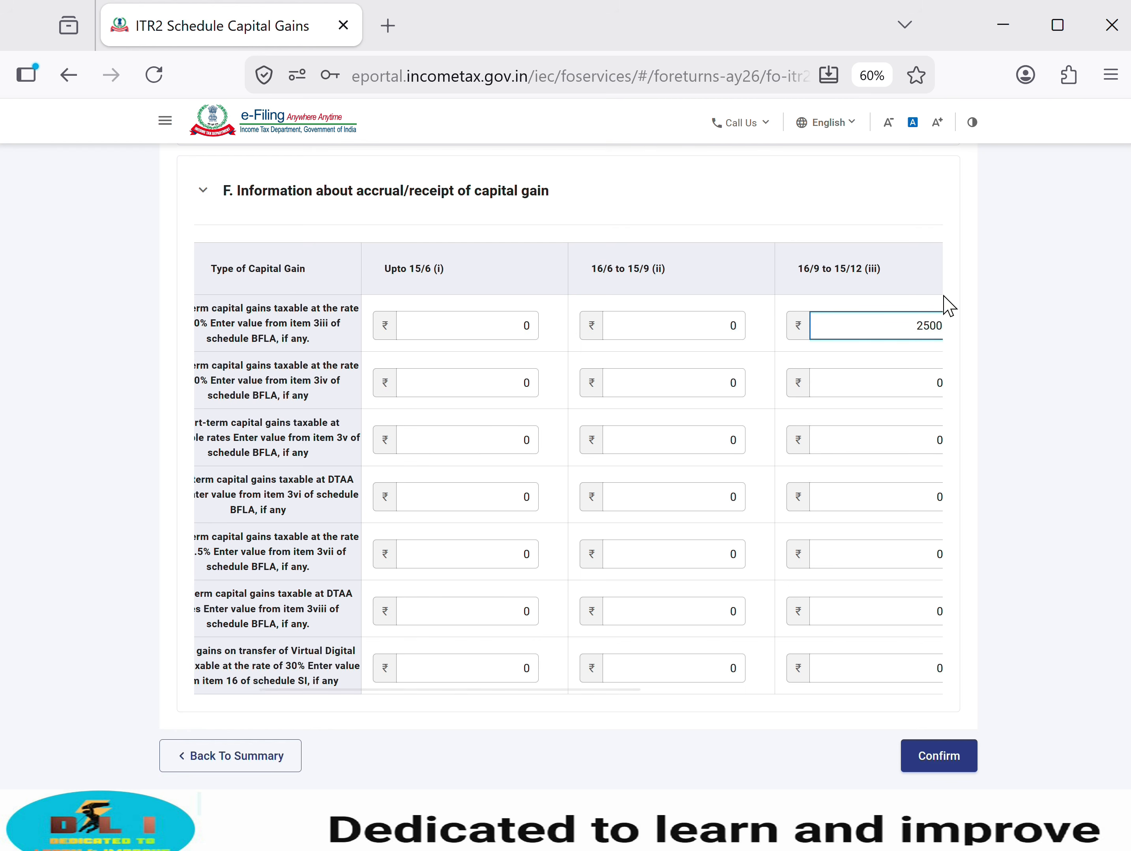
left_click_drag(572, 689, 942, 707)
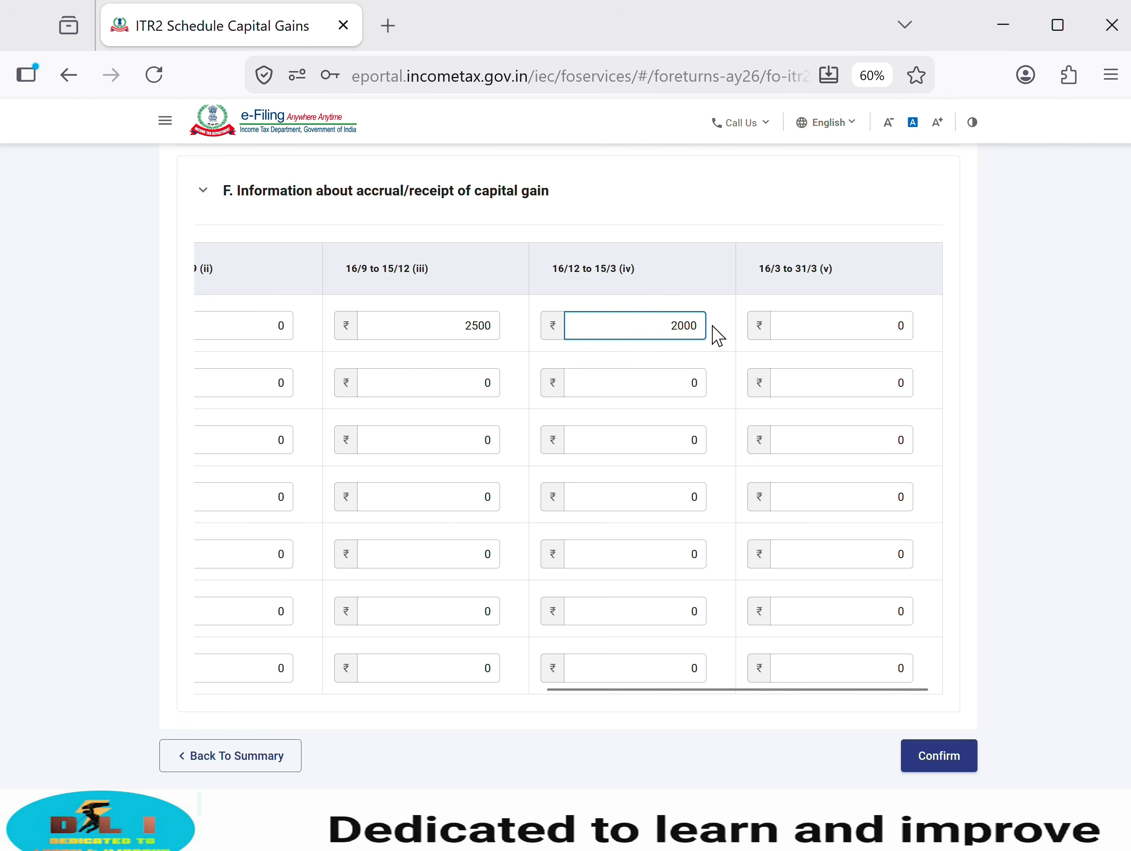
left_click(719, 354)
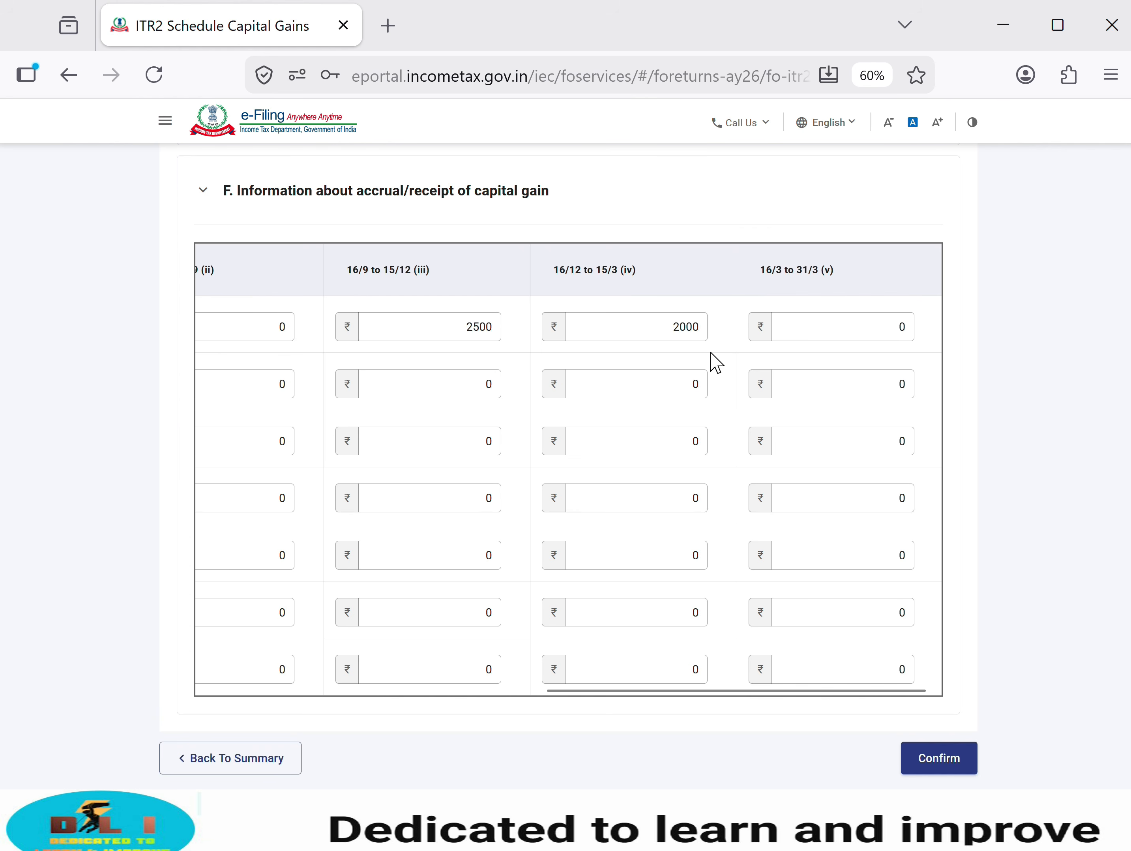
Step: Check the sheet's period-wise LTCG, enter 1150 as 12.5% long-term gain for 16/12 to 15/3, and confirm Schedule Capital Gains
left_click(927, 768)
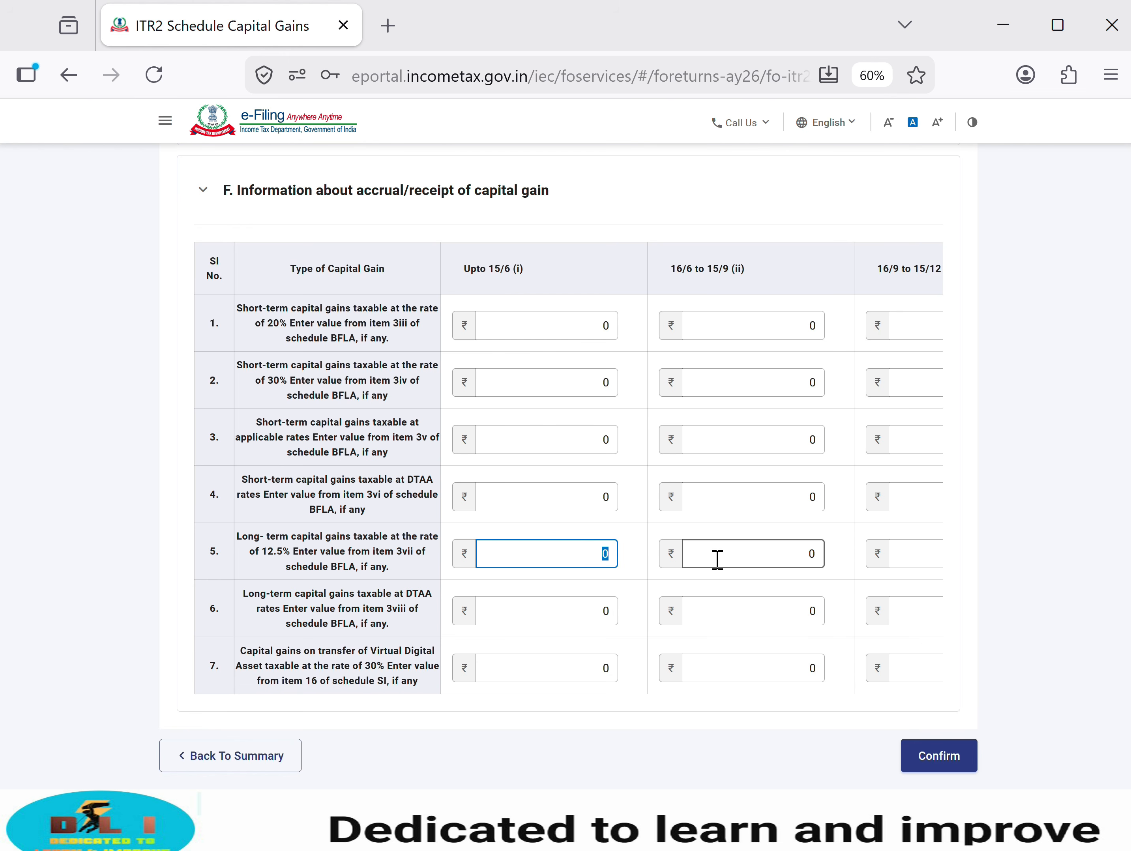
left_click(950, 765)
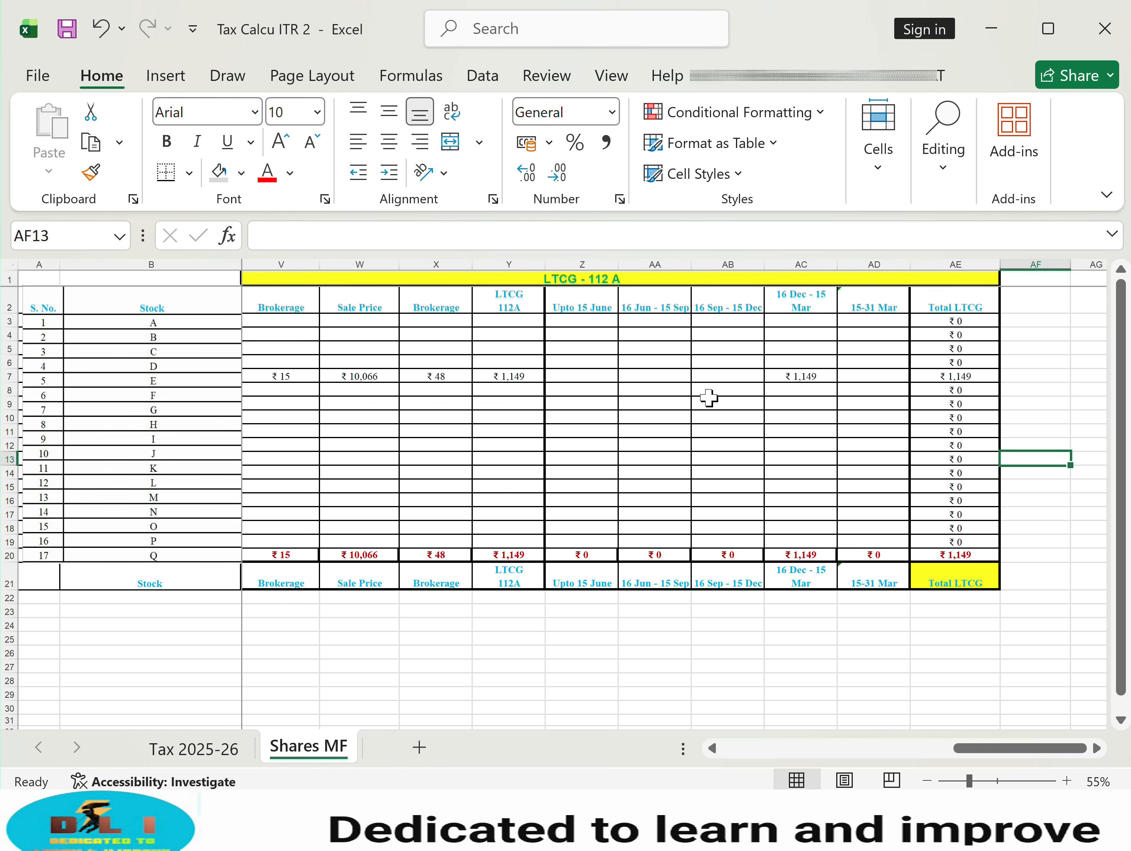
left_click(827, 377)
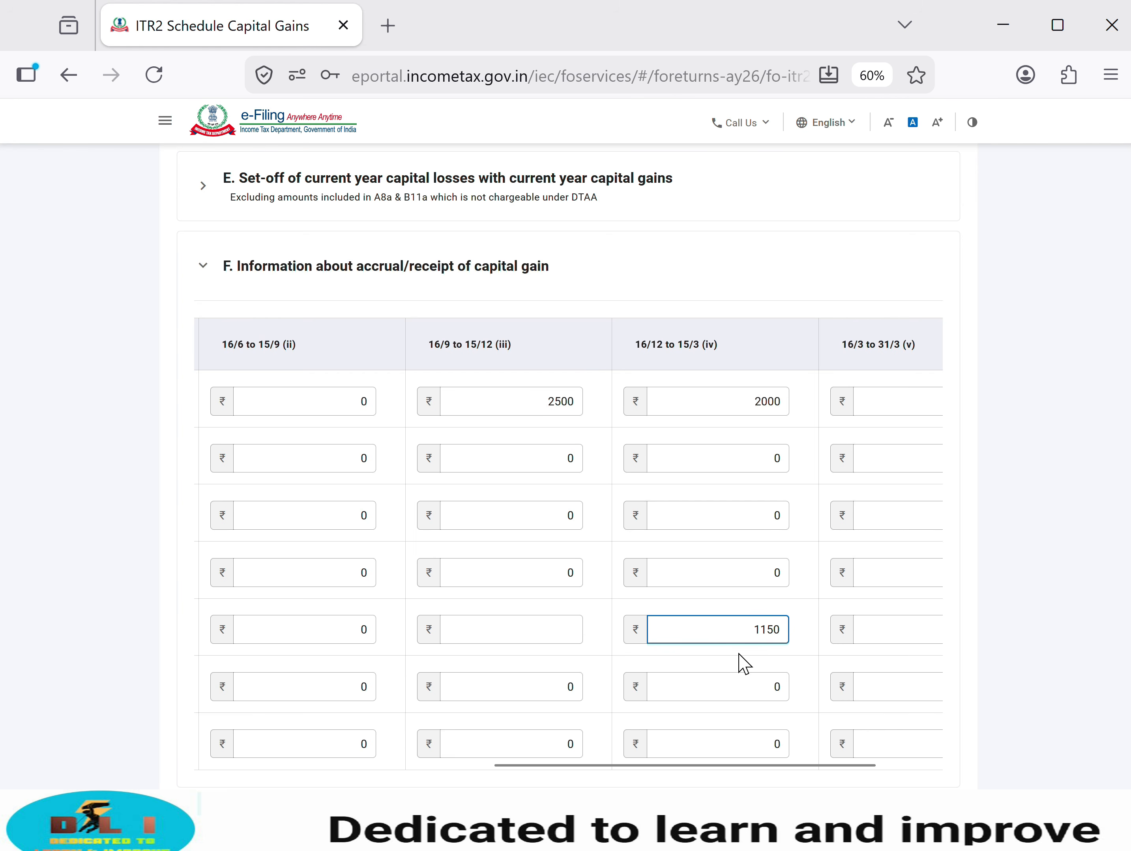
left_click(798, 656)
scroll(800, 657, "down", 3)
left_click(939, 660)
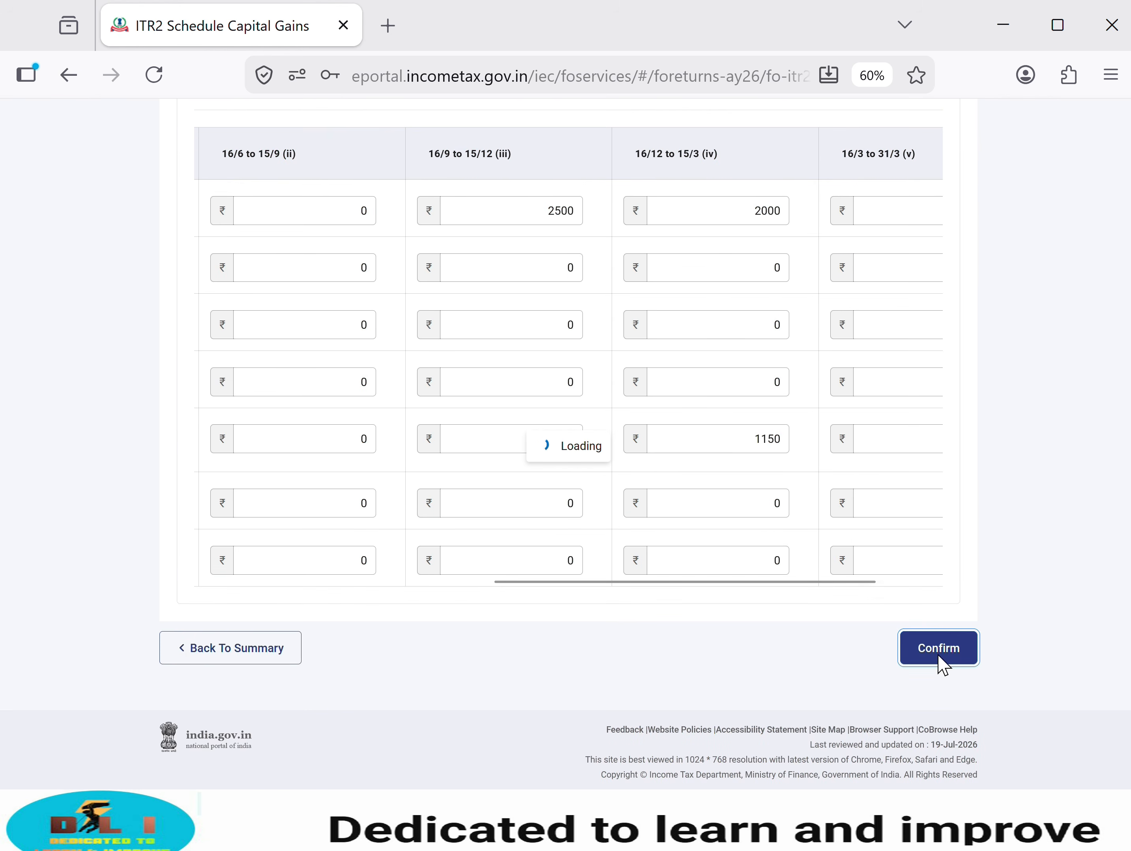
Step: Open Schedule 112A from the return summary, check the balance of the share entry and confirm the schedule
scroll(426, 423, "up", 10)
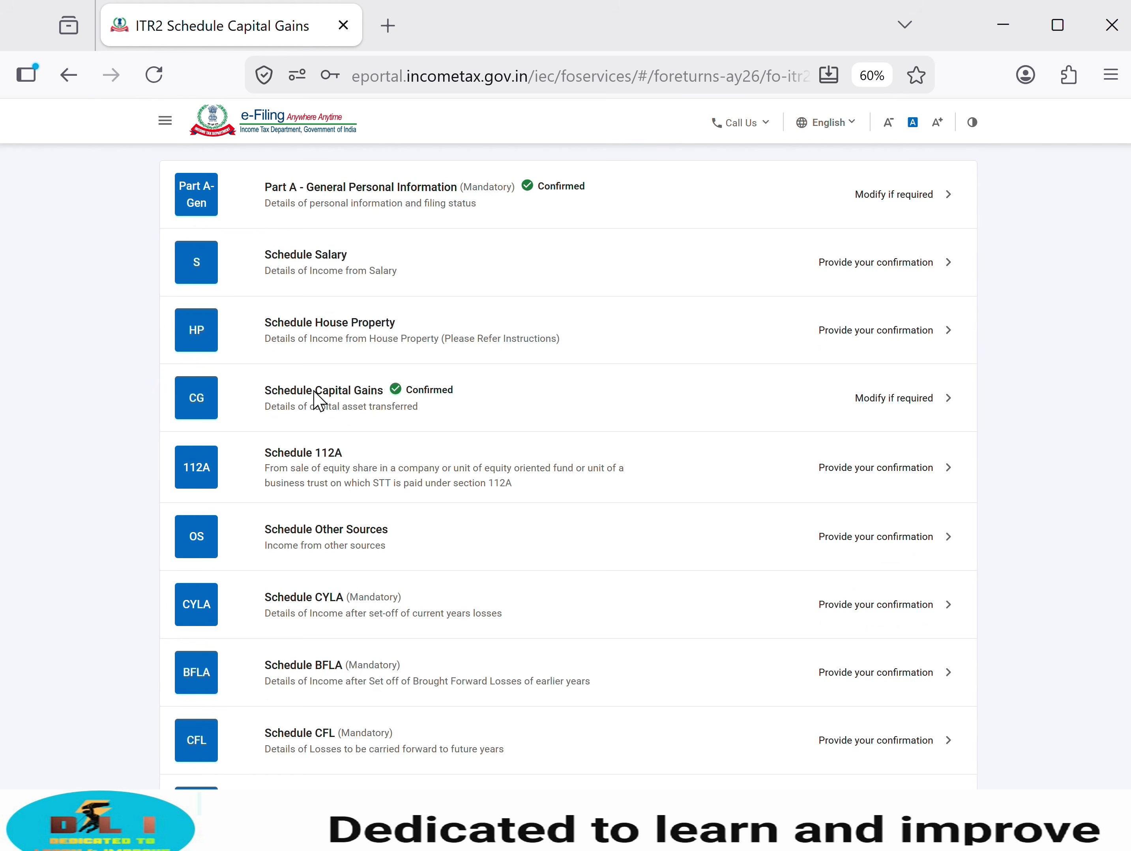
left_click(344, 485)
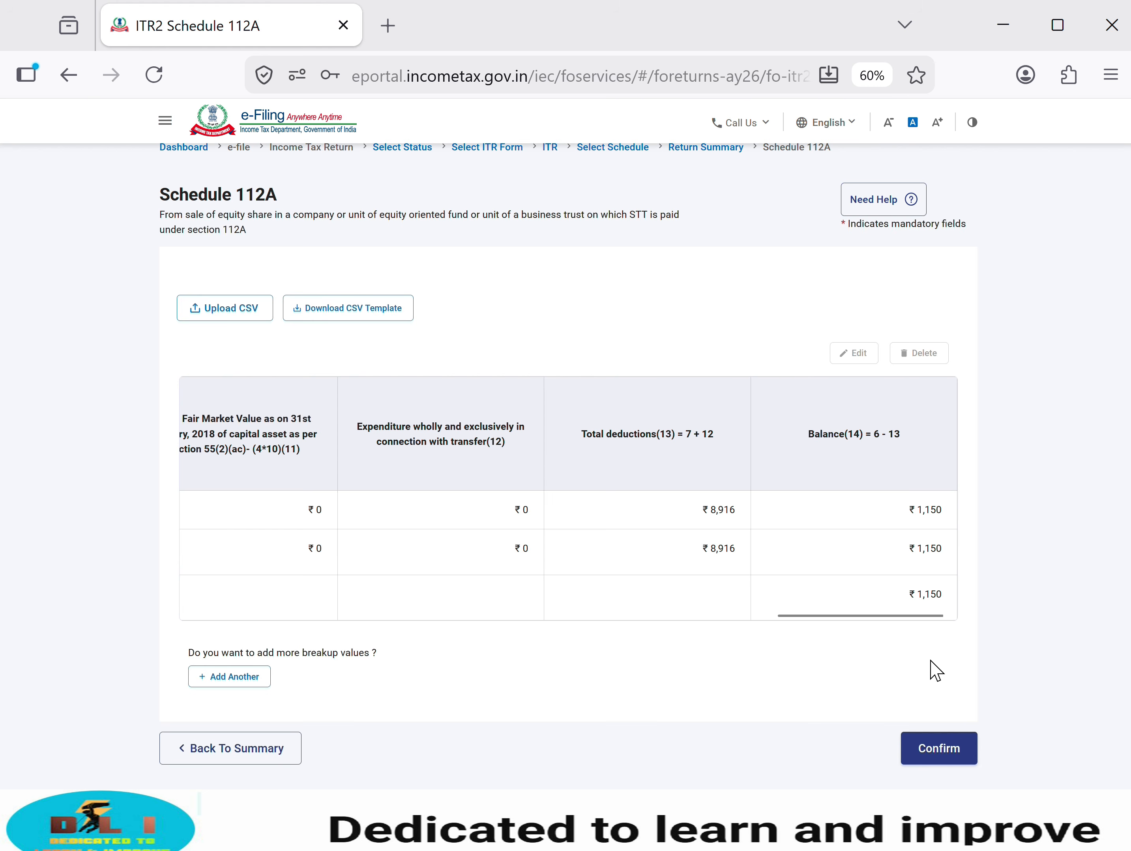
left_click(952, 757)
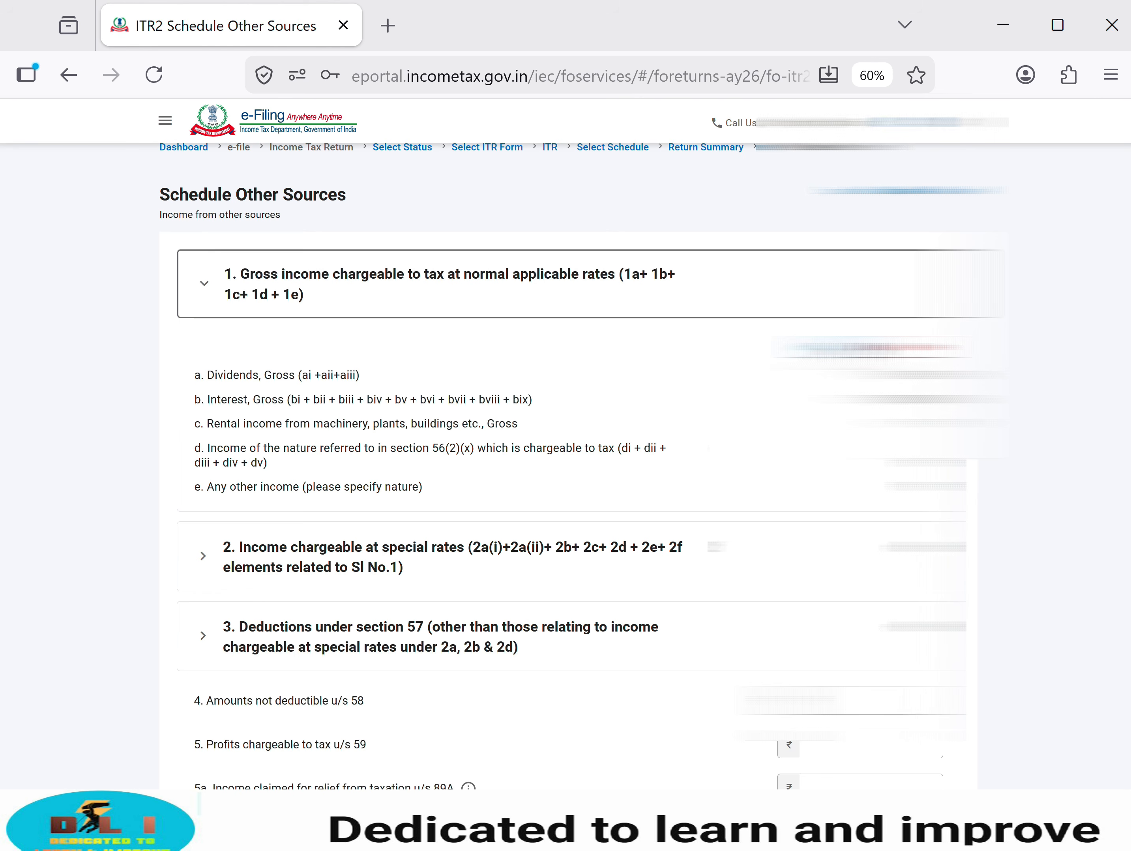
Step: Review and save the gross income at normal rates in Schedule Other Sources, and expand its accrual/receipt information in item 10
left_click(566, 288)
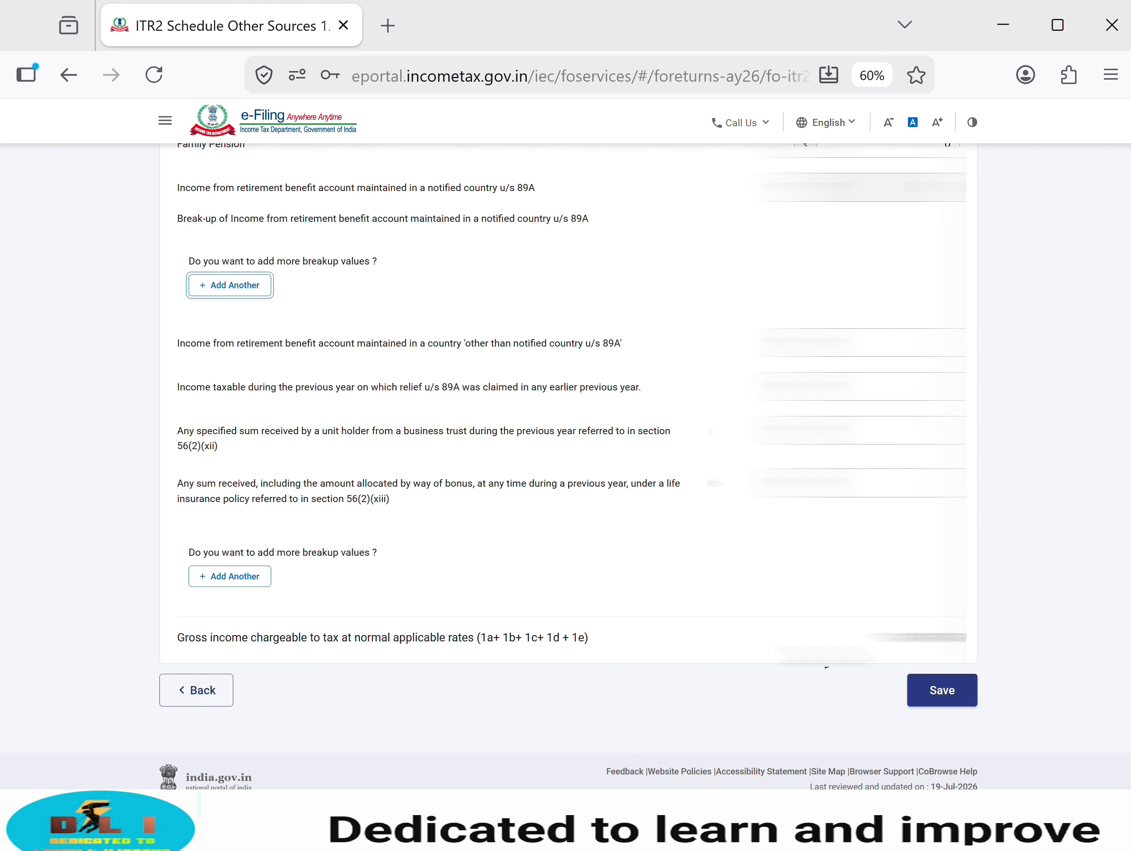
left_click(949, 701)
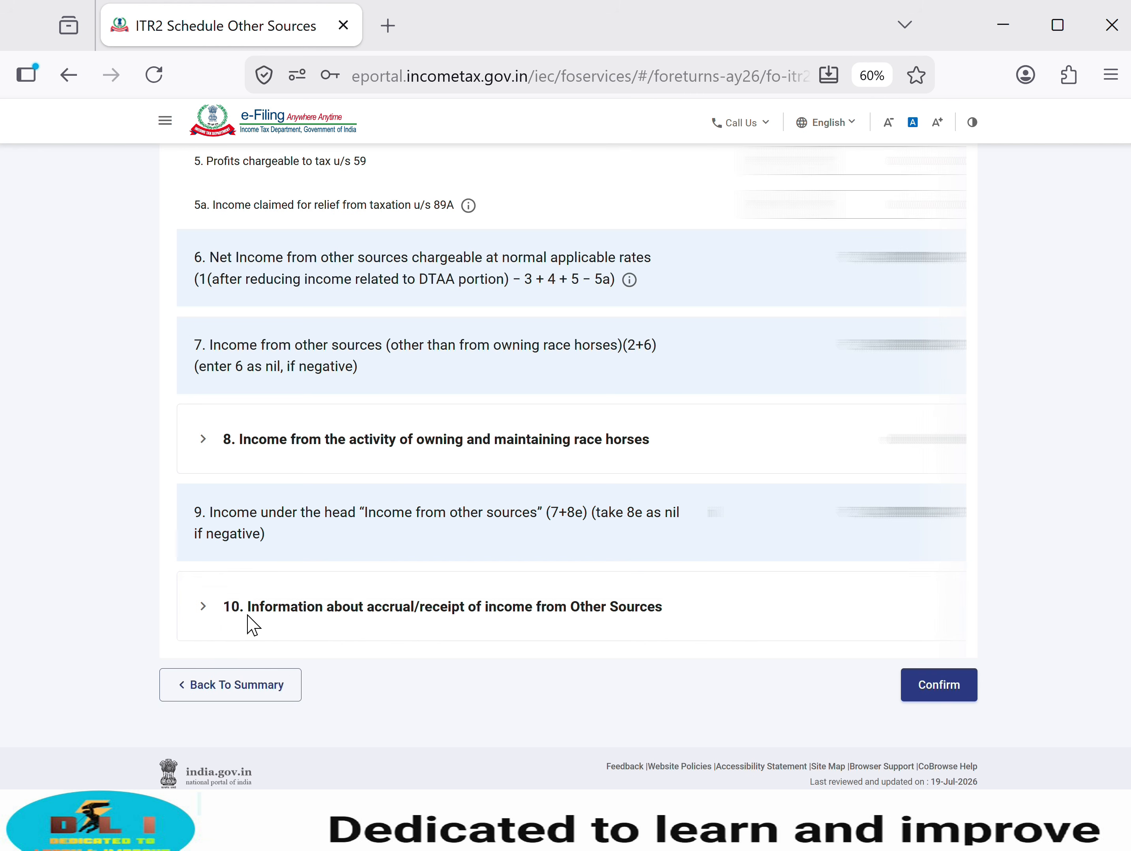
left_click(251, 608)
scroll(251, 515, "down", 5)
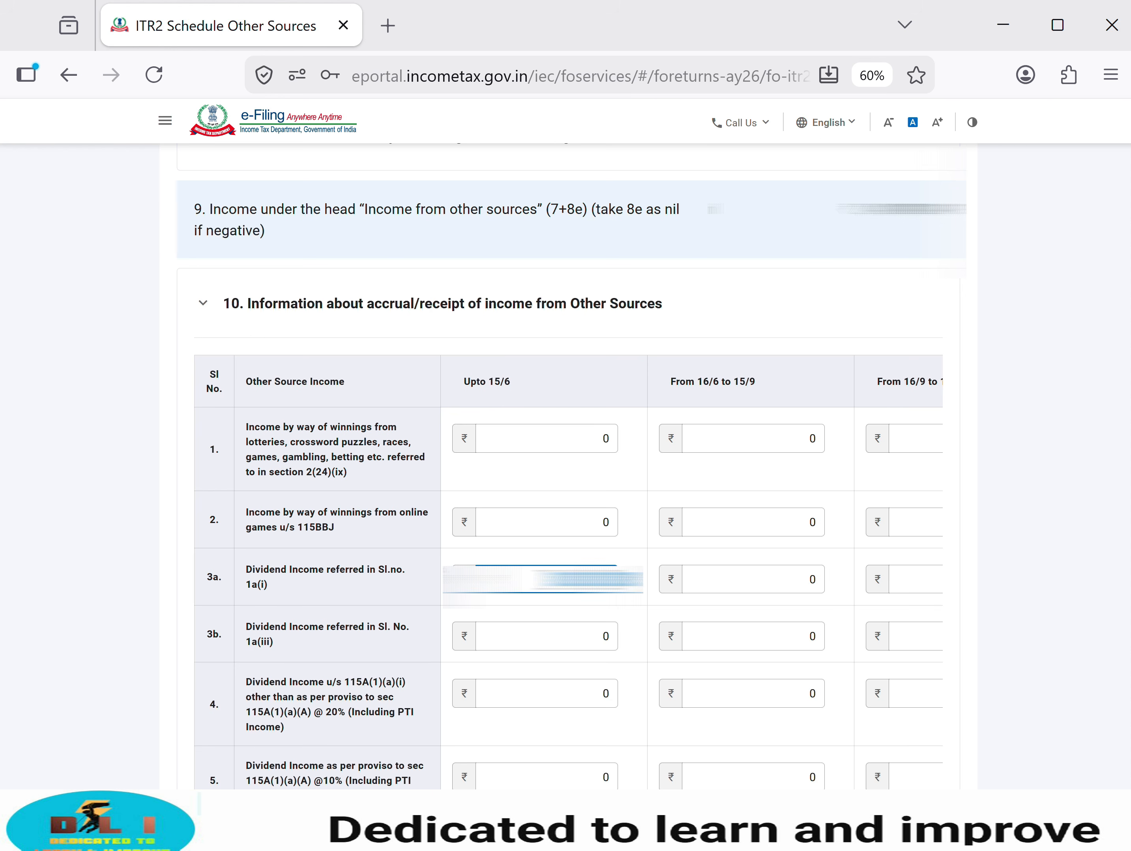
Step: Check the period-wise dividend income referred in Sl. no. 1a(i) against the shares workbook and confirm Schedule Other Sources
left_click(697, 577)
key("alt+Tab")
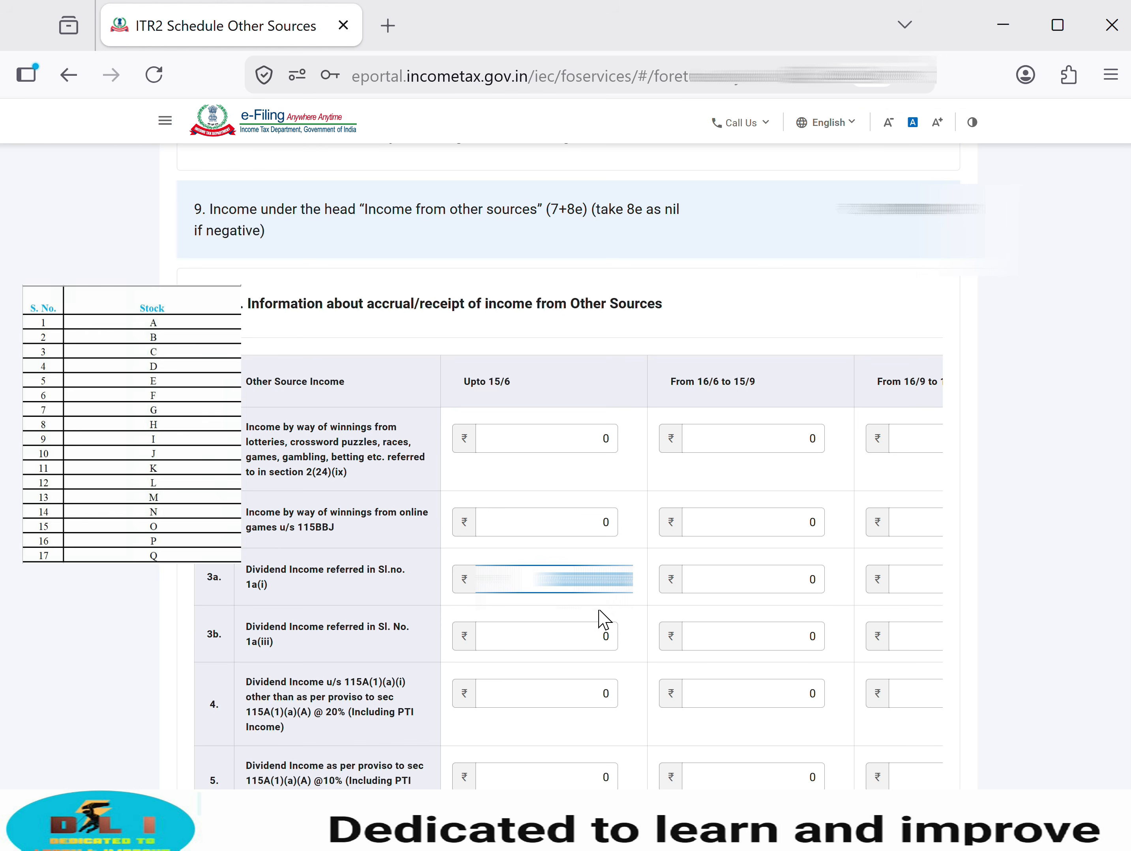
key("alt+Tab")
scroll(637, 551, "down", 10)
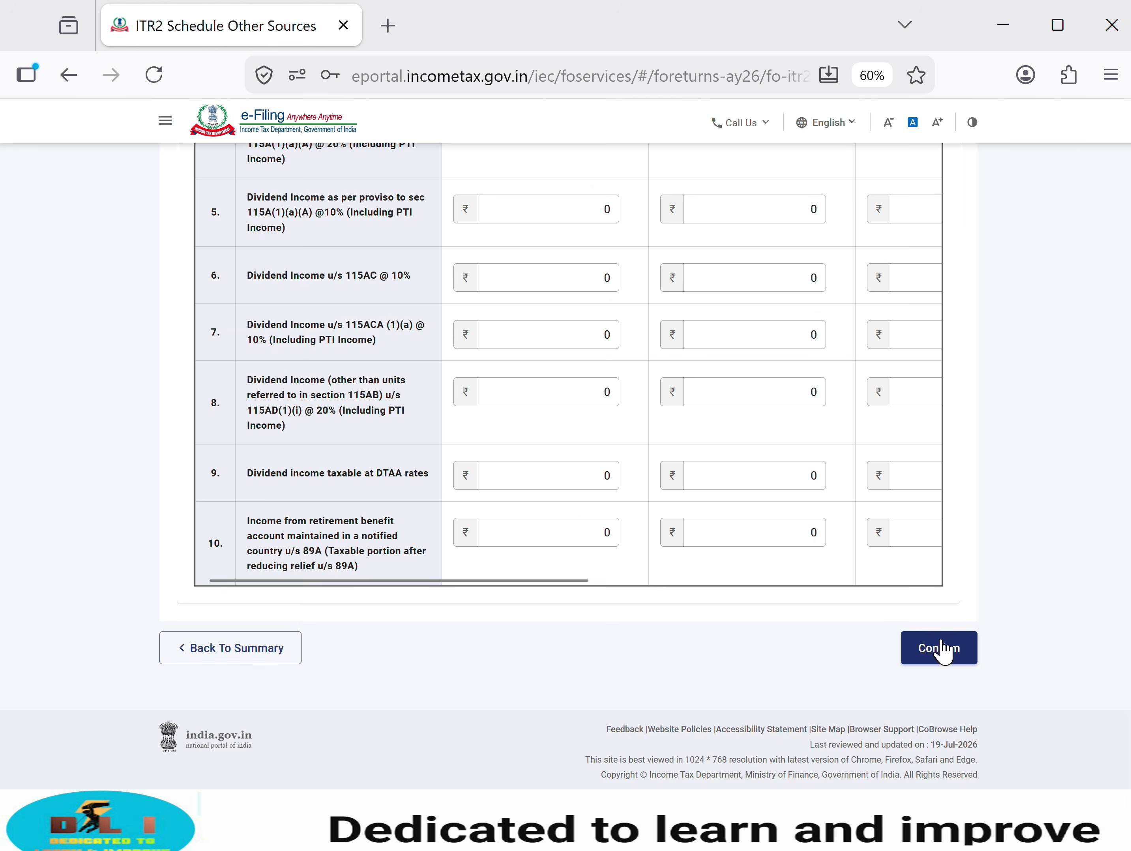
left_click(938, 646)
Step: Open Schedule CYLA, review the current-year loss set-off table, leave its auto-populated details unedited and confirm the schedule
left_click(373, 362)
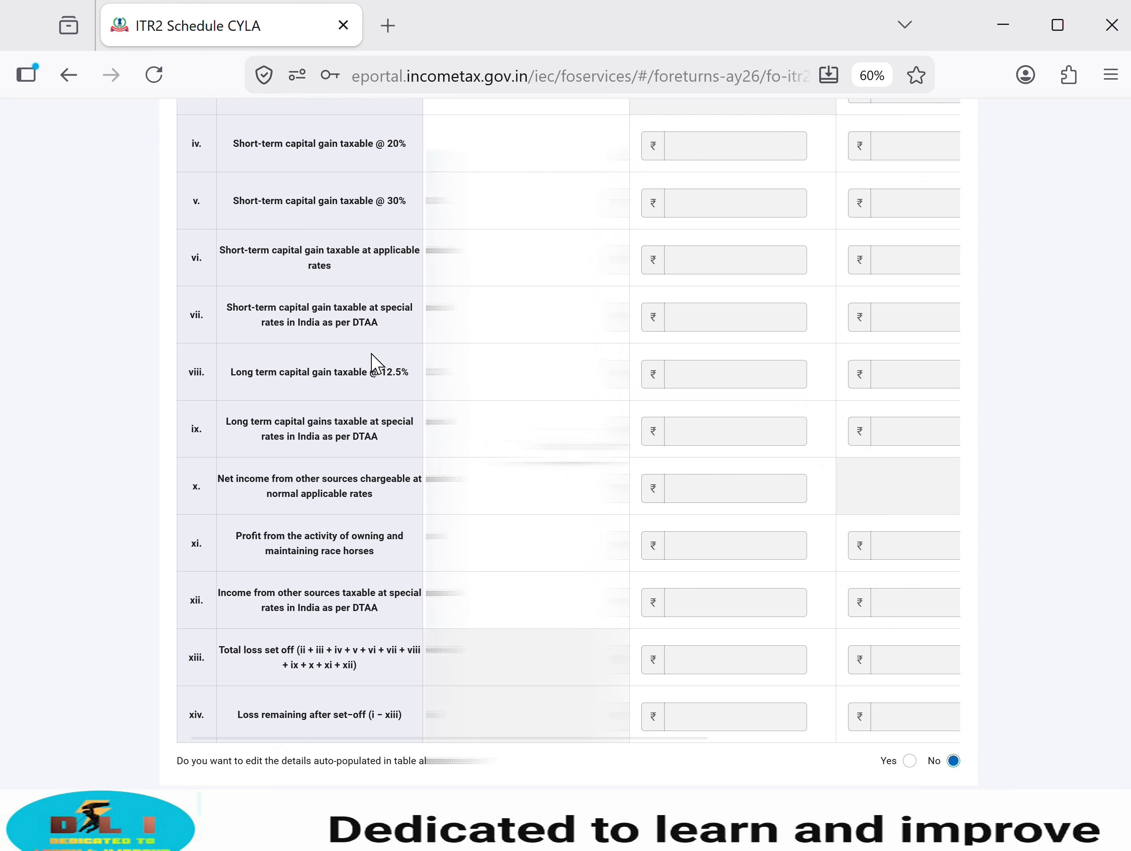
scroll(373, 361, "up", 5)
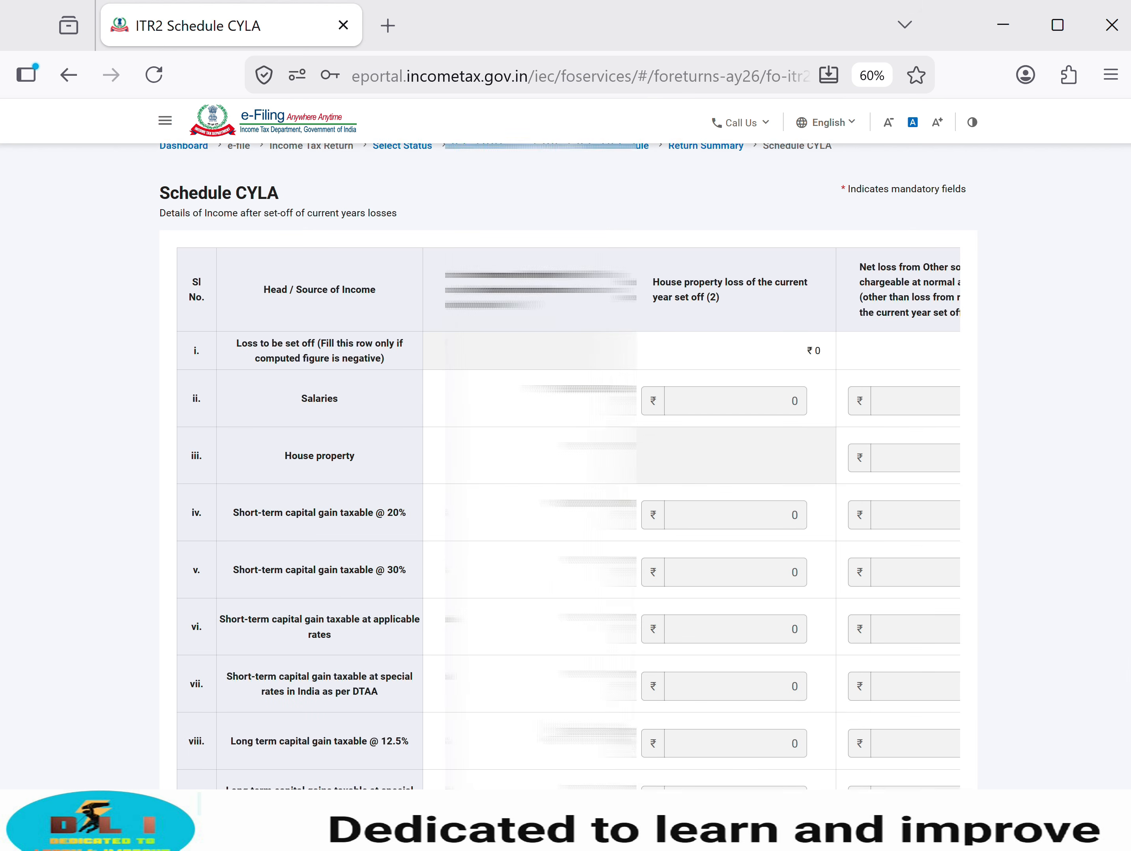
scroll(579, 731, "down", 8)
left_click(939, 727)
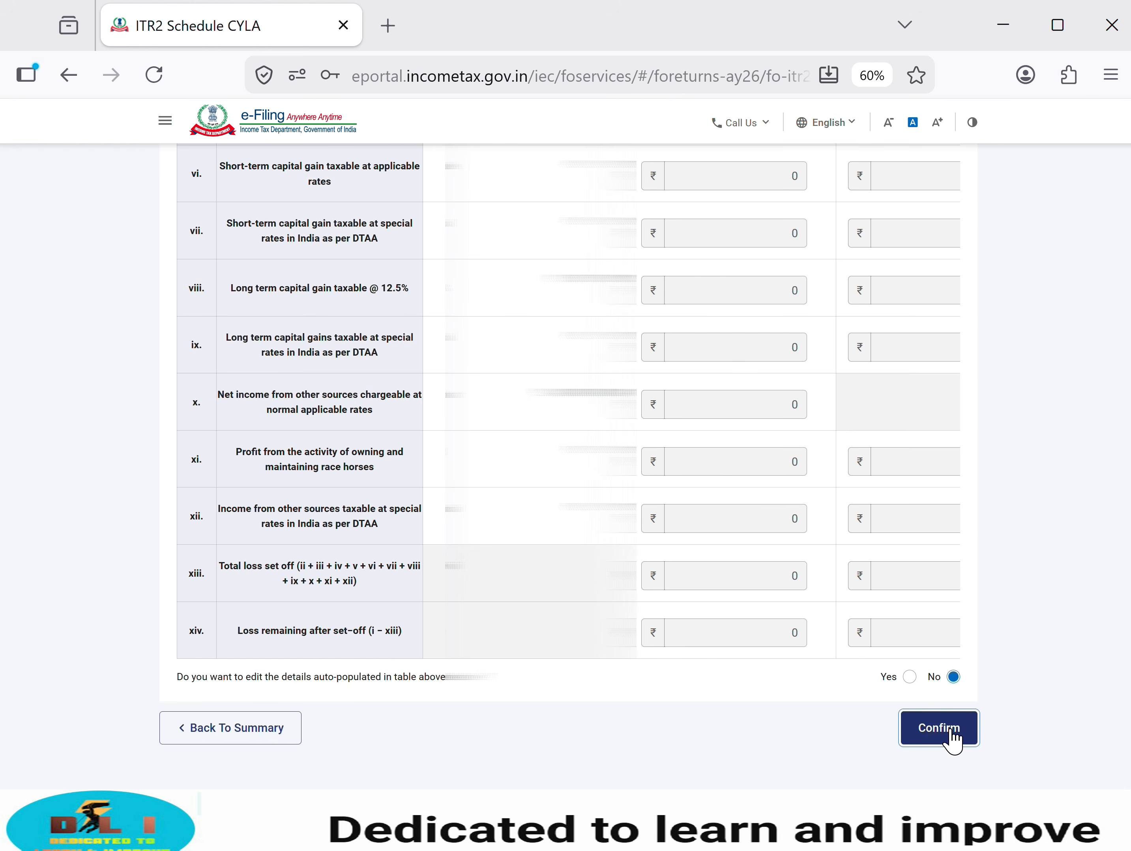
Step: Review and confirm Schedule BFLA for brought forward losses and Schedule CFL for losses carried forward to future years
left_click(310, 348)
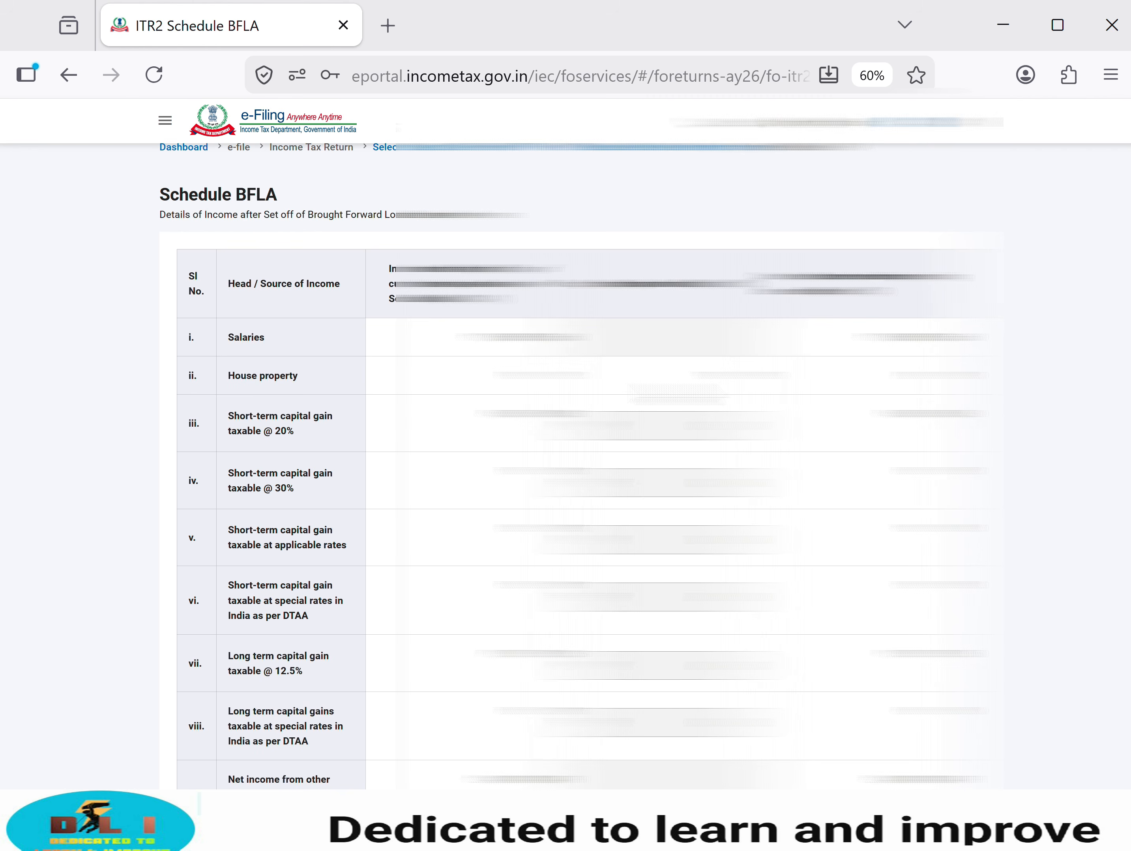
scroll(933, 678, "down", 10)
left_click(933, 679)
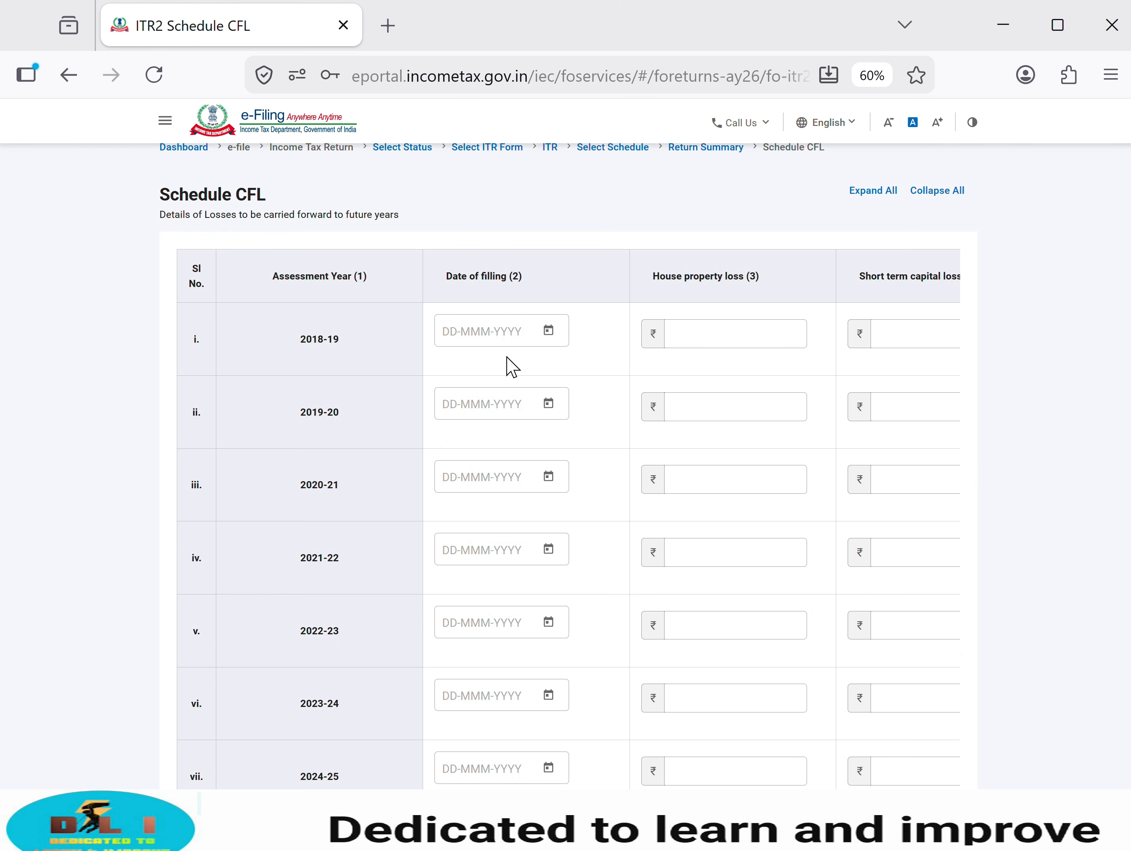
scroll(658, 384, "down", 10)
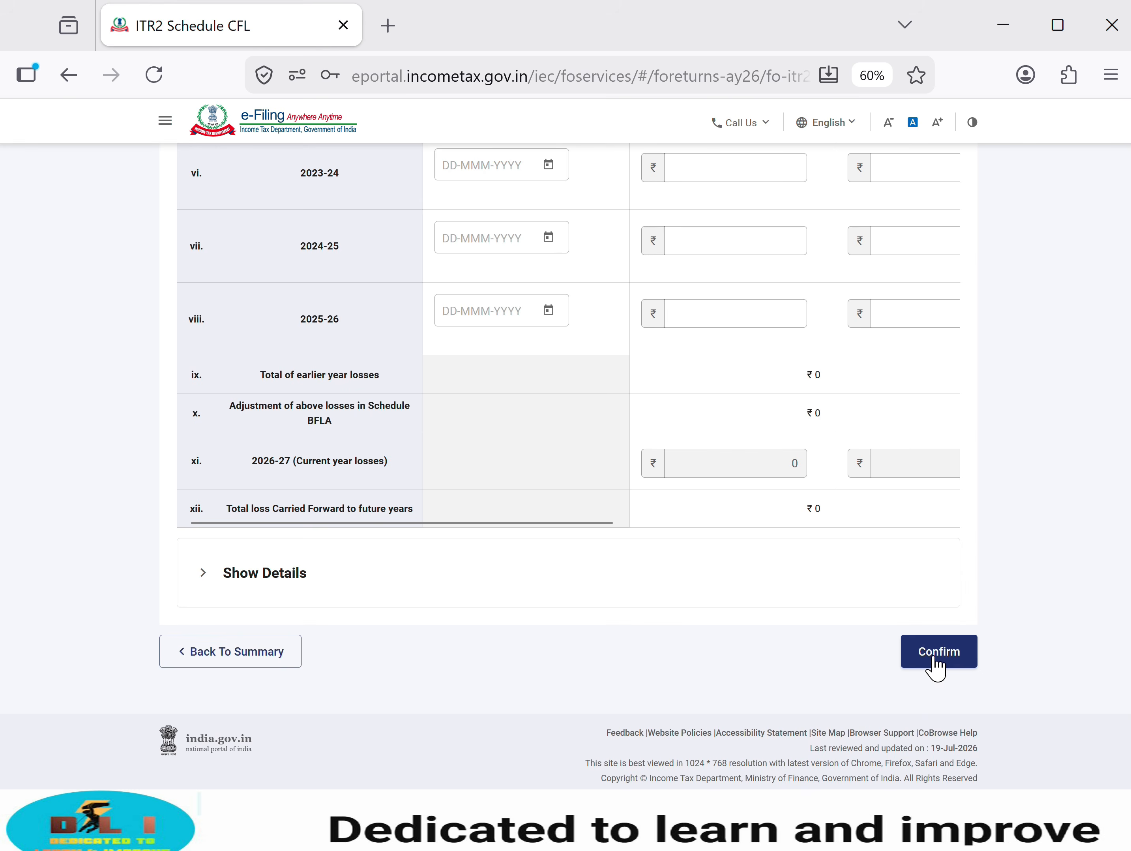
left_click(937, 663)
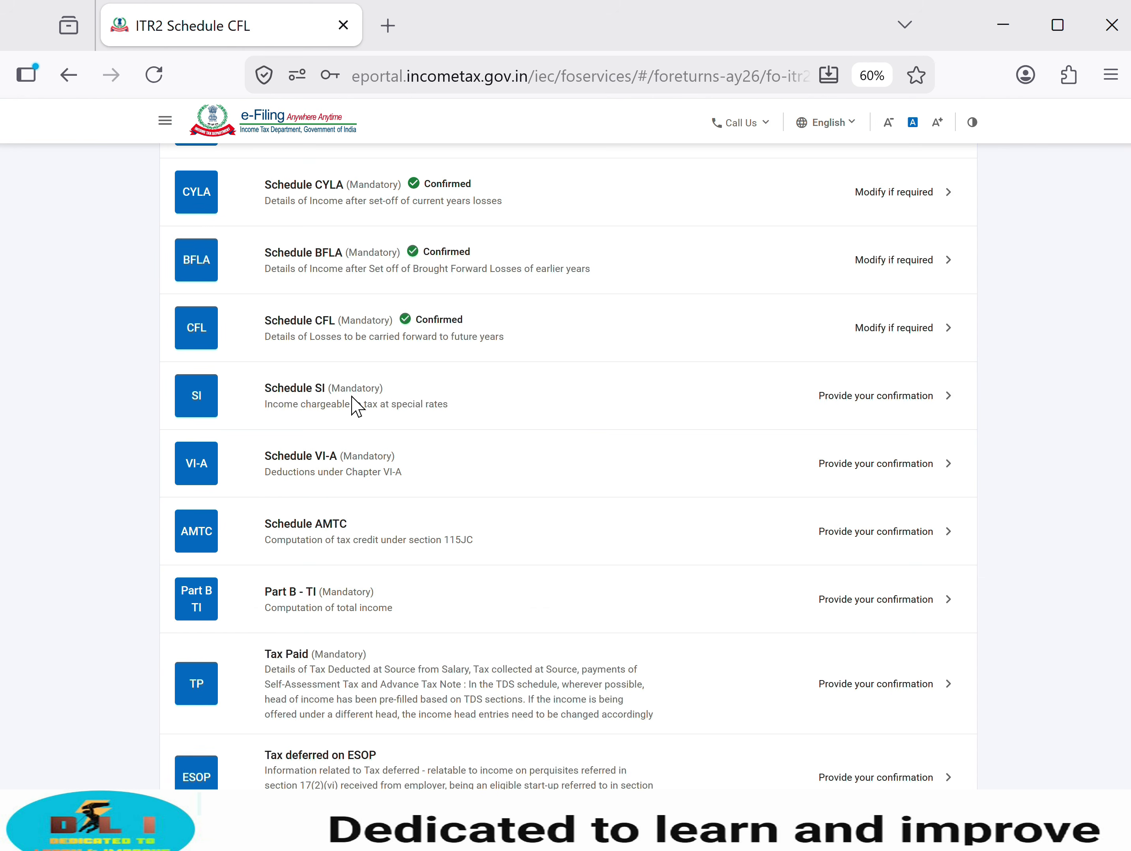
Step: Open Schedule SI, check the special-rate tax on the 111A short-term gains and the overall total, and confirm the schedule
left_click(357, 407)
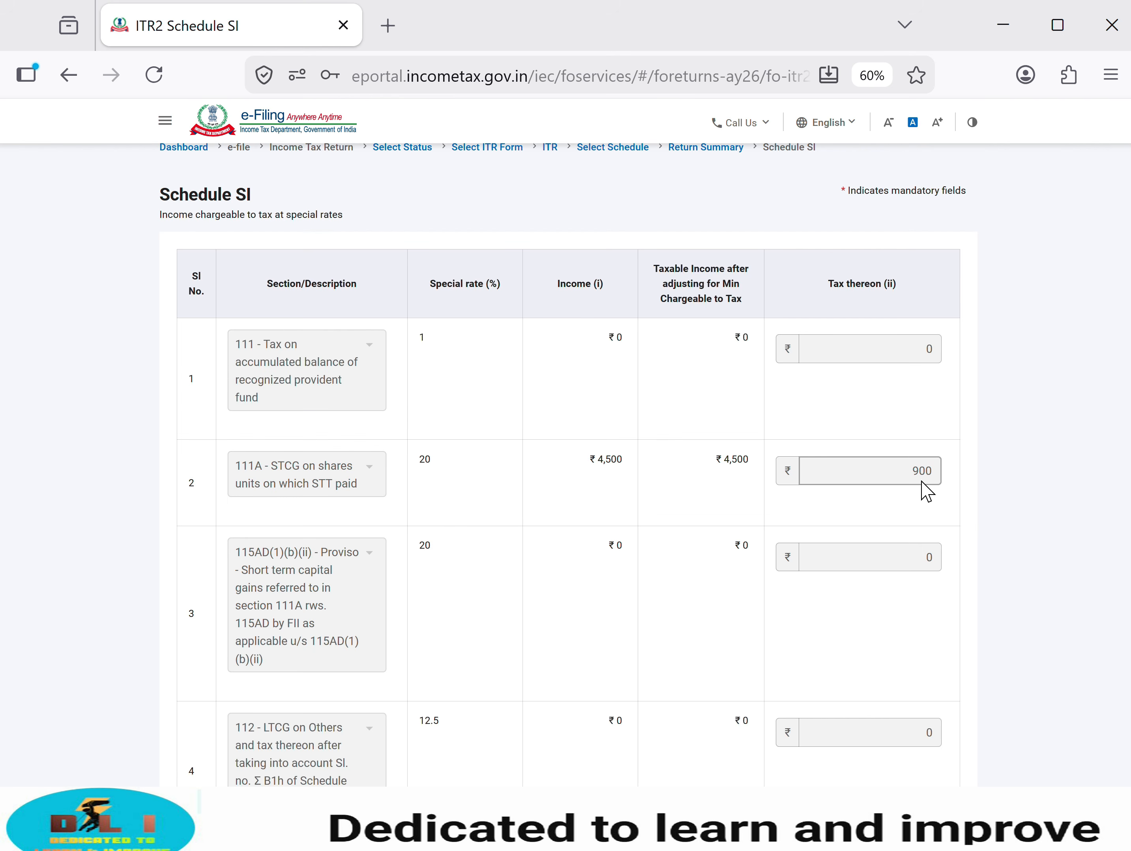
scroll(927, 492, "down", 20)
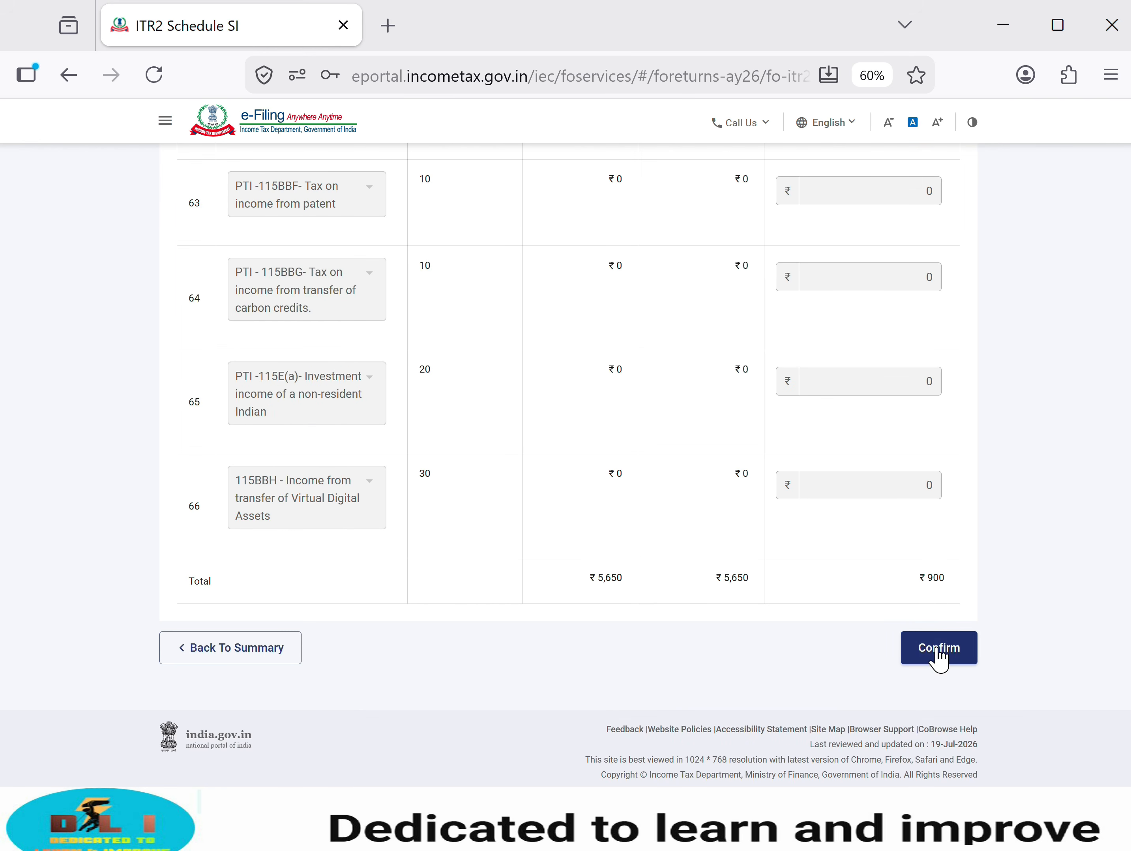
left_click(939, 652)
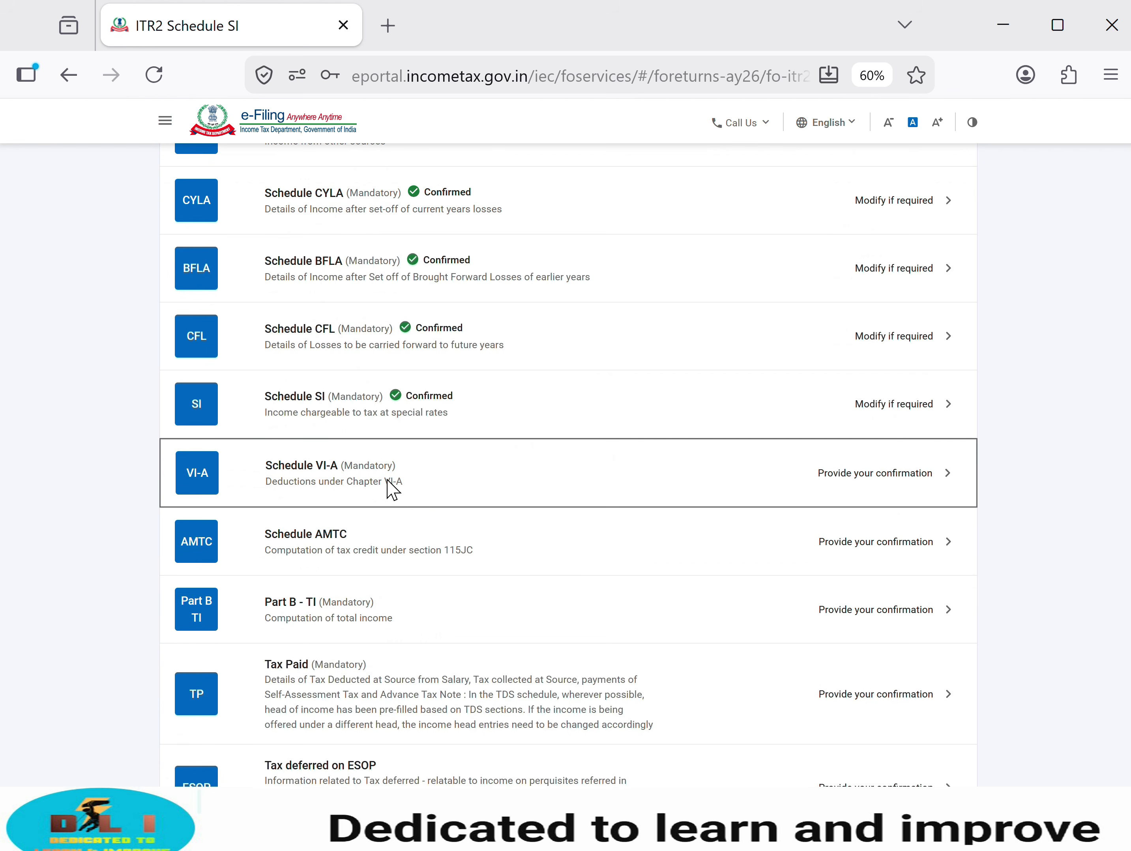
Step: Open Schedule VI-A, review the Part B deduction amounts from 80C onward without editing them, and confirm the schedule
left_click(393, 490)
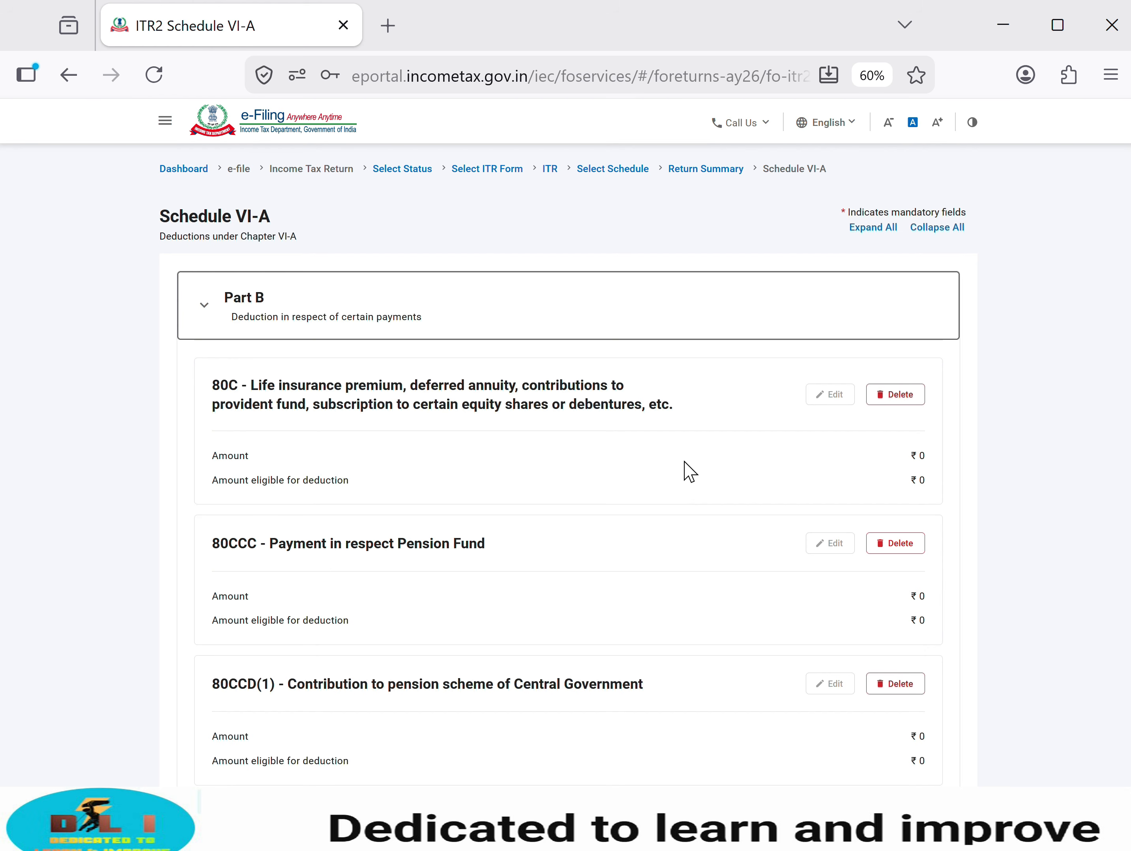
scroll(922, 295, "down", 3)
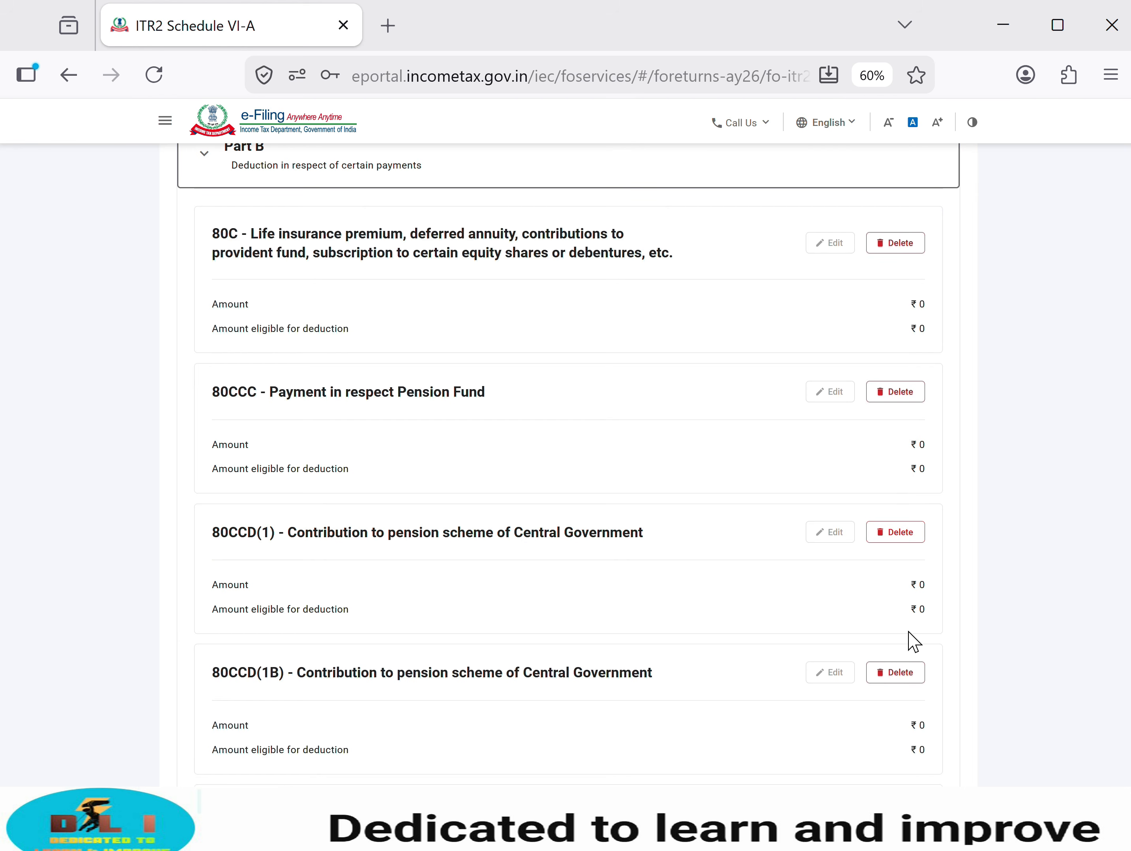
scroll(270, 454, "down", 7)
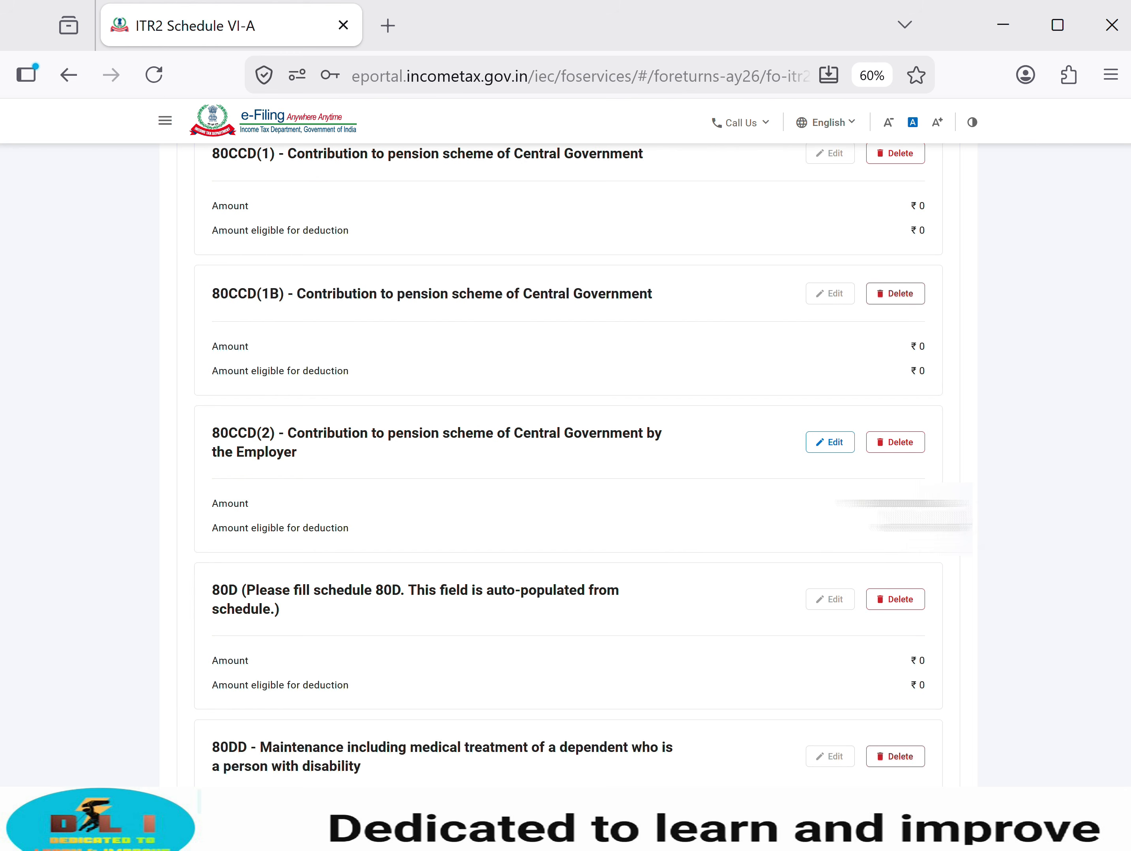
scroll(515, 508, "down", 3)
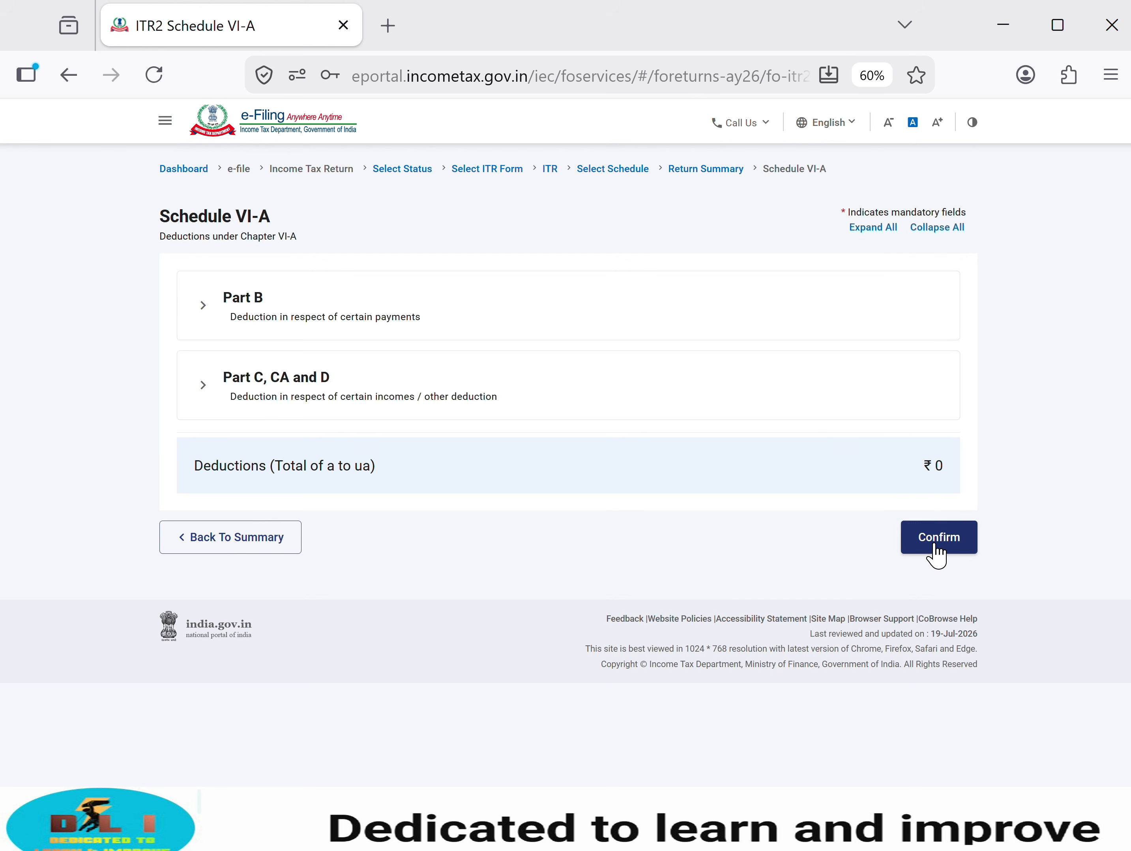
left_click(938, 550)
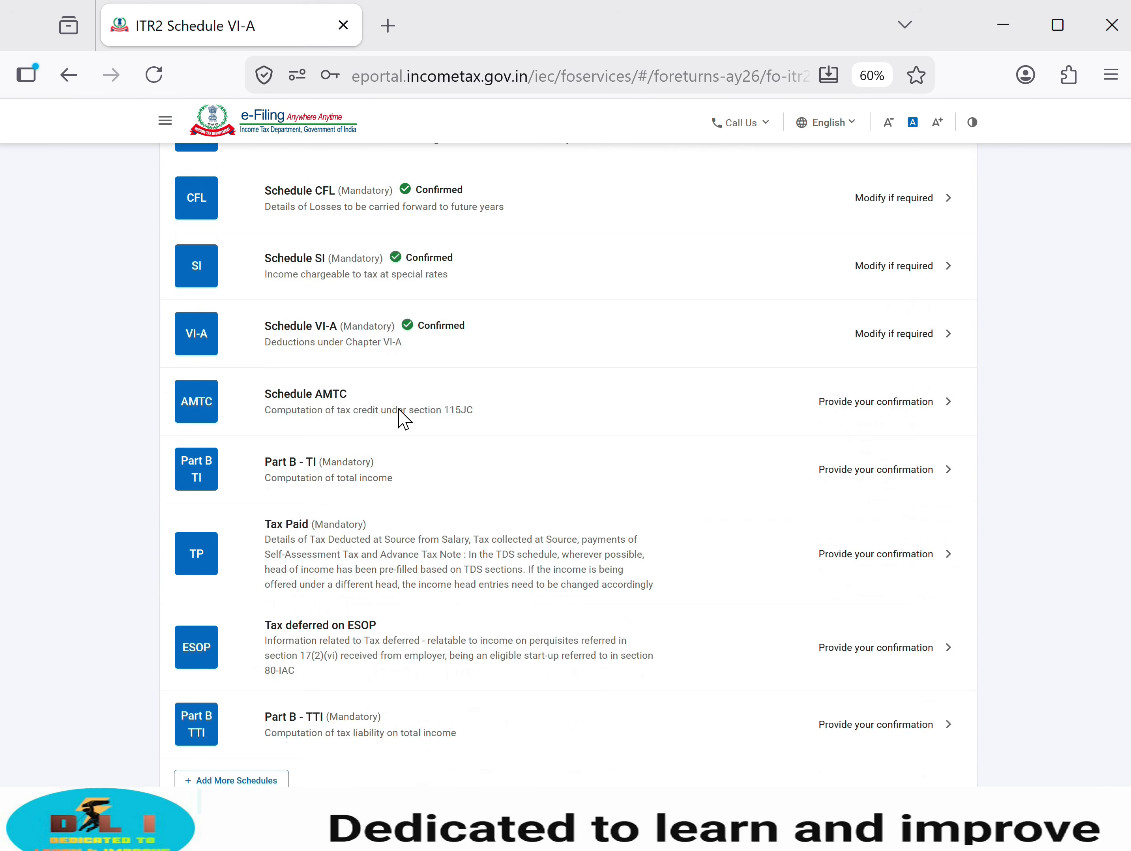
Step: Review and confirm Schedule AMTC for tax credit under section 115JC and Part B - TI for the computation of total income
left_click(398, 417)
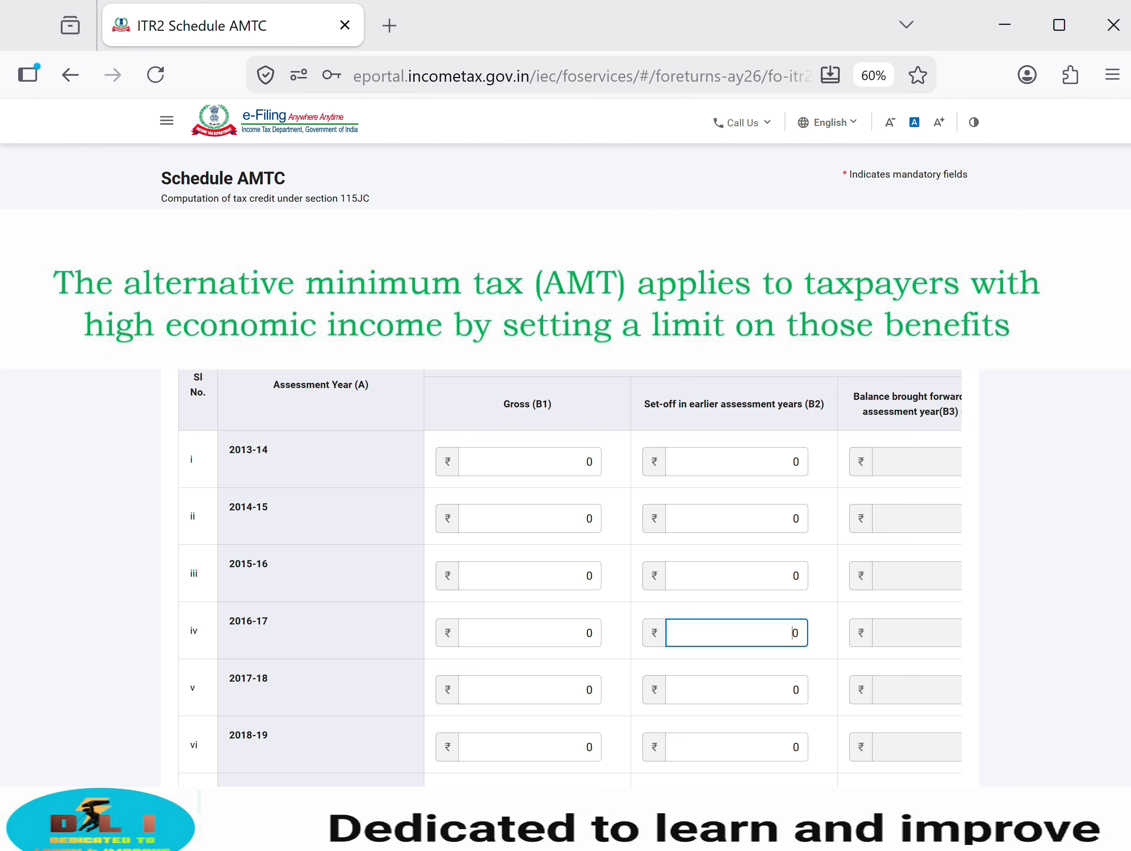
scroll(1002, 661, "down", 10)
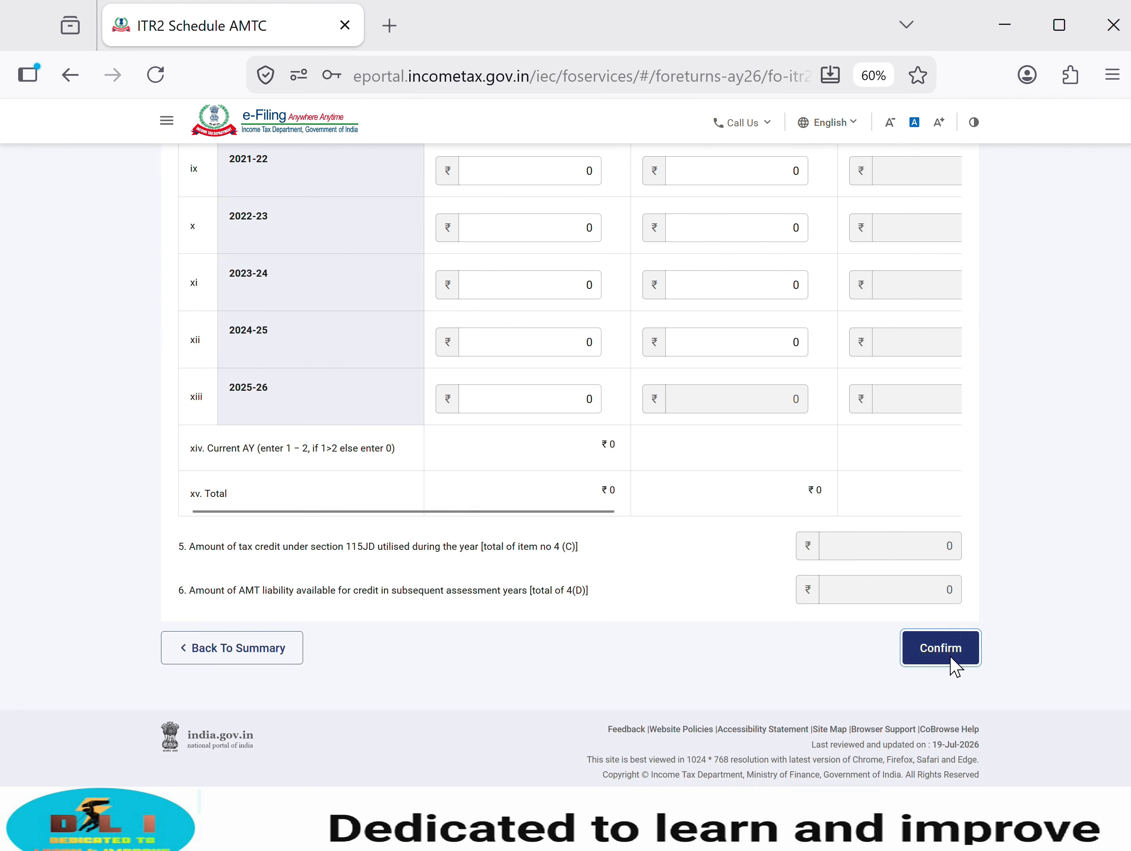
left_click(951, 662)
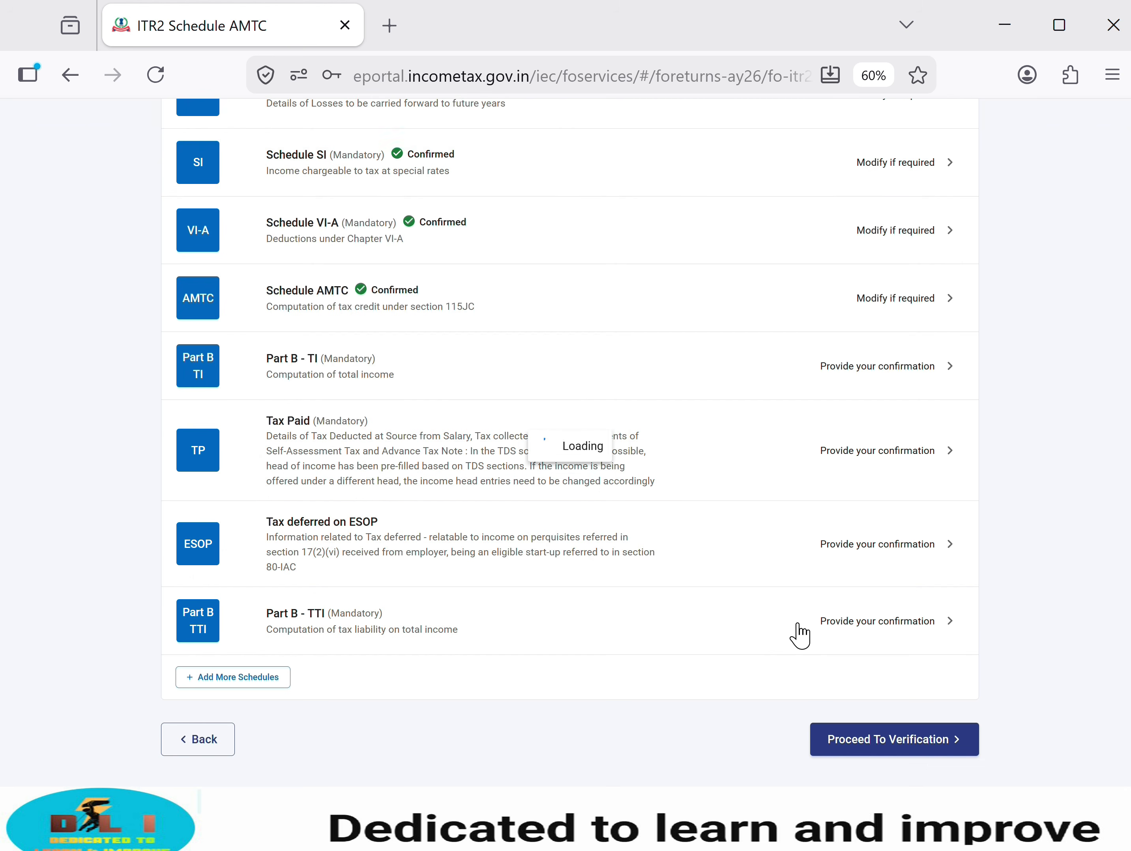
left_click(427, 380)
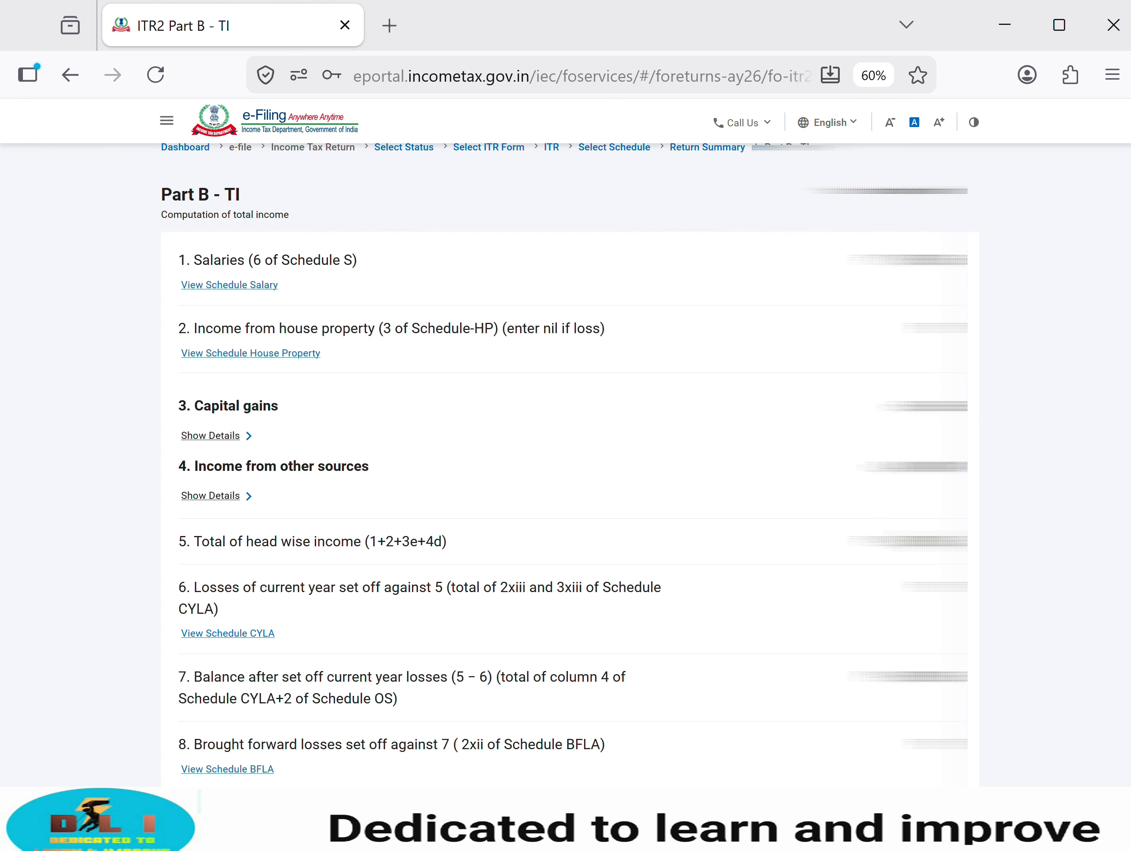
scroll(567, 464, "down", 10)
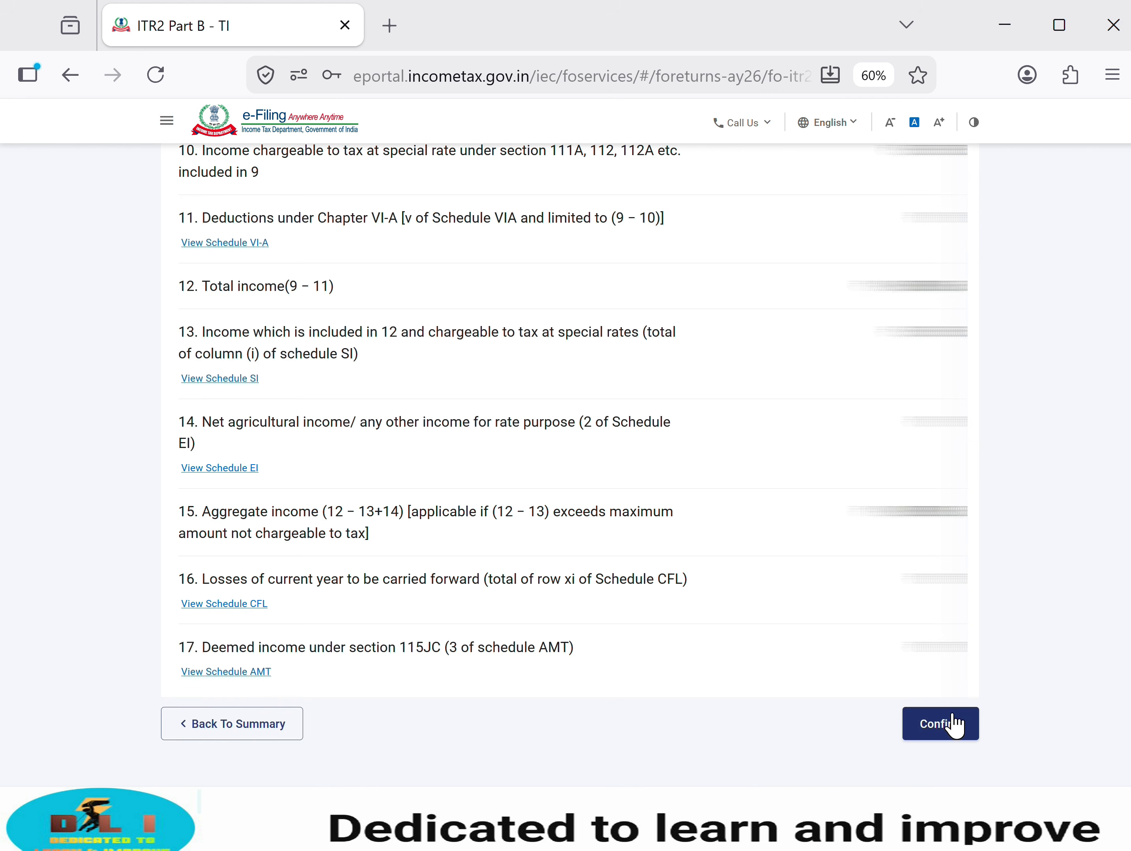
left_click(952, 737)
Step: Open Tax Paid, check the TDS 1, TDS 2 and advance and self-assessment tax sections, and confirm the schedule
left_click(385, 504)
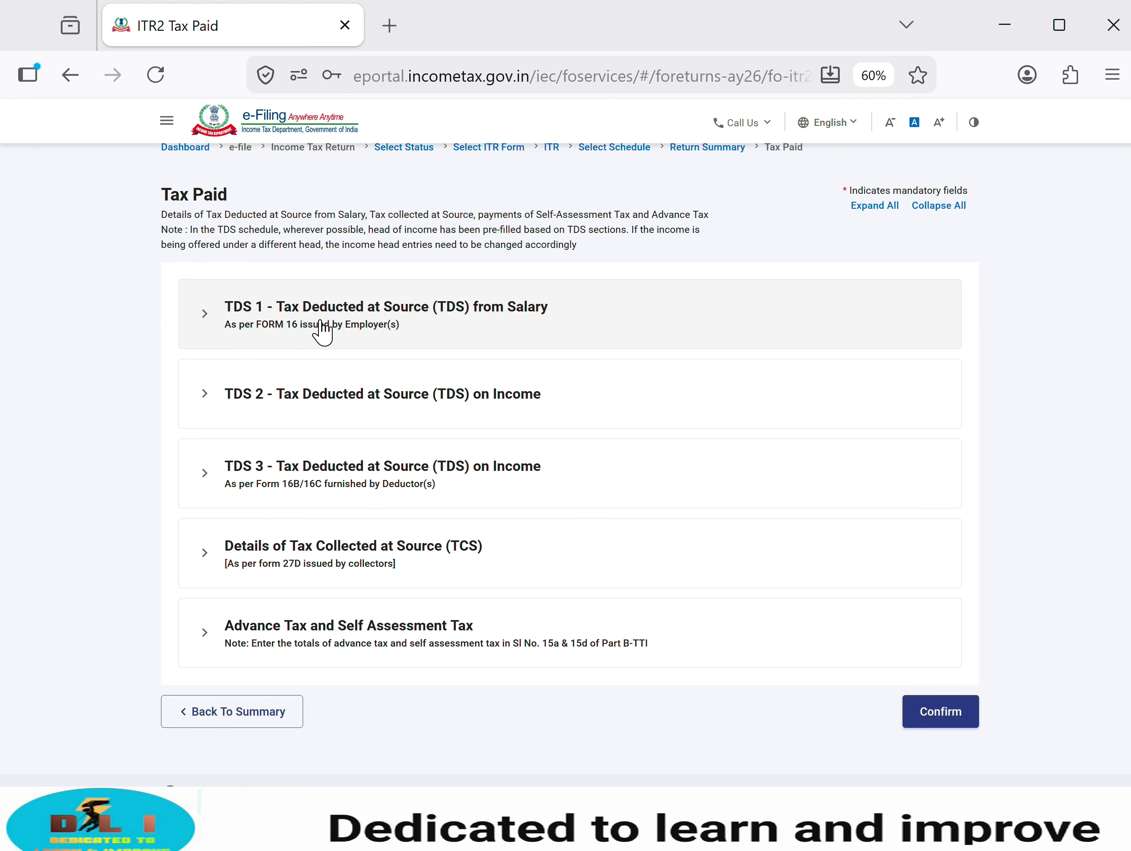
left_click(323, 330)
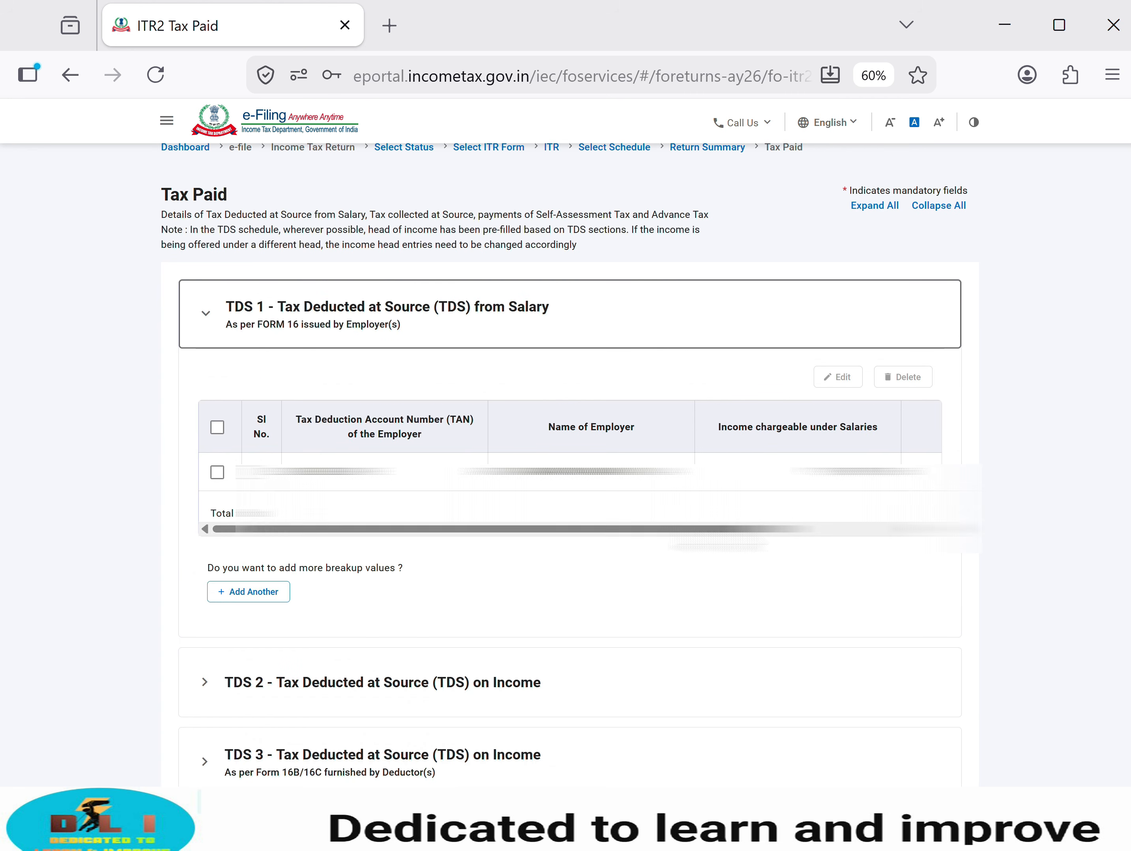
left_click_drag(721, 531, 866, 531)
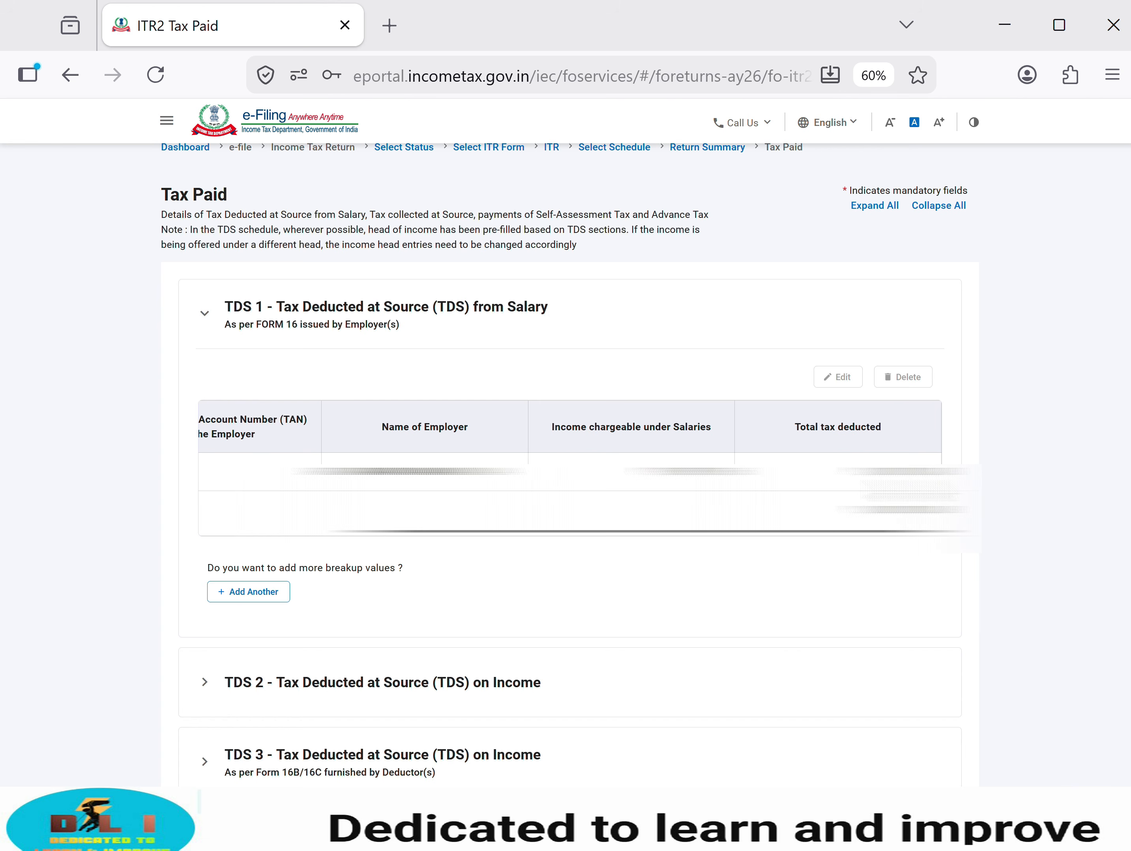
left_click(309, 316)
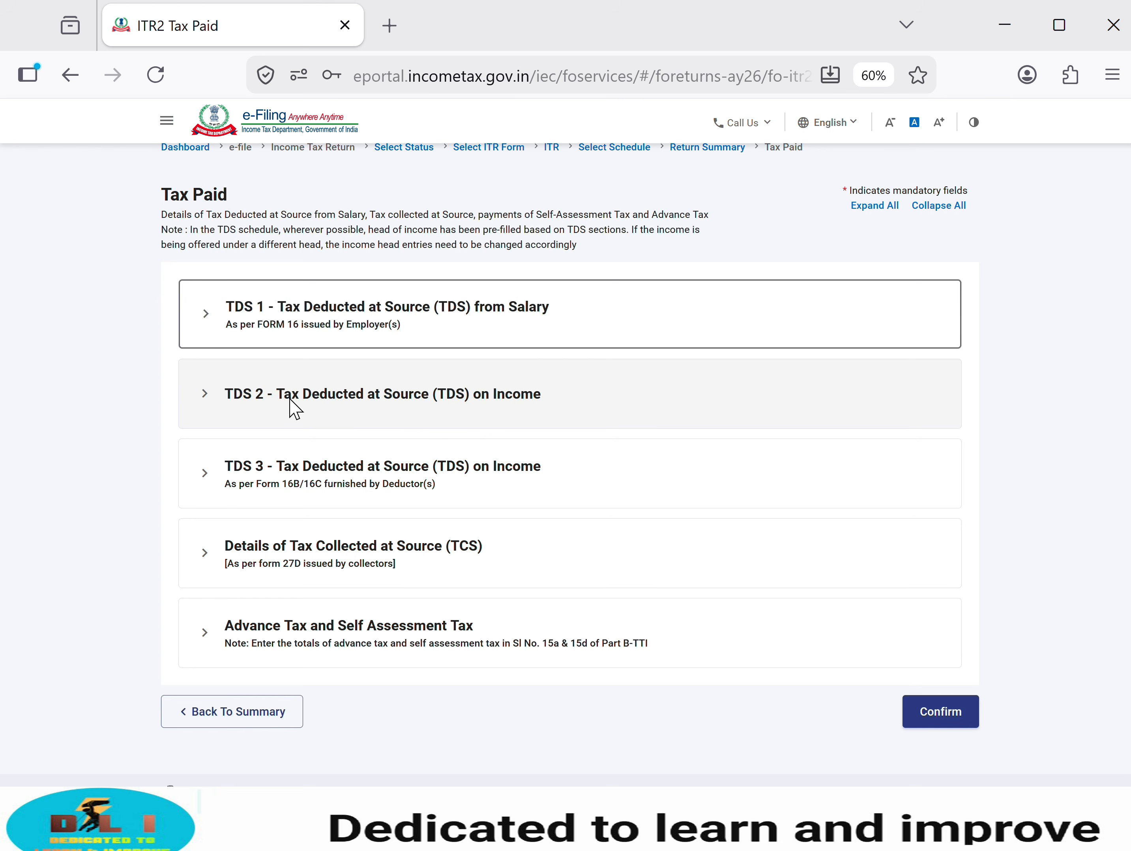
left_click(290, 401)
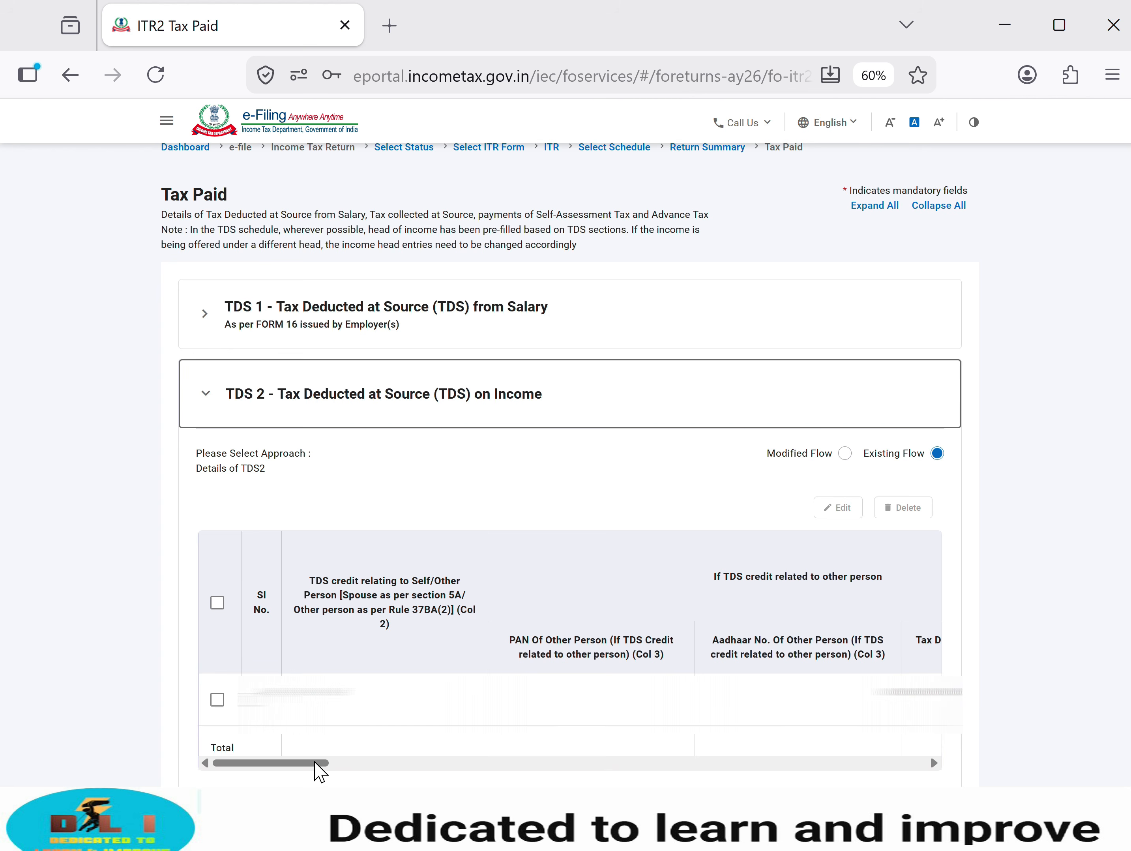
left_click_drag(321, 771, 917, 770)
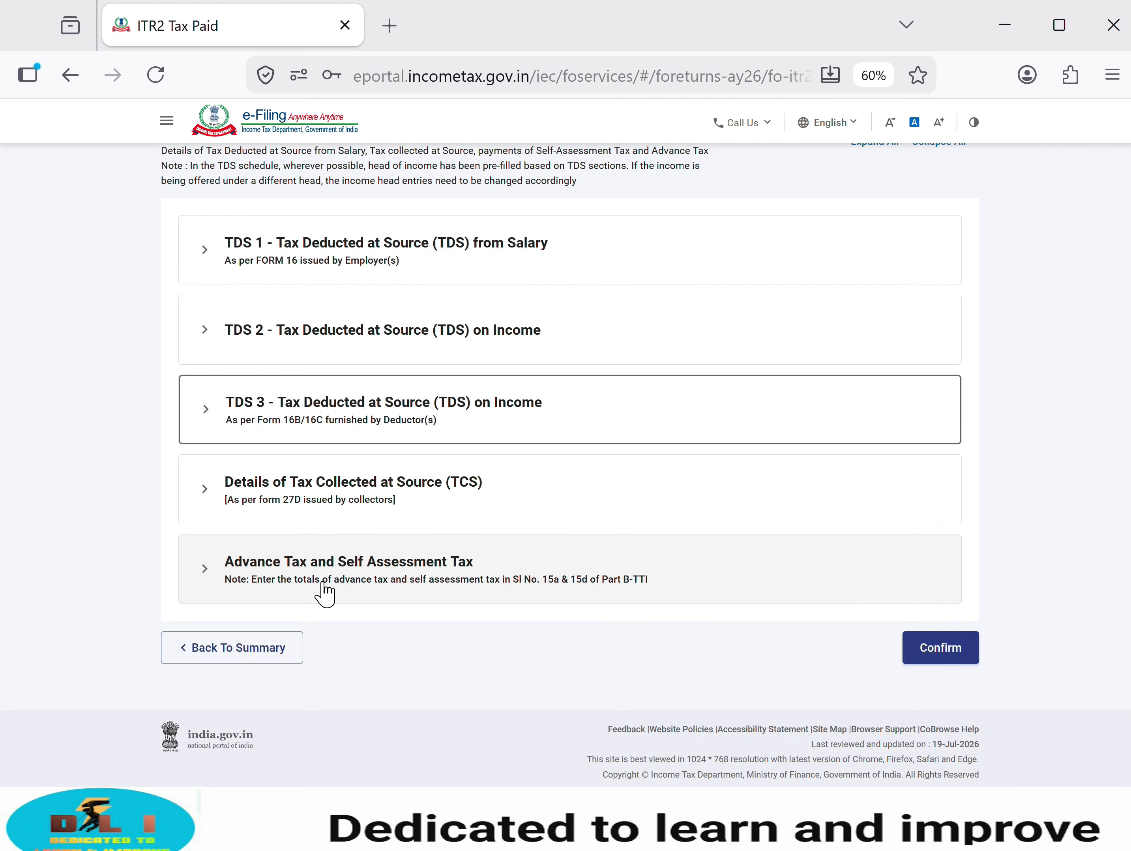
left_click(324, 584)
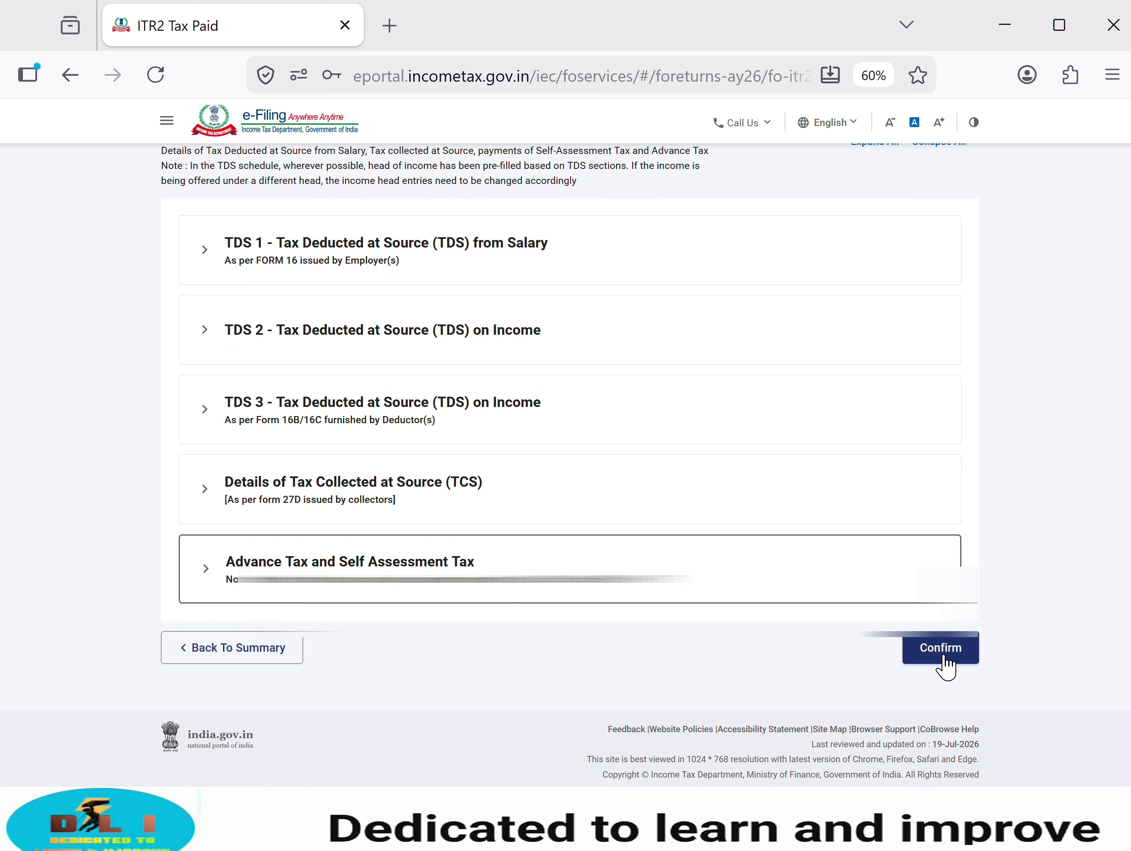
left_click(944, 656)
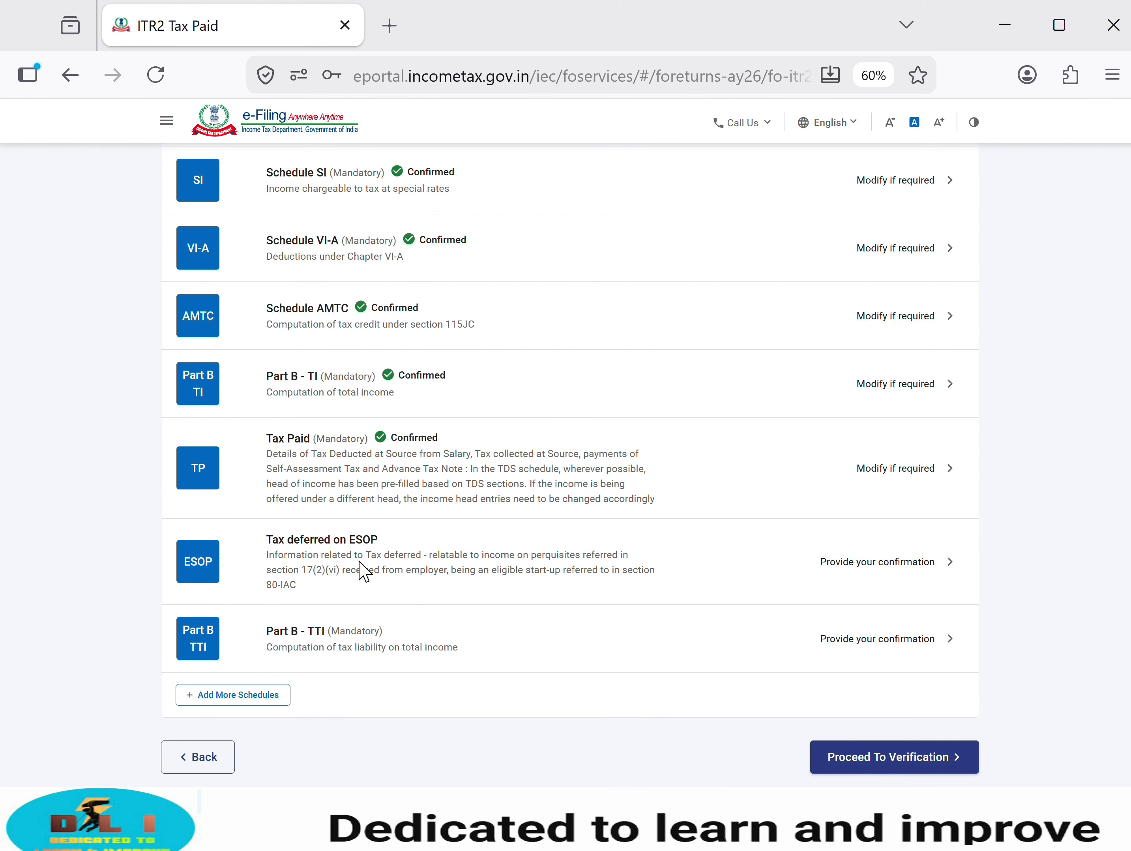
Step: Remove the Tax deferred on ESOP schedule from the selected tax schedules and return to the return summary, skipping the schedule questions
left_click(456, 563)
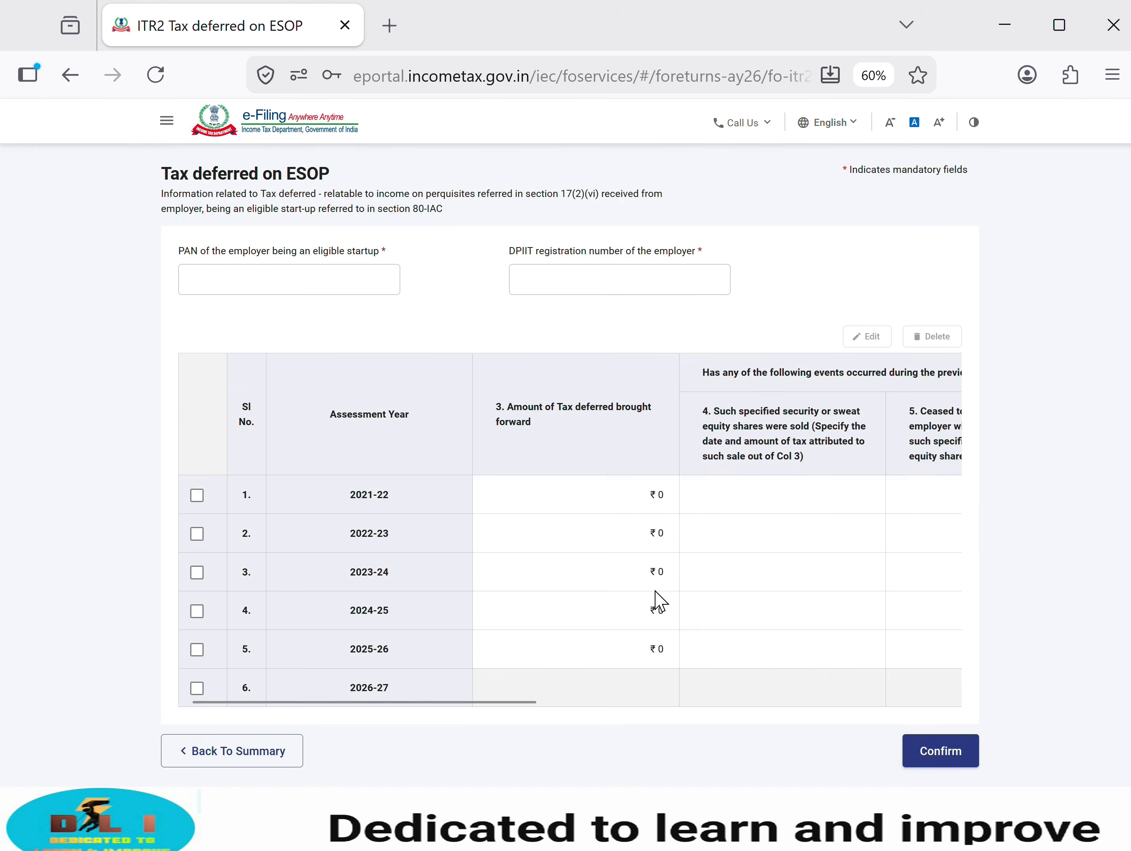
left_click(203, 777)
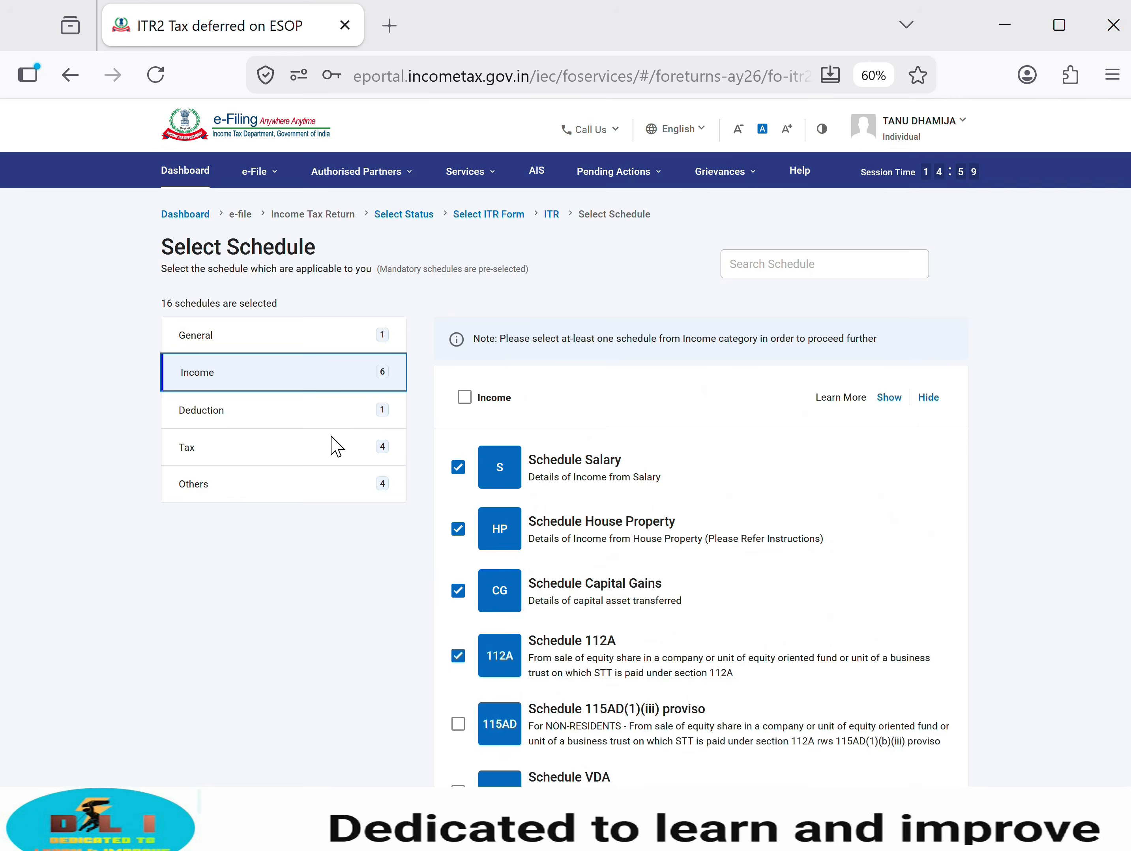
left_click(334, 447)
scroll(441, 510, "down", 3)
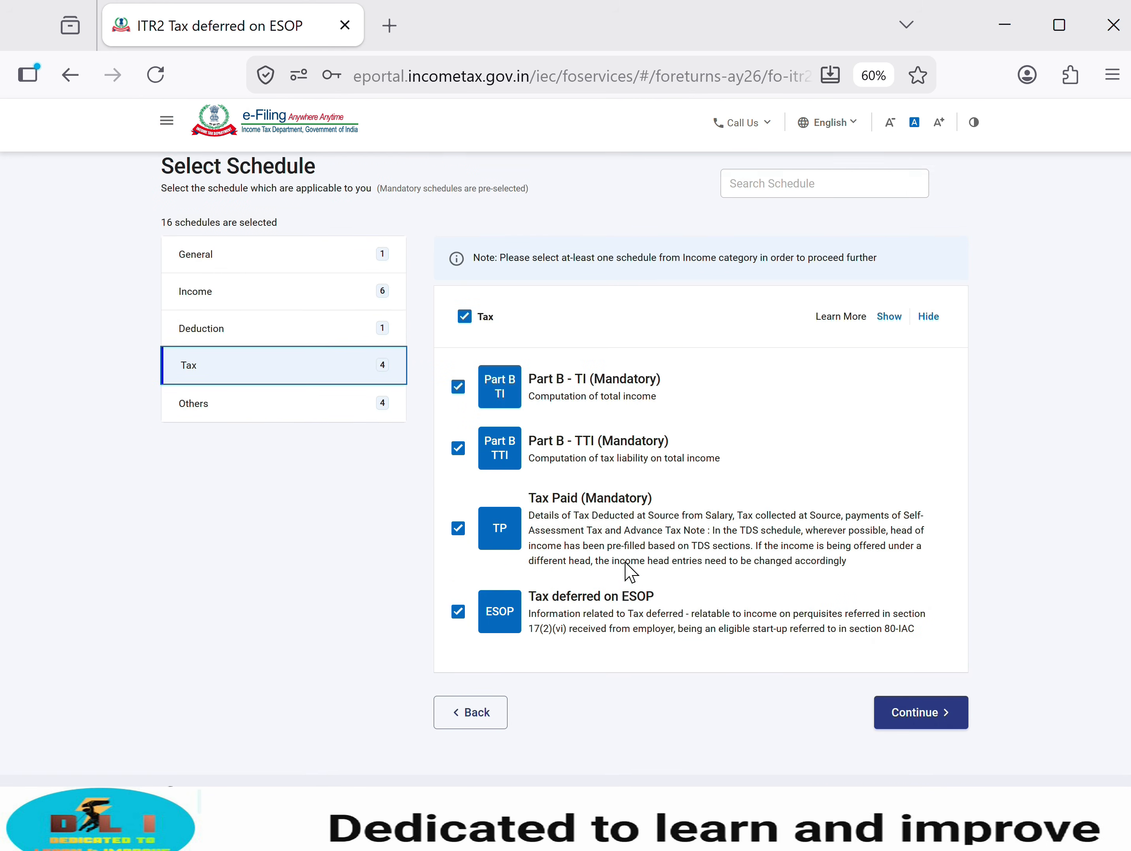
left_click(458, 583)
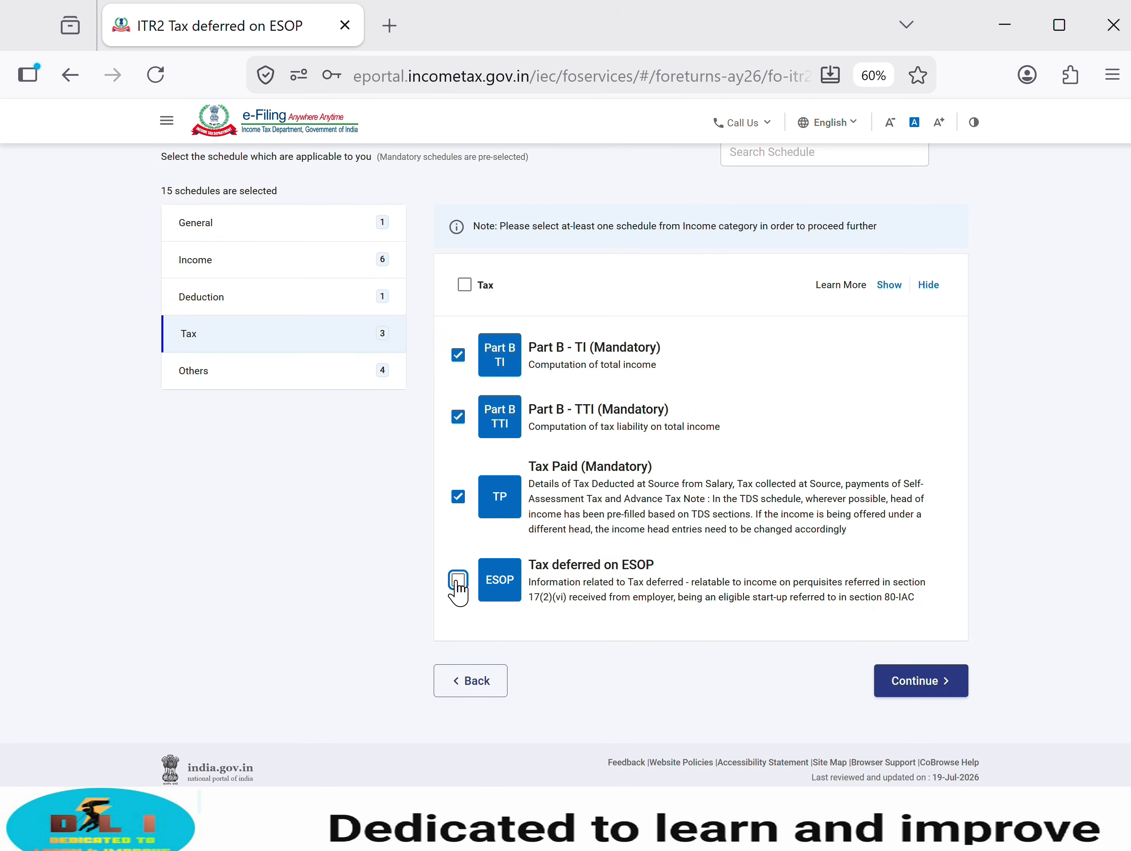
left_click(924, 684)
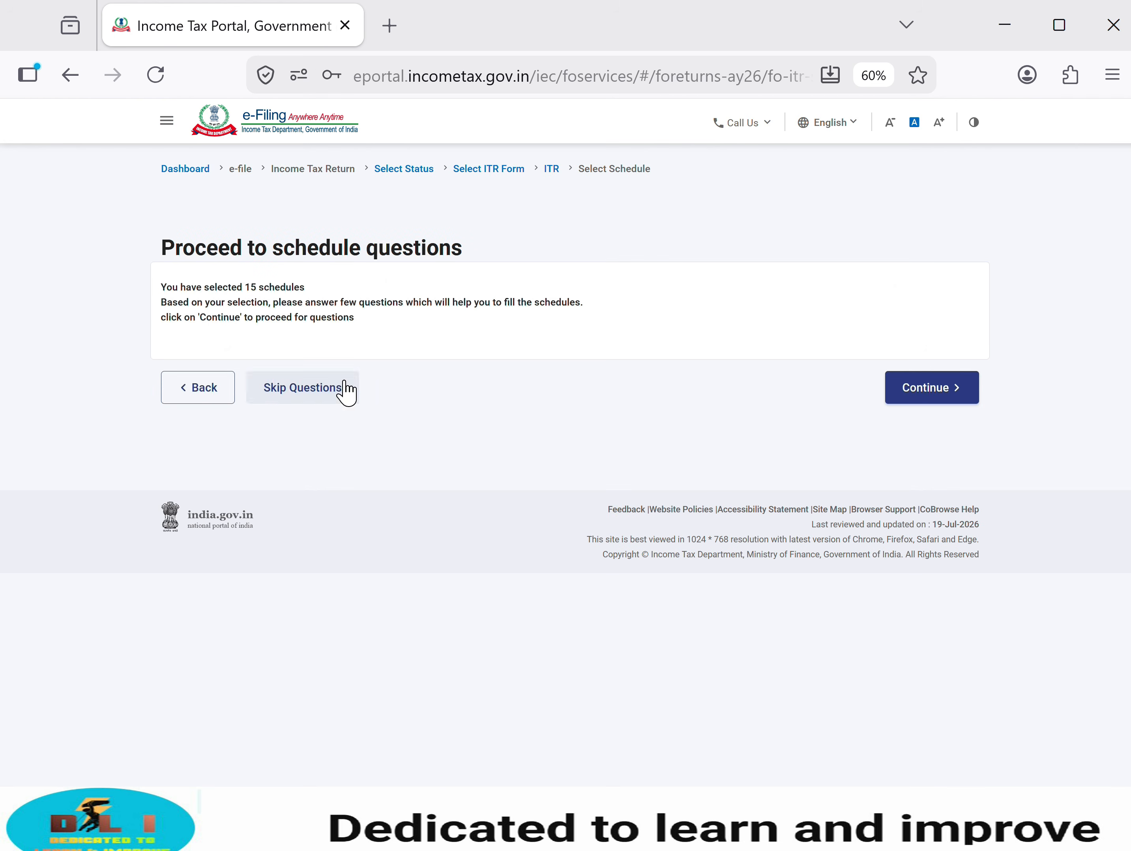
left_click(323, 392)
scroll(366, 598, "down", 10)
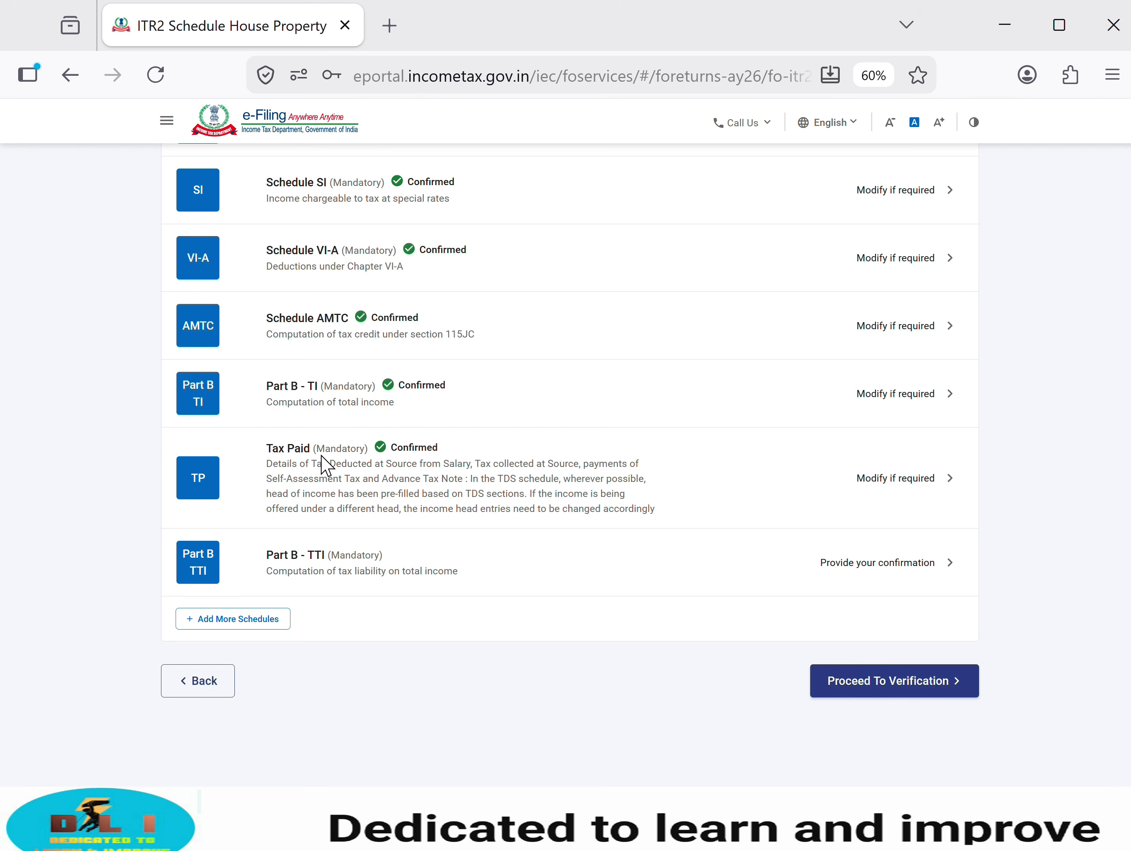
Step: Open Part B - TTI and check the tax payable after rebate, the health and education cess and the gross tax liability
left_click(335, 564)
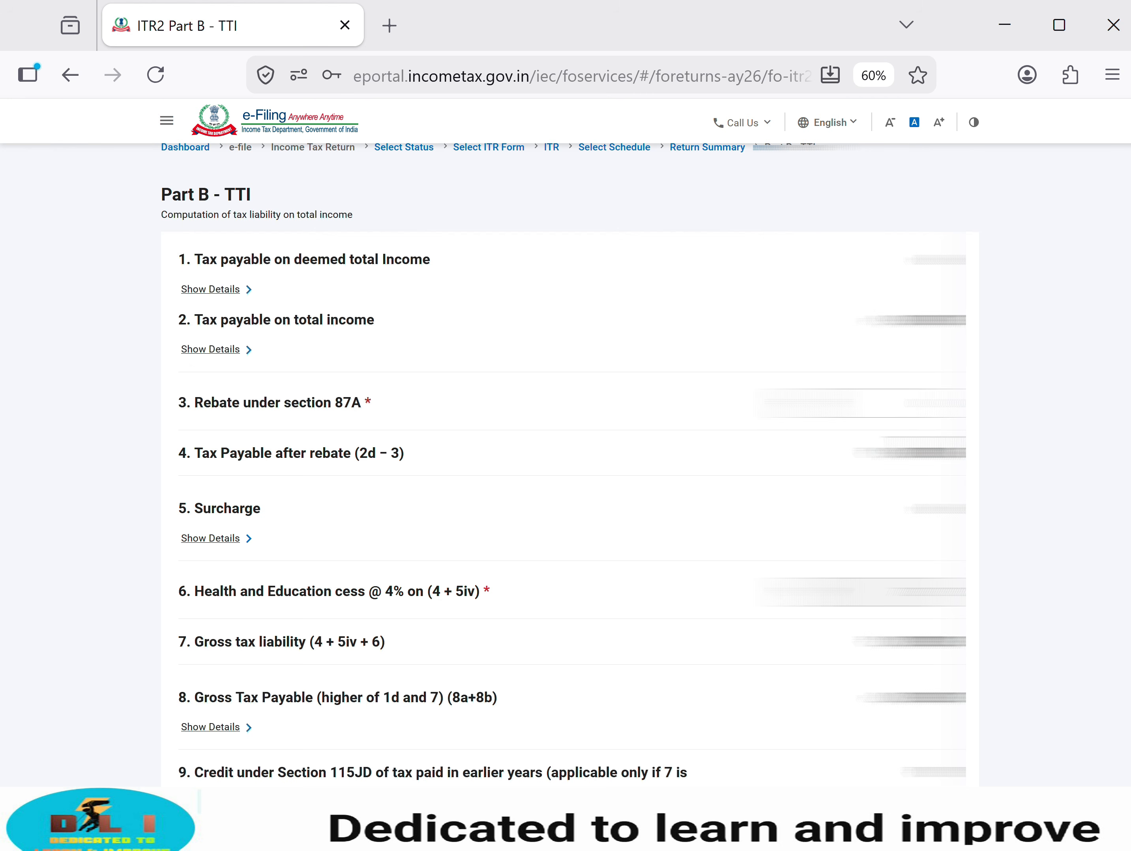
left_click_drag(905, 451, 969, 451)
left_click_drag(889, 591, 972, 606)
left_click_drag(859, 643, 974, 644)
Step: Check the interest and fee payable details in Part B - TTI, including interest under sections 234A, 234B and 234C
scroll(429, 366, "down", 10)
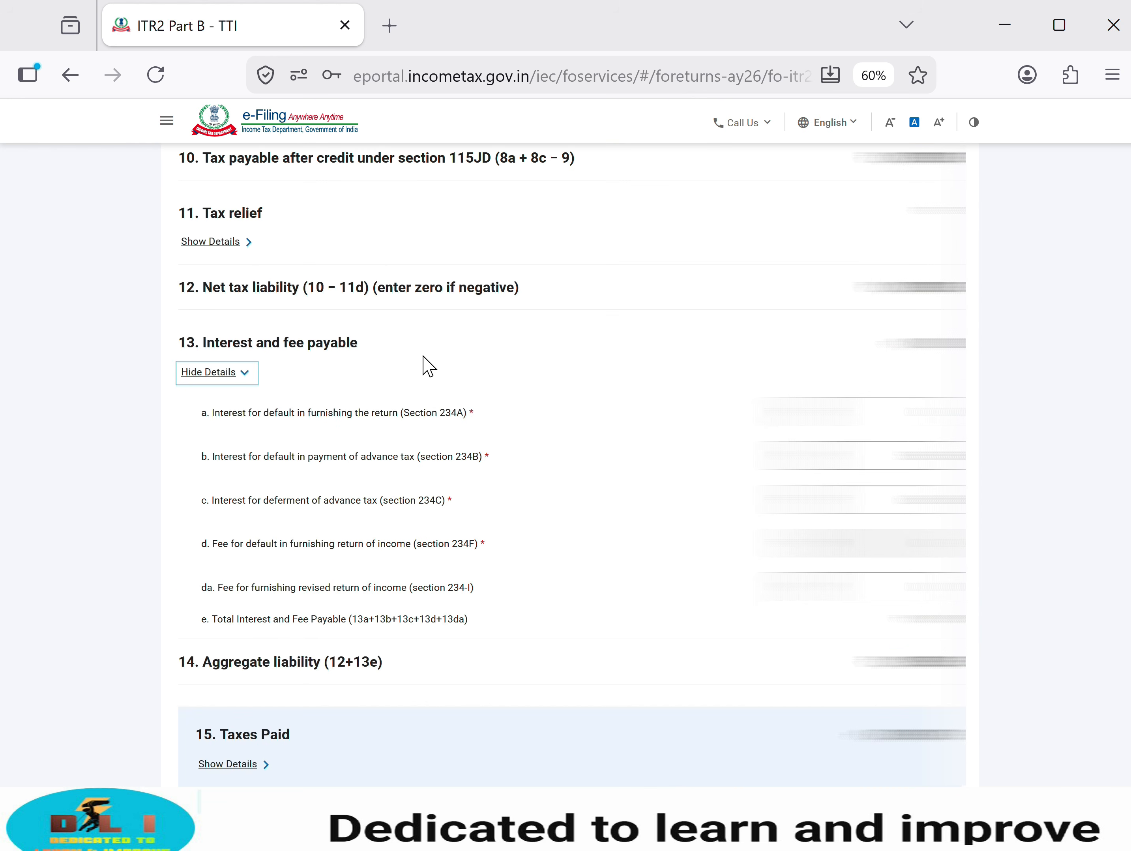
left_click_drag(753, 412, 811, 414)
left_click_drag(876, 456, 969, 464)
key("Tab")
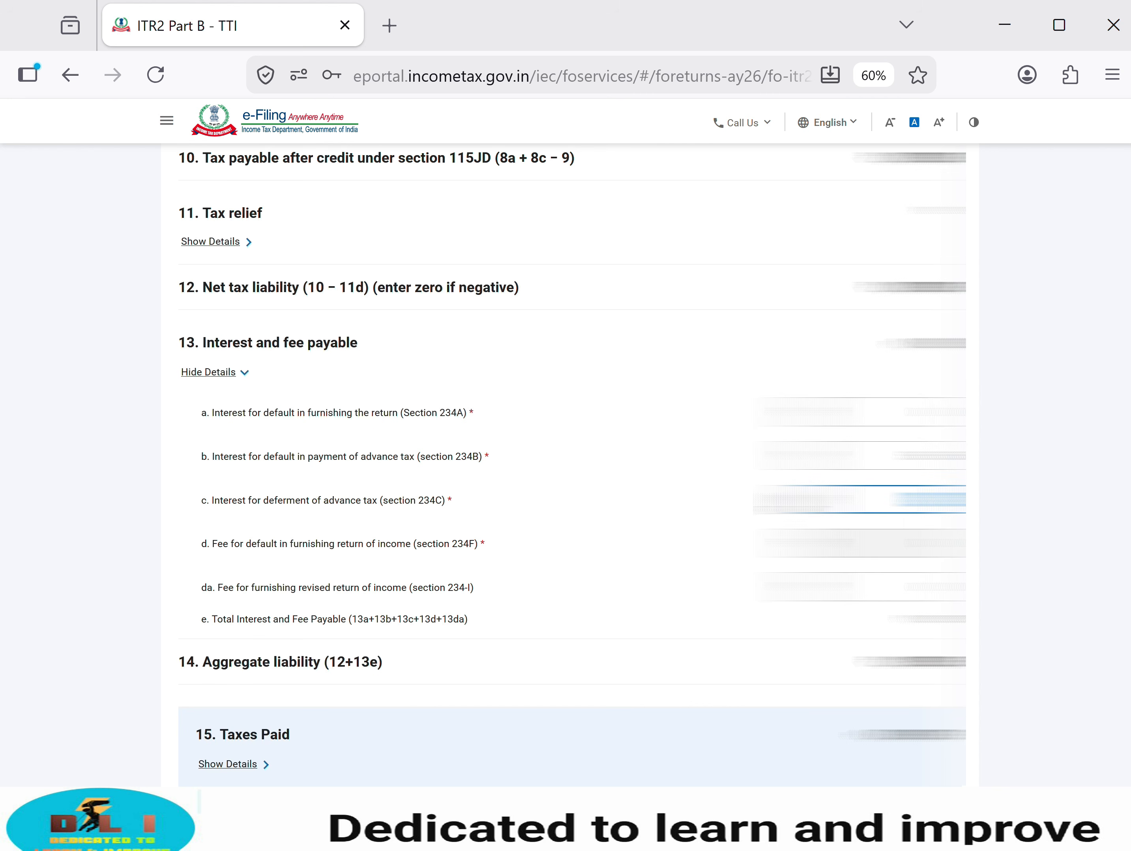
Step: Compare the aggregate liability with the taxes paid and check the amount payable in Part B - TTI
scroll(727, 495, "down", 5)
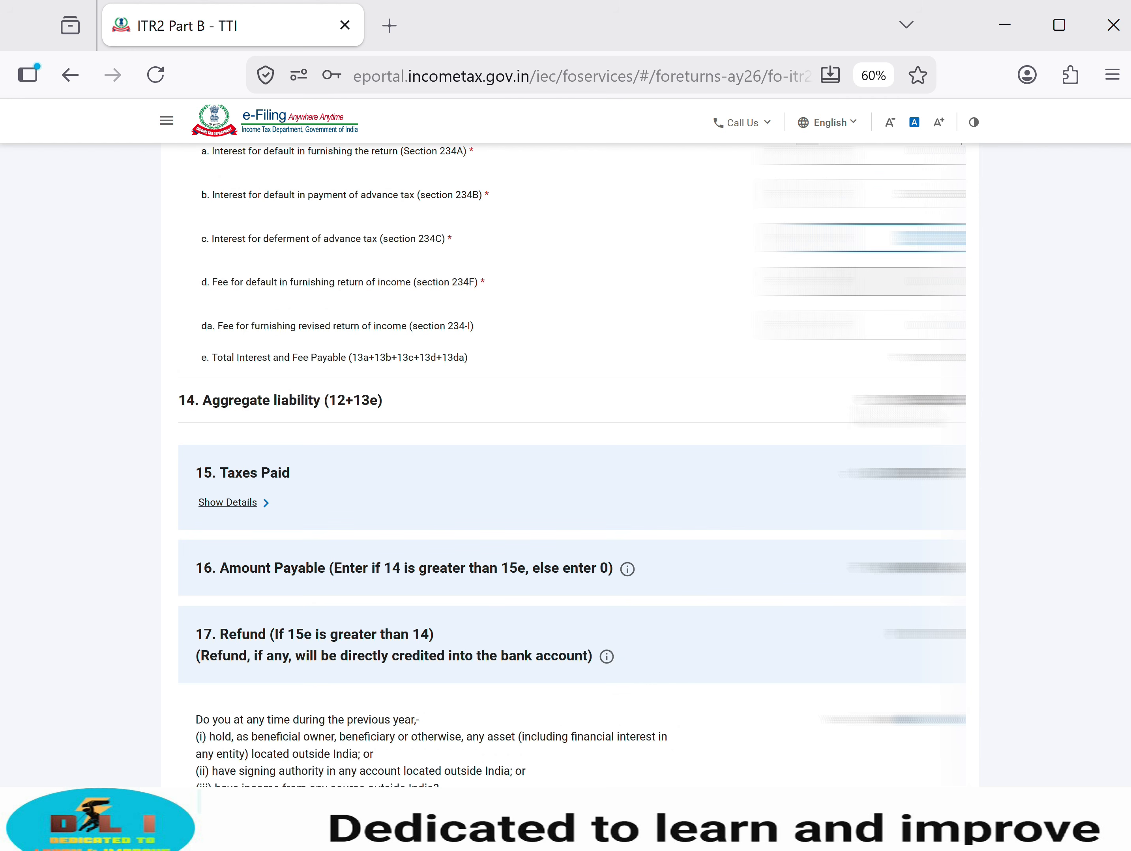
left_click_drag(901, 402, 967, 405)
left_click(898, 476)
left_click_drag(896, 476, 957, 481)
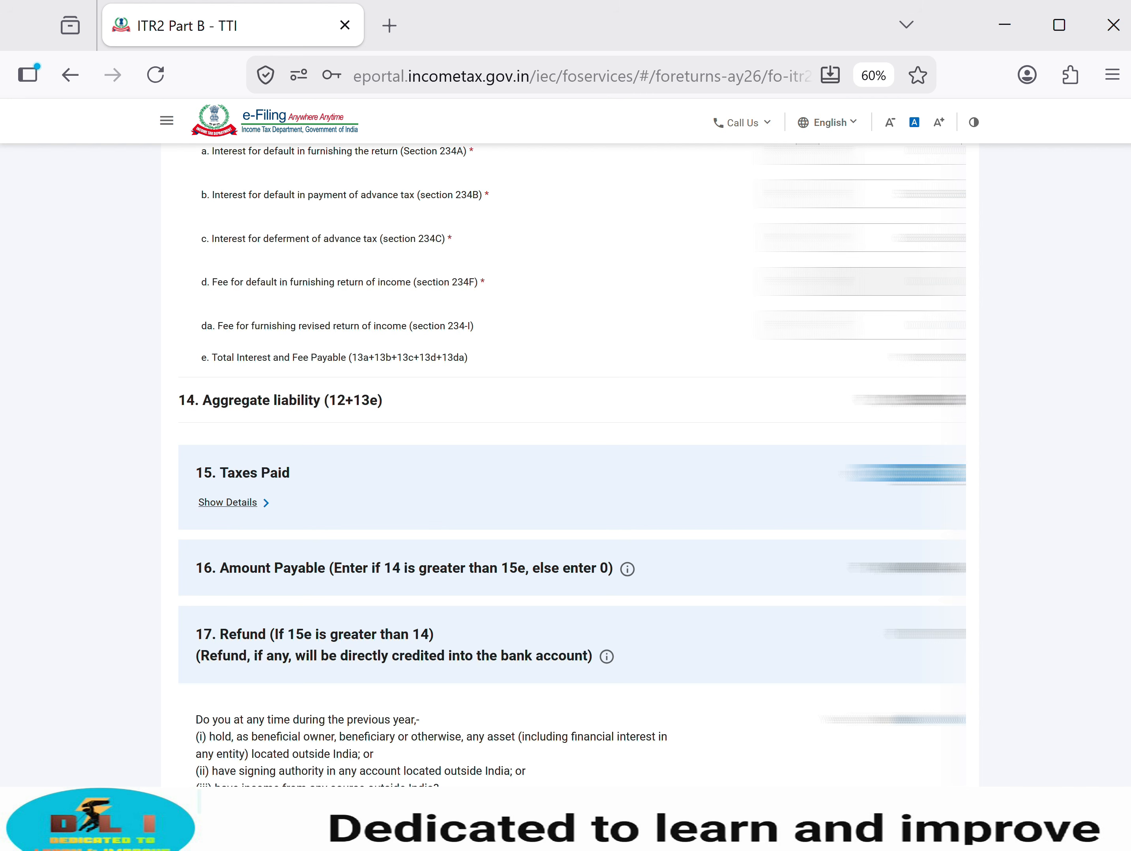
left_click_drag(865, 566, 952, 569)
Step: Proceed from Part B - TTI to e-Pay Tax and continue with a Self-Assessment Tax (300) payment for assessment year 2026-27
scroll(567, 463, "down", 5)
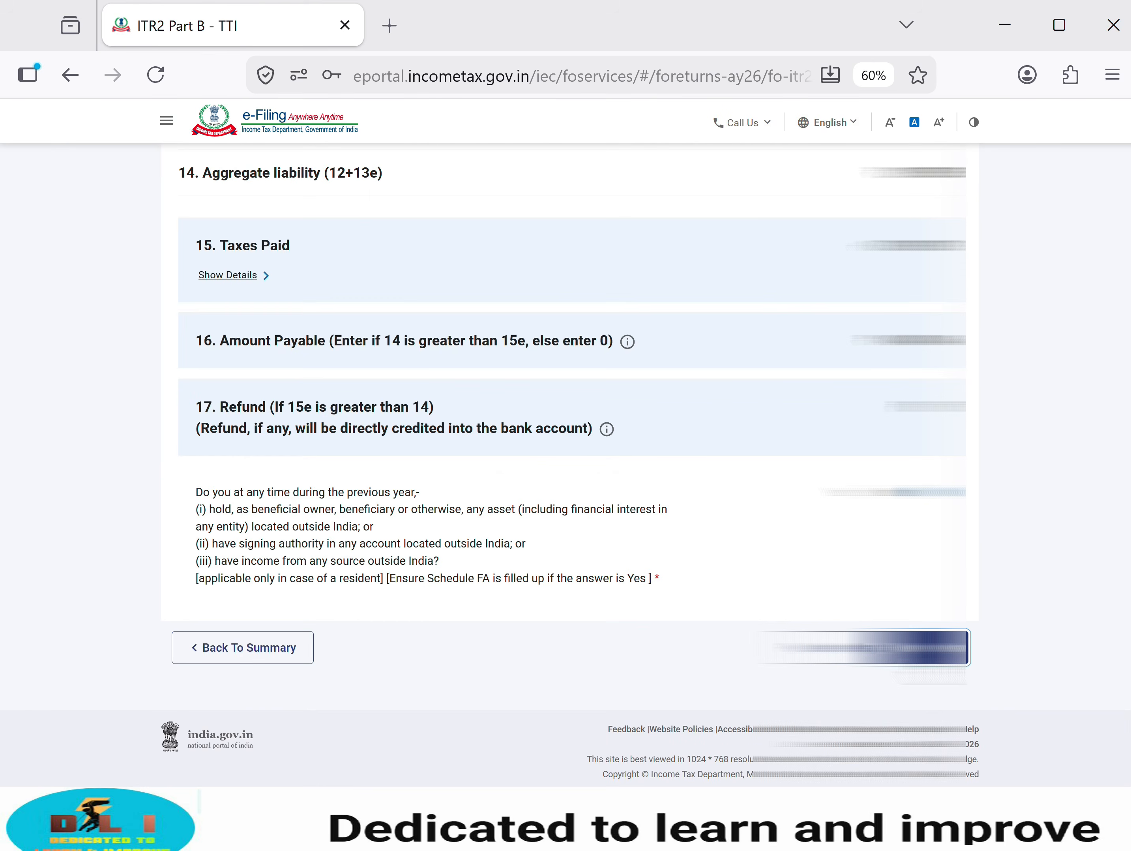
left_click(865, 647)
left_click(680, 527)
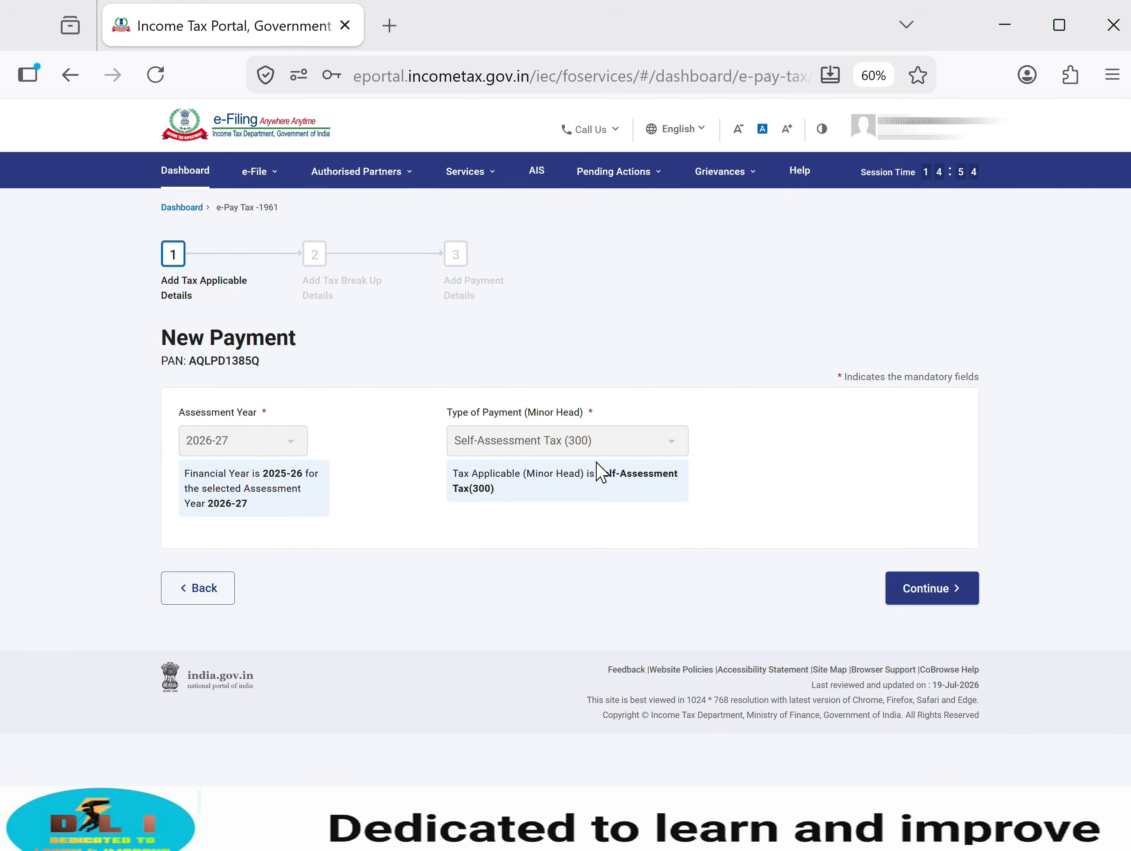
left_click(931, 589)
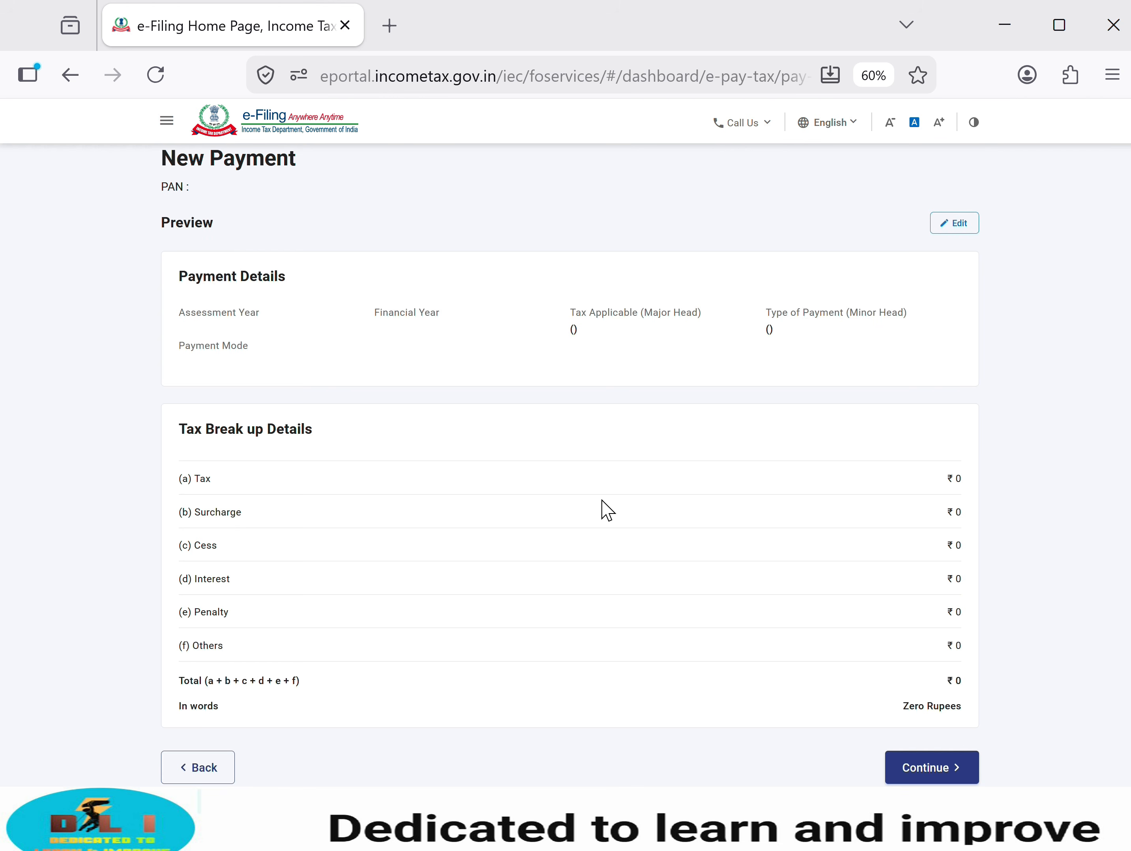